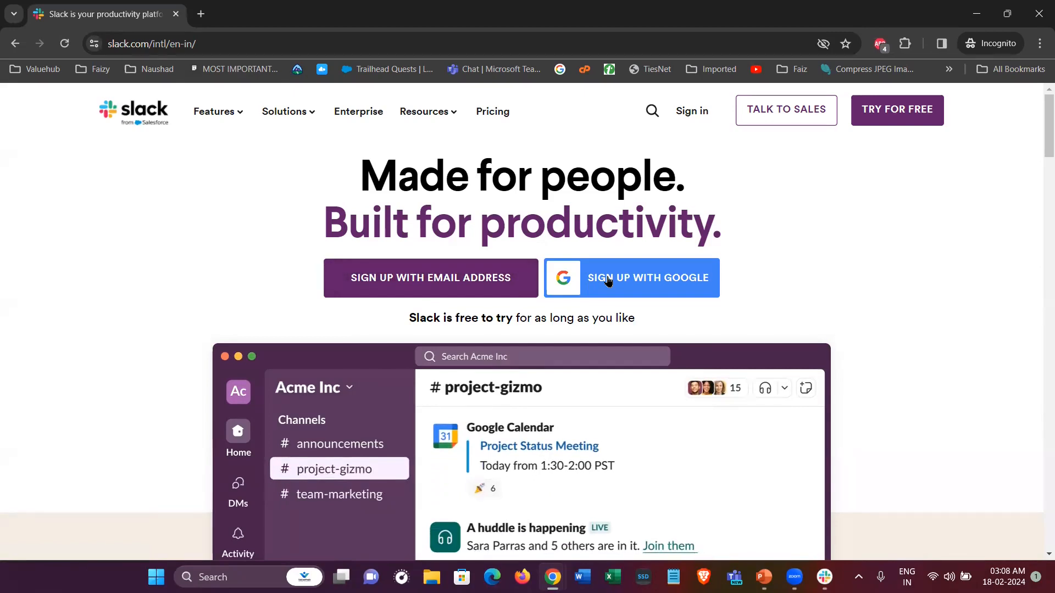
Sign up with Google using the account email and password, retrying once, then close the stalled popup
click(608, 281)
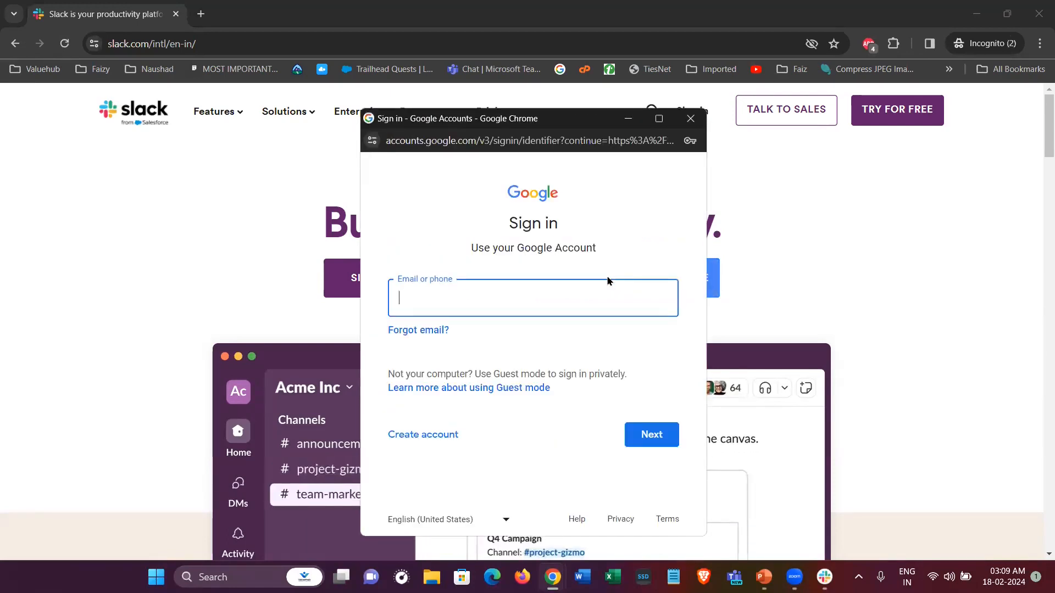
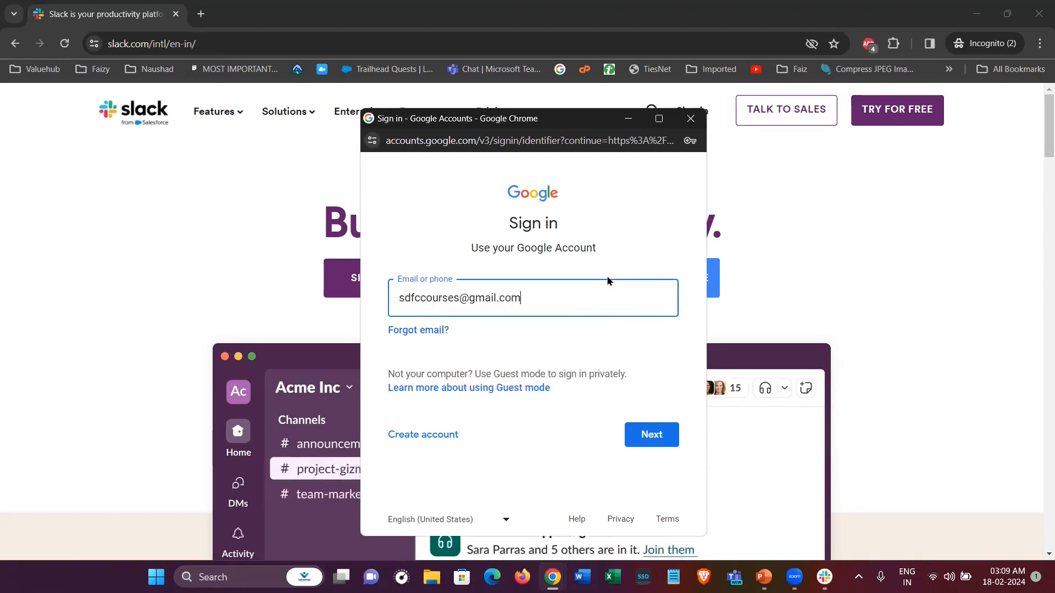
key(Return)
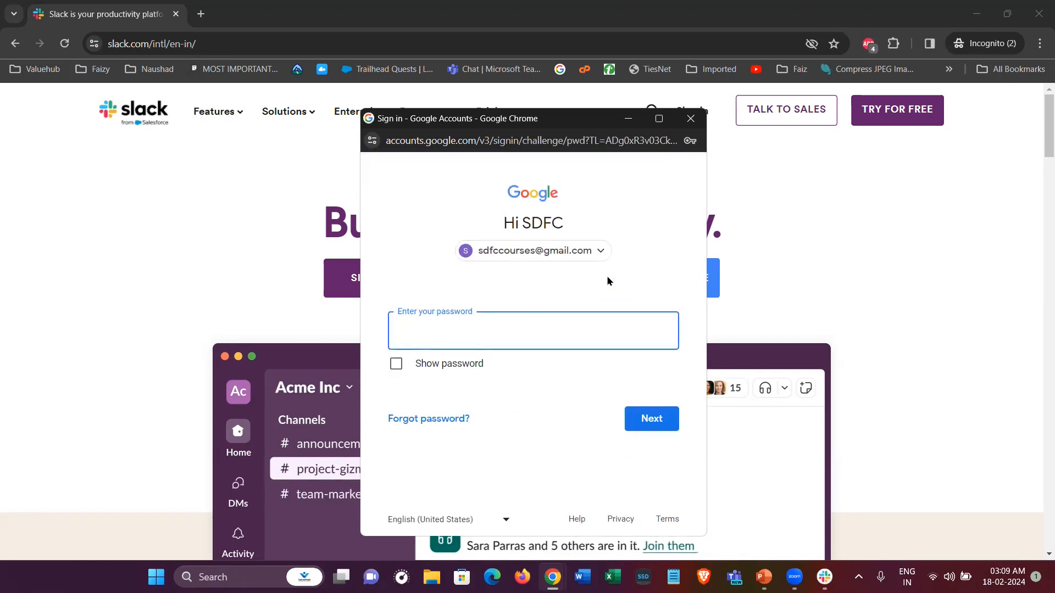
text(••••••••••••••••)
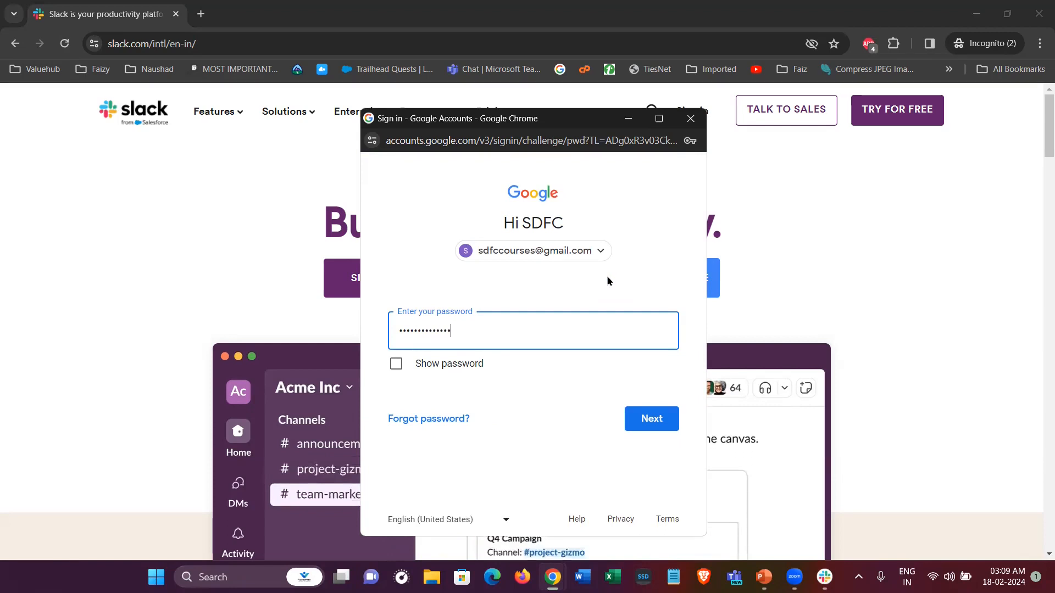
key(Return)
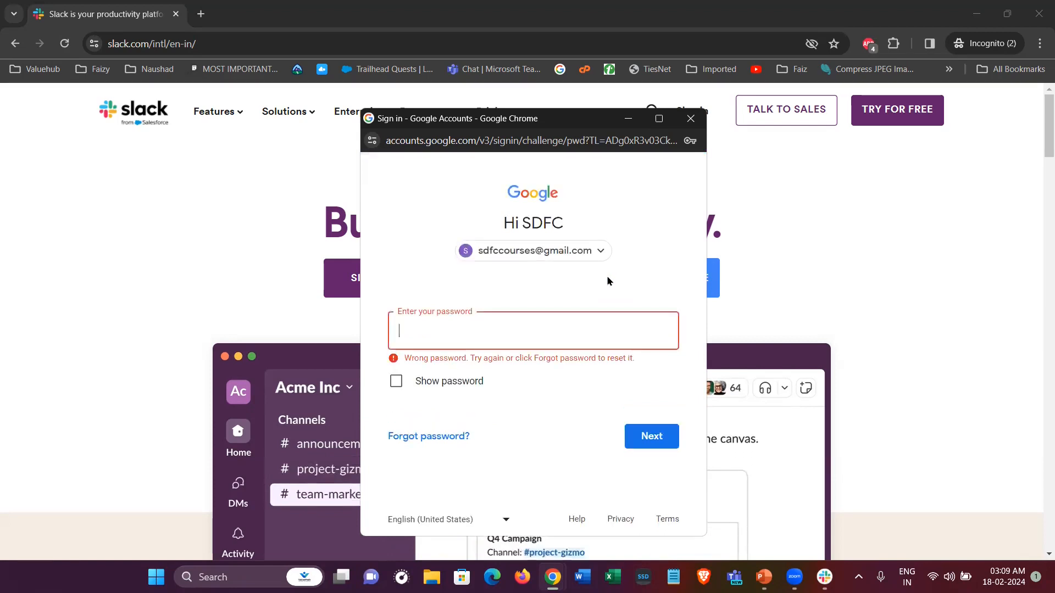
text(•••••••••••••••)
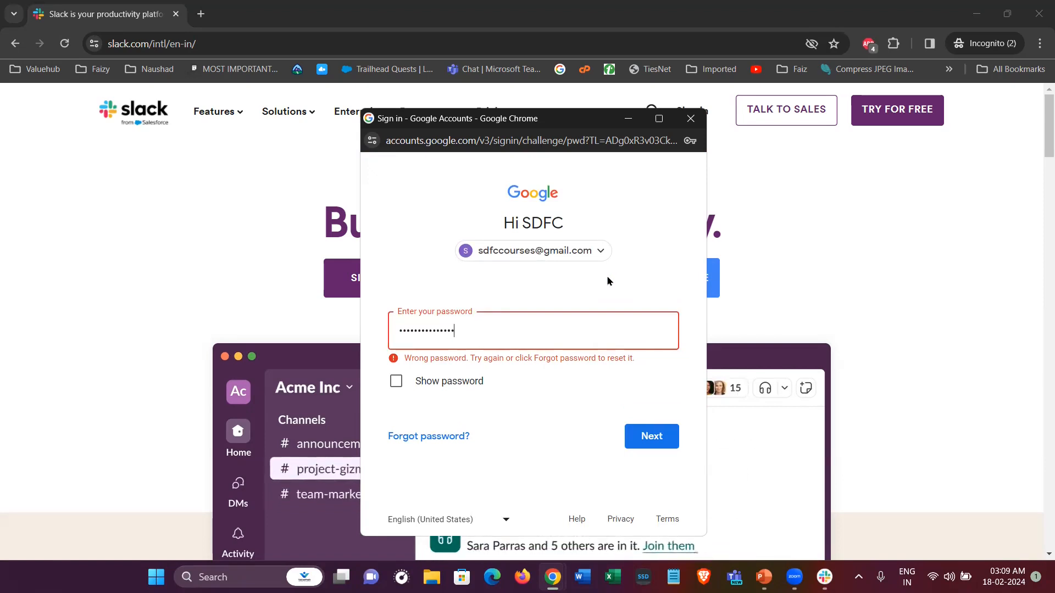
key(Return)
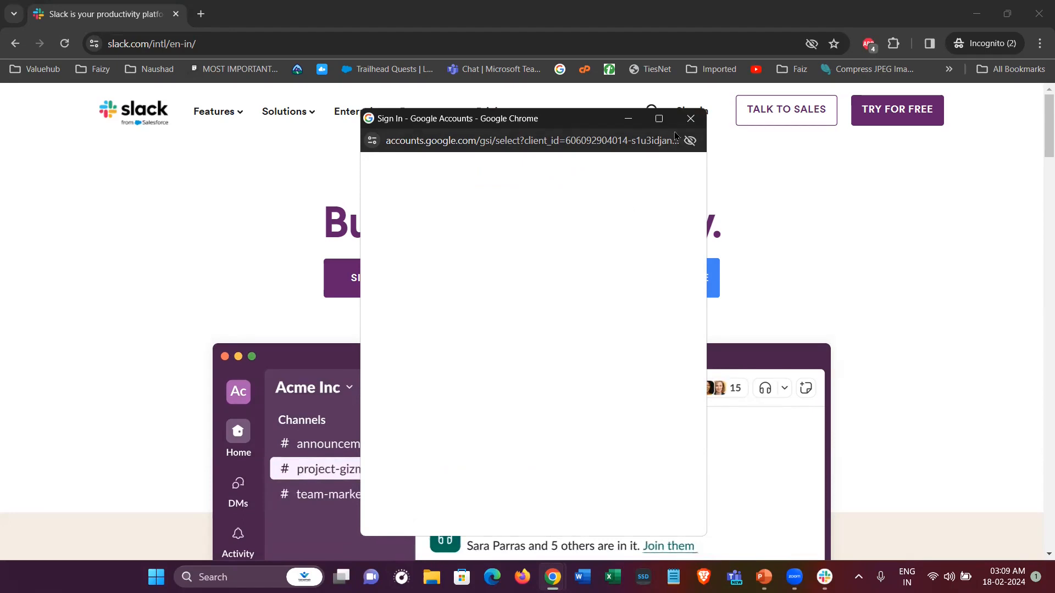
click(690, 118)
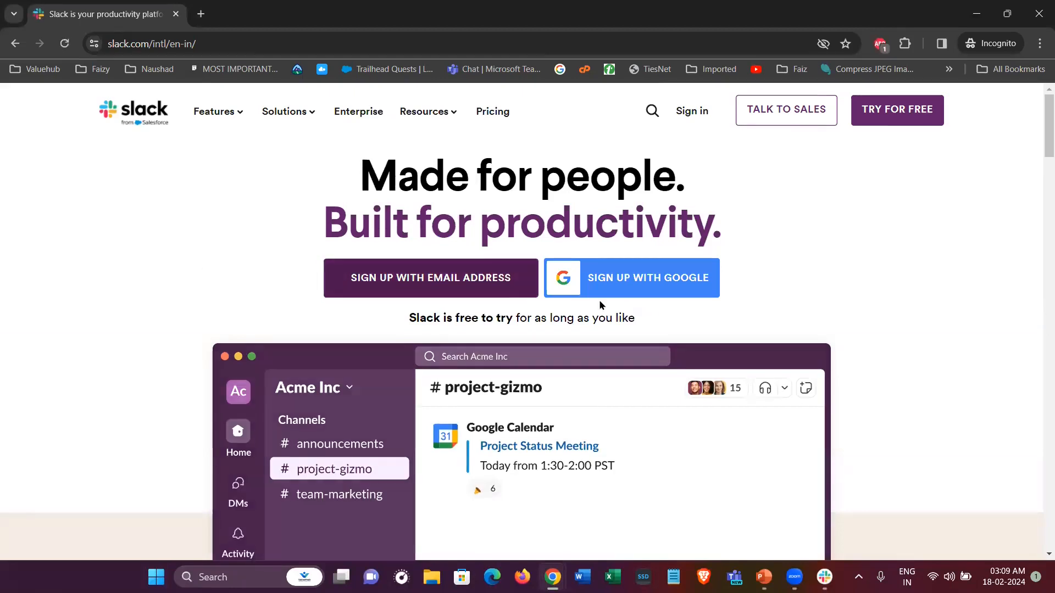
Restart Google sign-up, choose the Google account, and confirm signing in to Slack
click(616, 297)
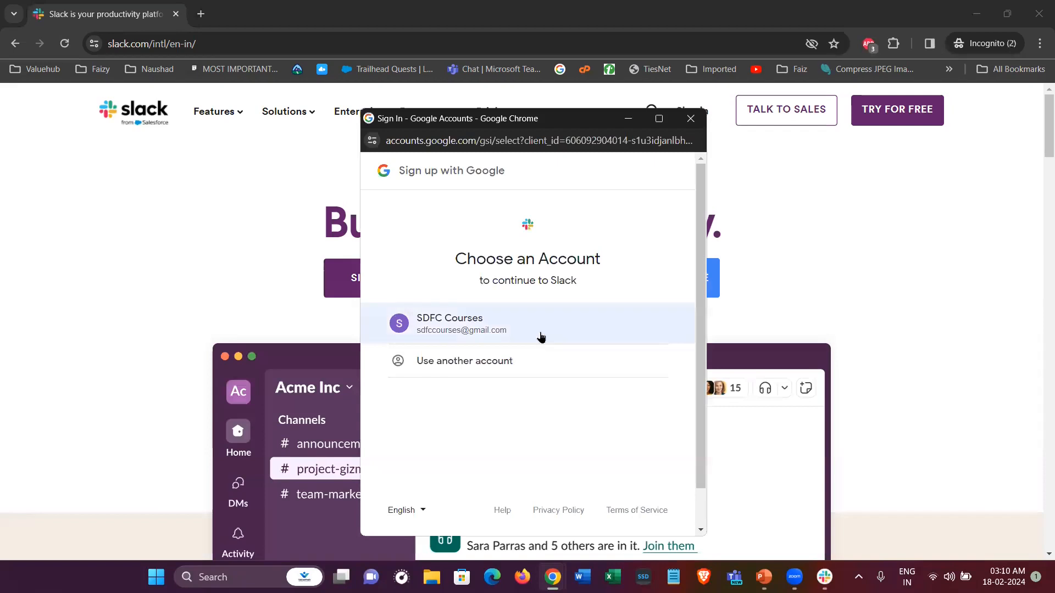
click(466, 333)
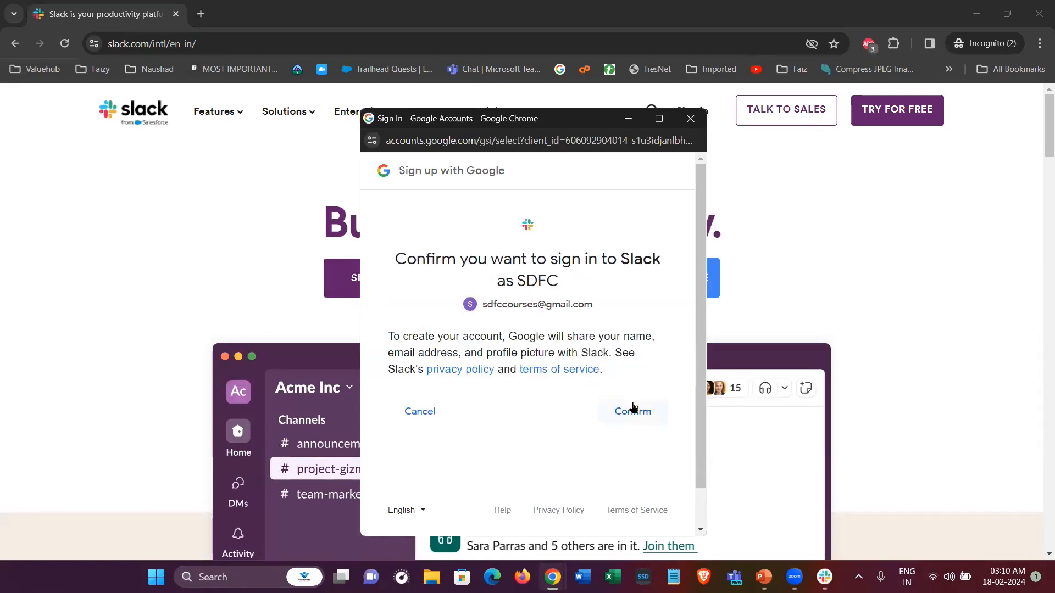
click(632, 410)
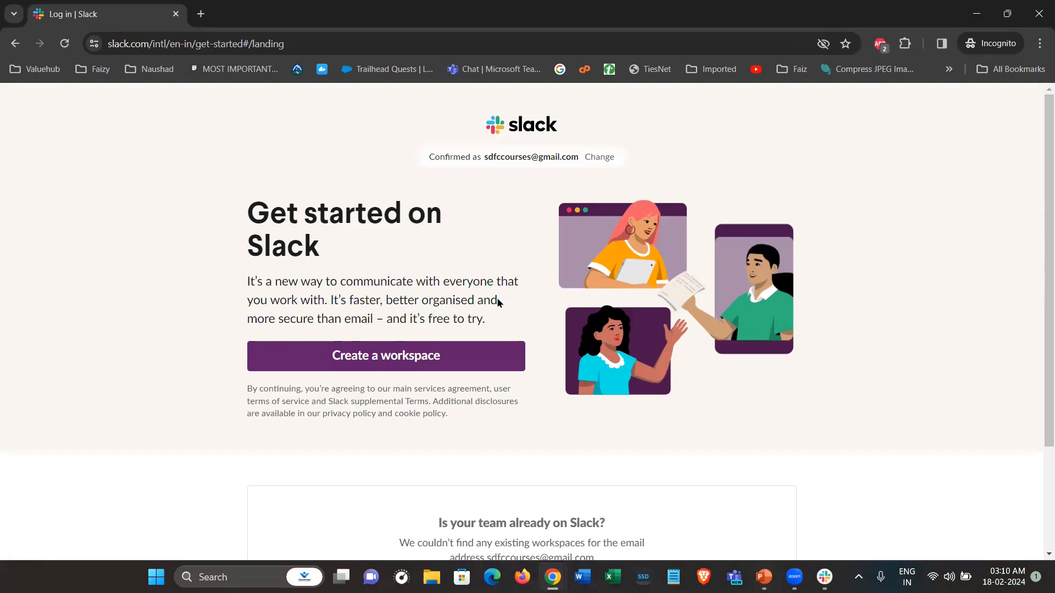
key(alt+Tab)
click(368, 361)
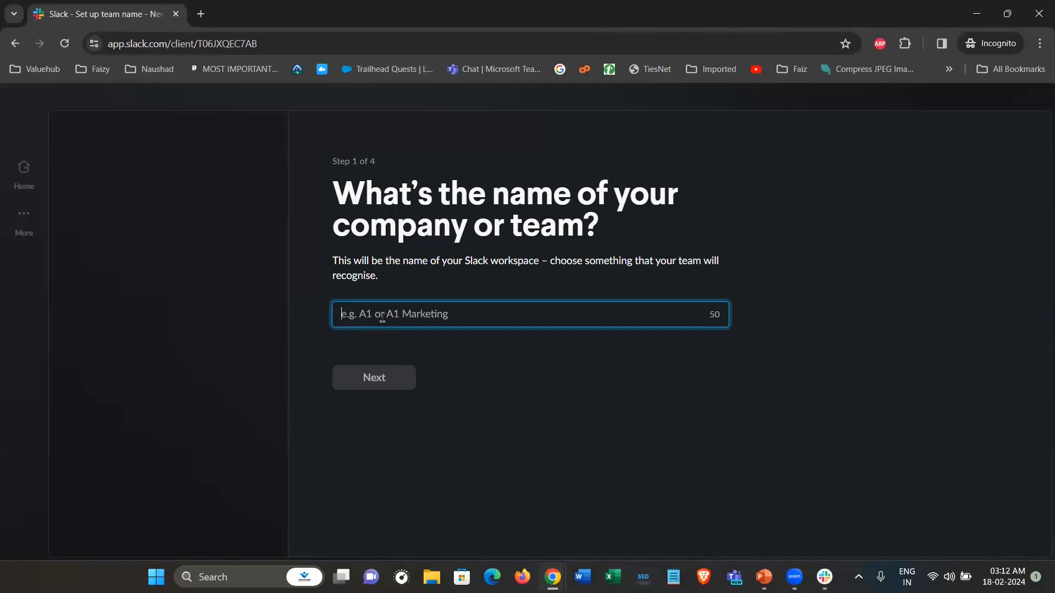
Name the workspace 'Valuehub Youtube Series', correcting the misspelling, and submit it
text(Valuehu)
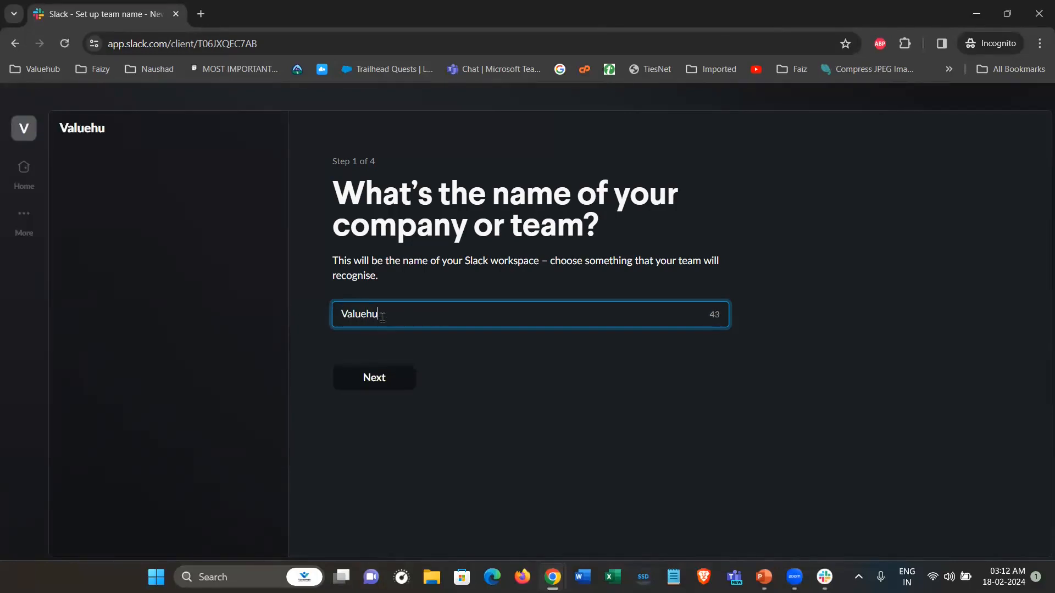
text(b Youtbe)
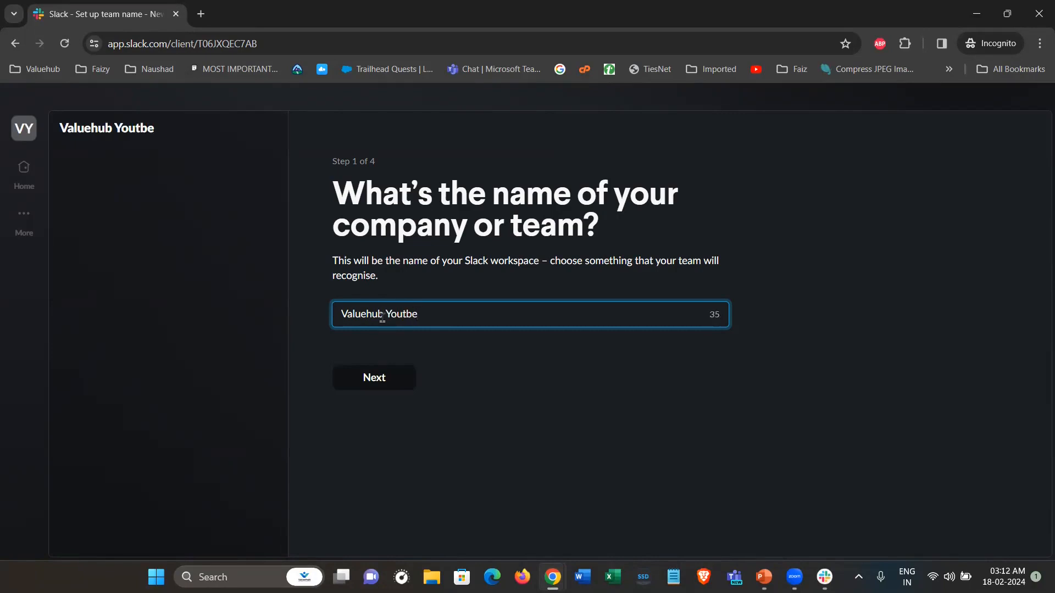
key(BackSpace)
key(BackSpace)
text(ube Series)
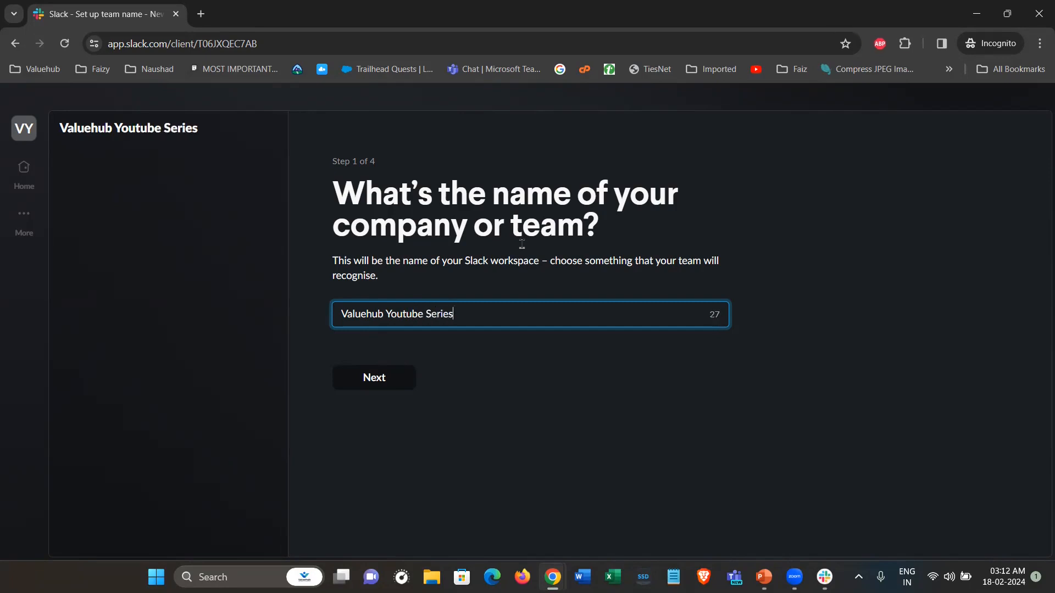
click(376, 381)
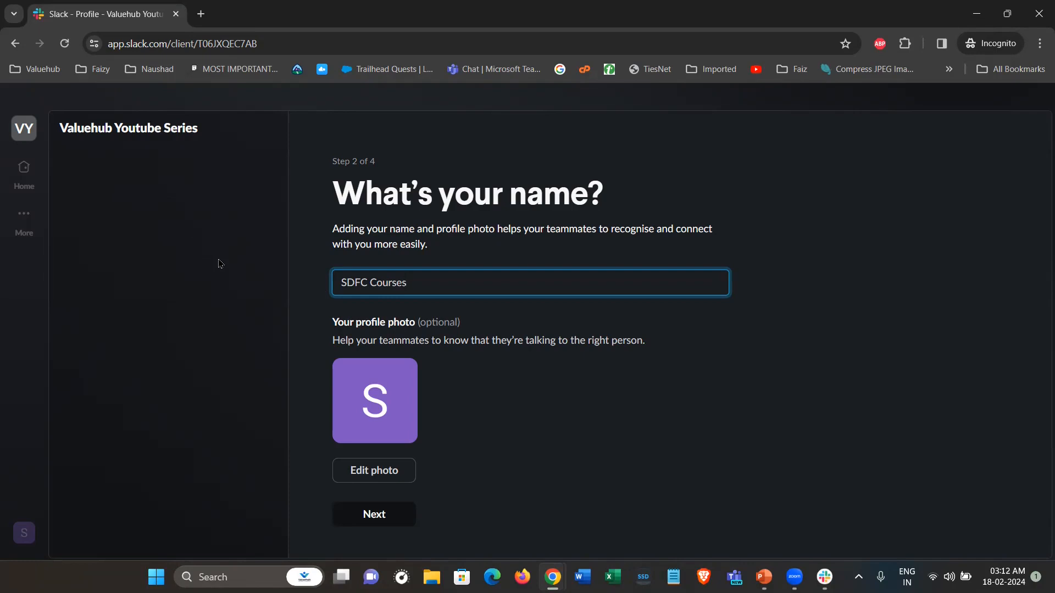
Replace the prefilled display name with your own full name
key(ctrl+a)
key(BackSpace)
text(Rizvi Naushad Ahmad)
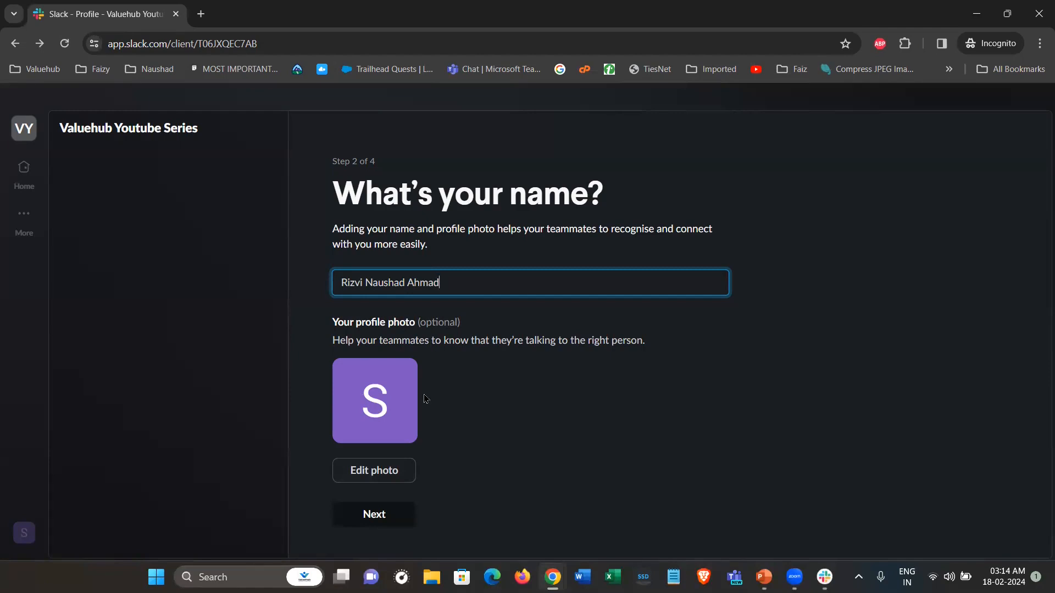
Upload the Profile Photo file as the profile picture, save the crop, and continue
click(378, 474)
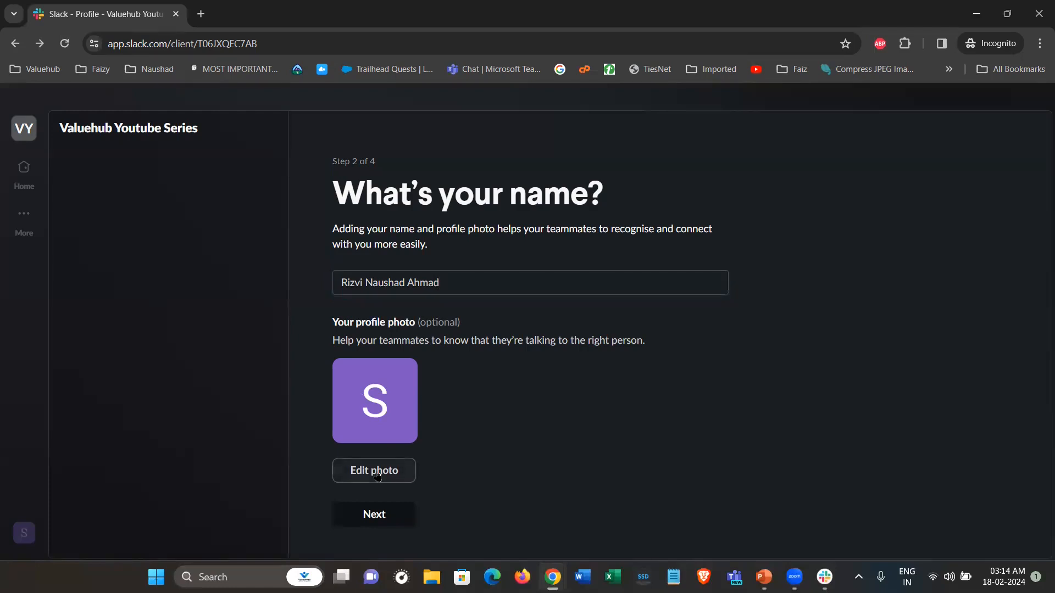
double_click(164, 134)
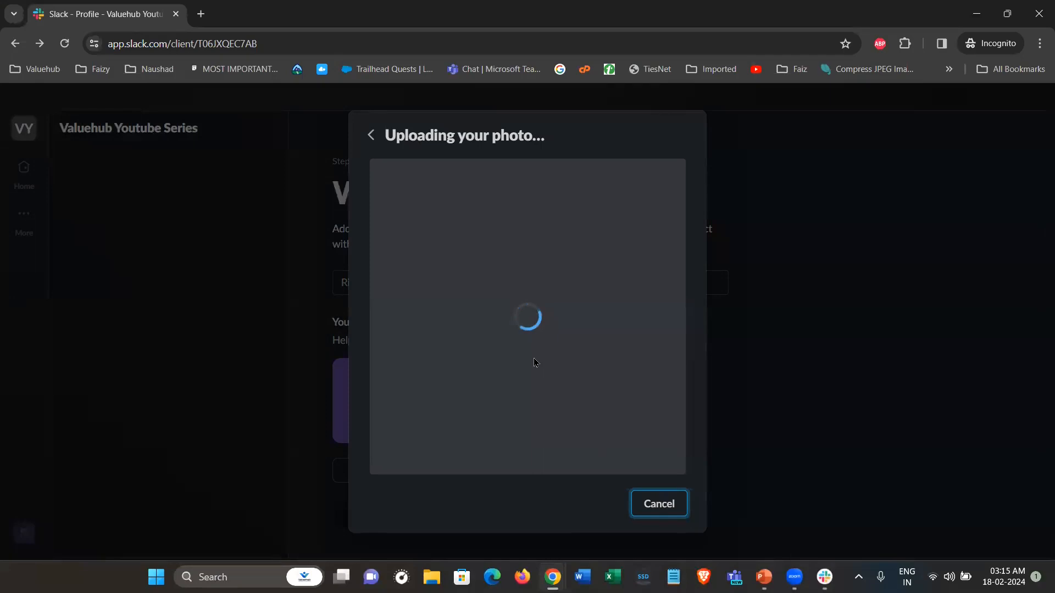
click(648, 516)
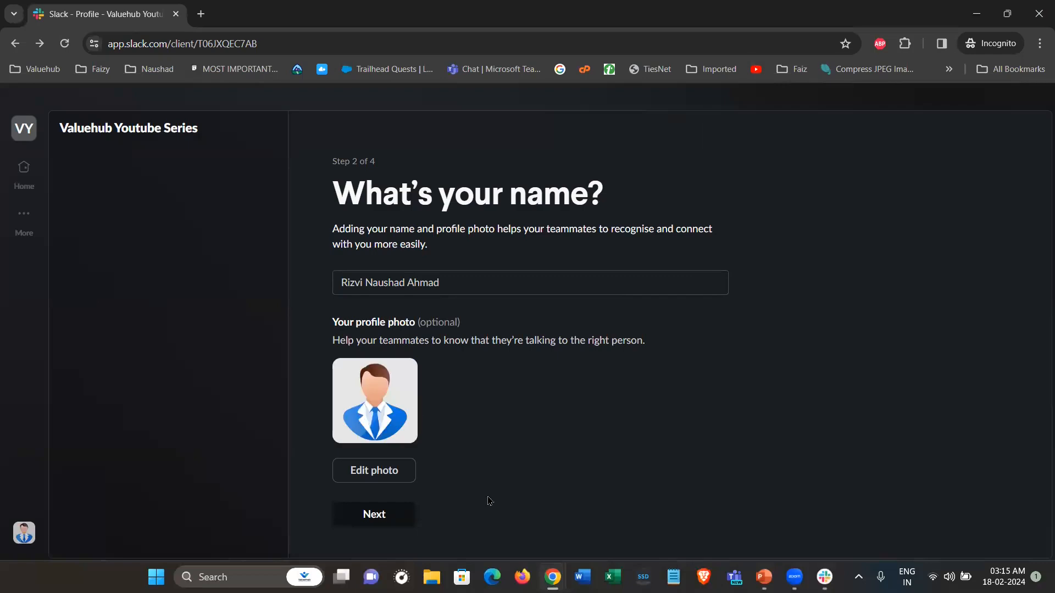
click(373, 515)
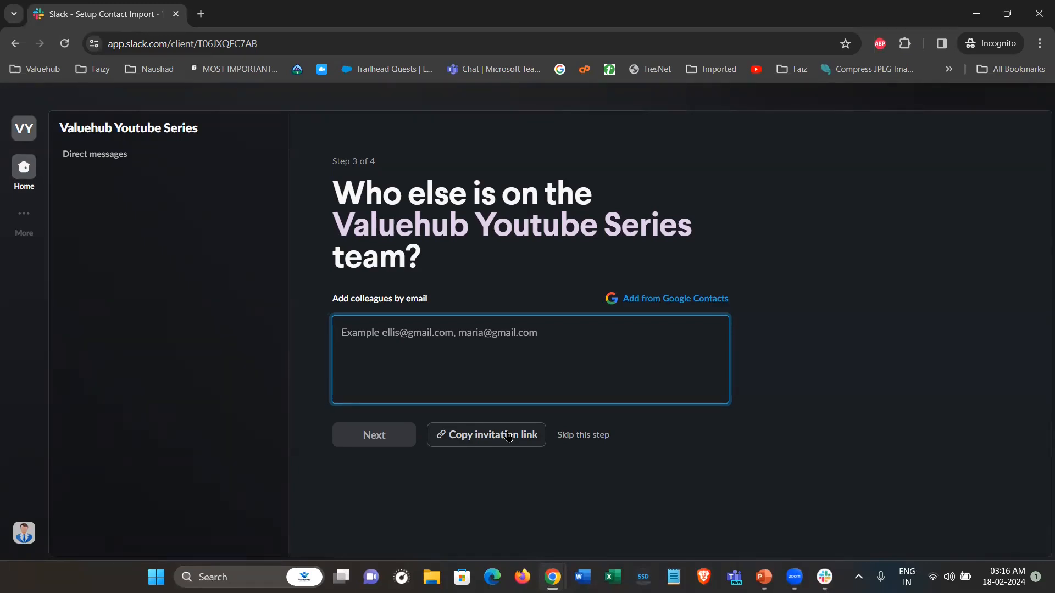
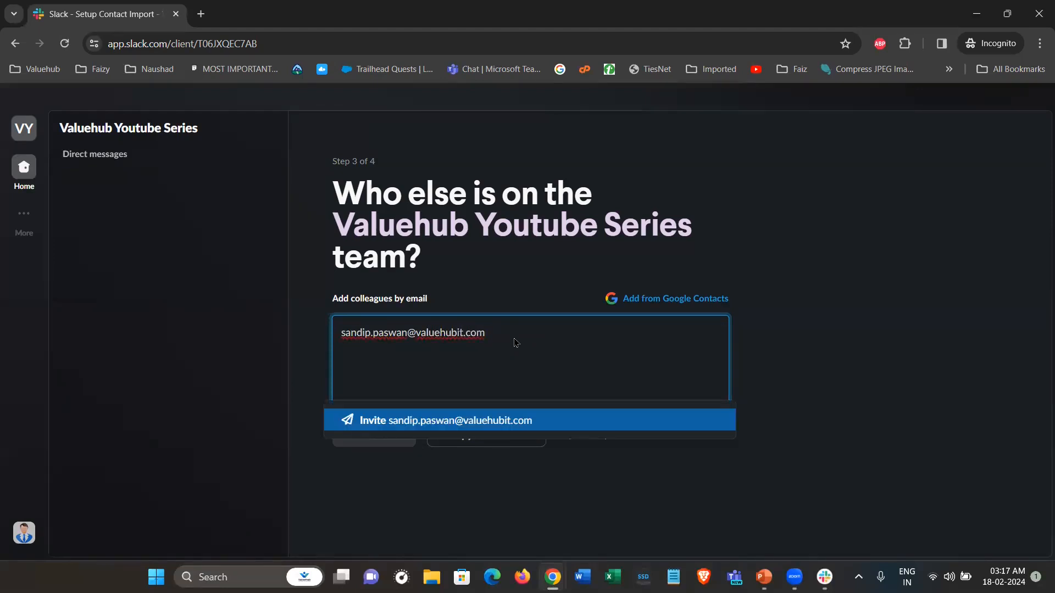
Add one colleague's email address as an invite, fixing a domain typo, and continue
key(Return)
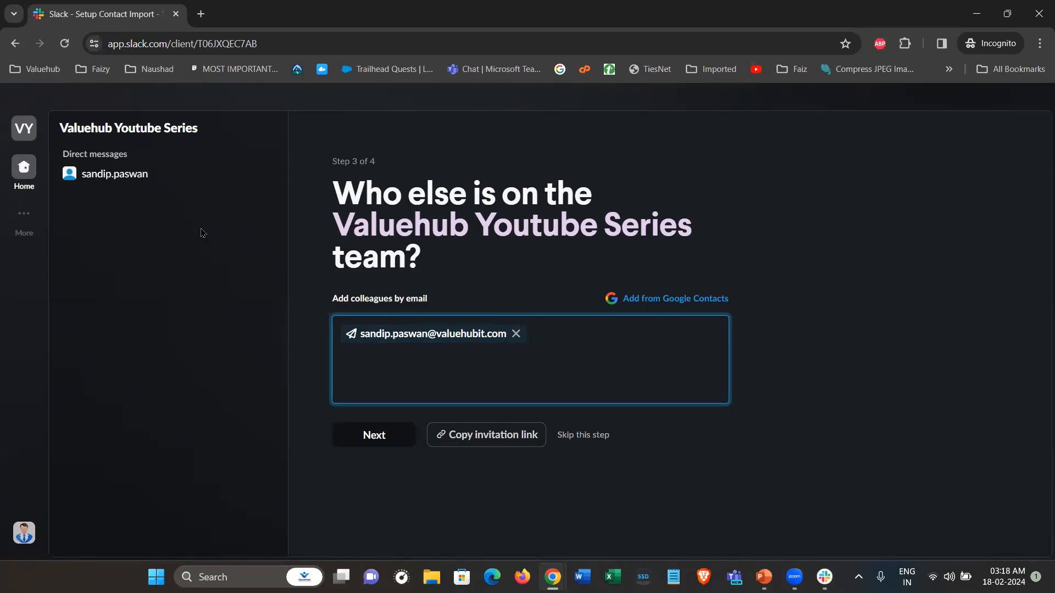
click(375, 439)
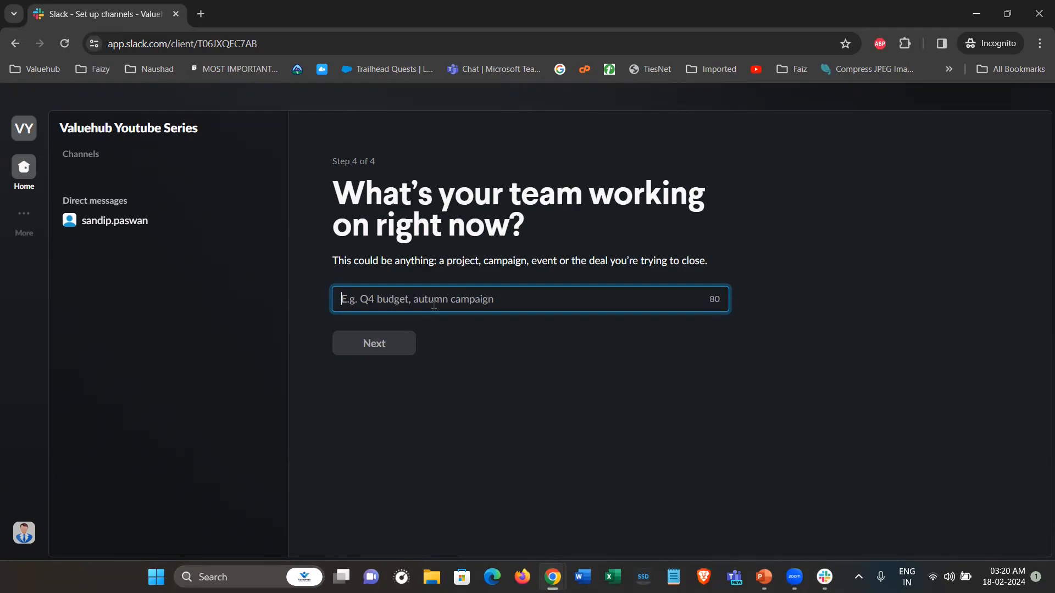
Set the team's project to 'Slack by Valuehub', replacing earlier trial names, and finish setup
text(announc)
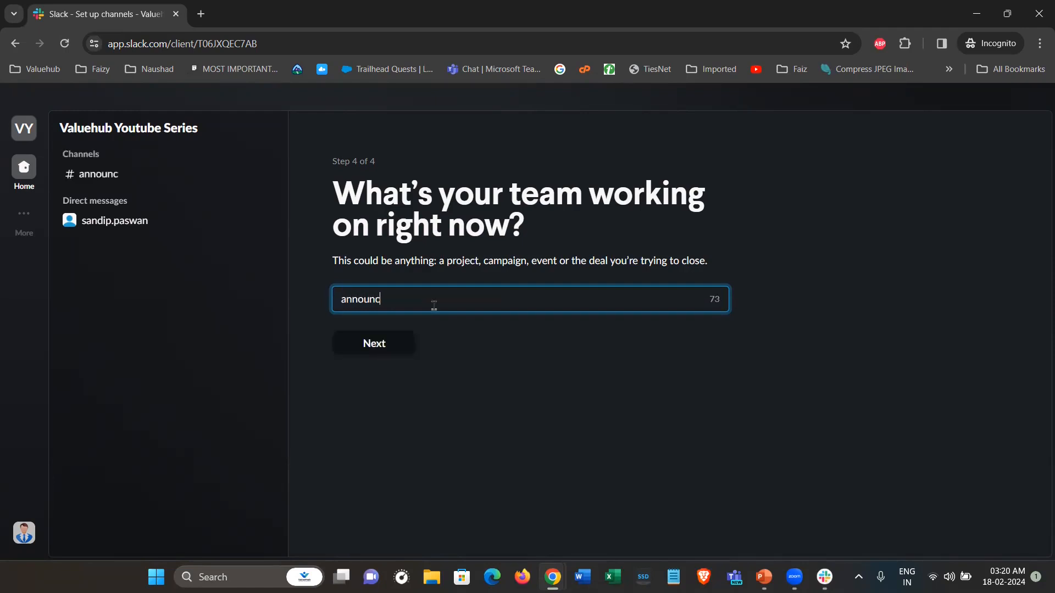
text(ment global)
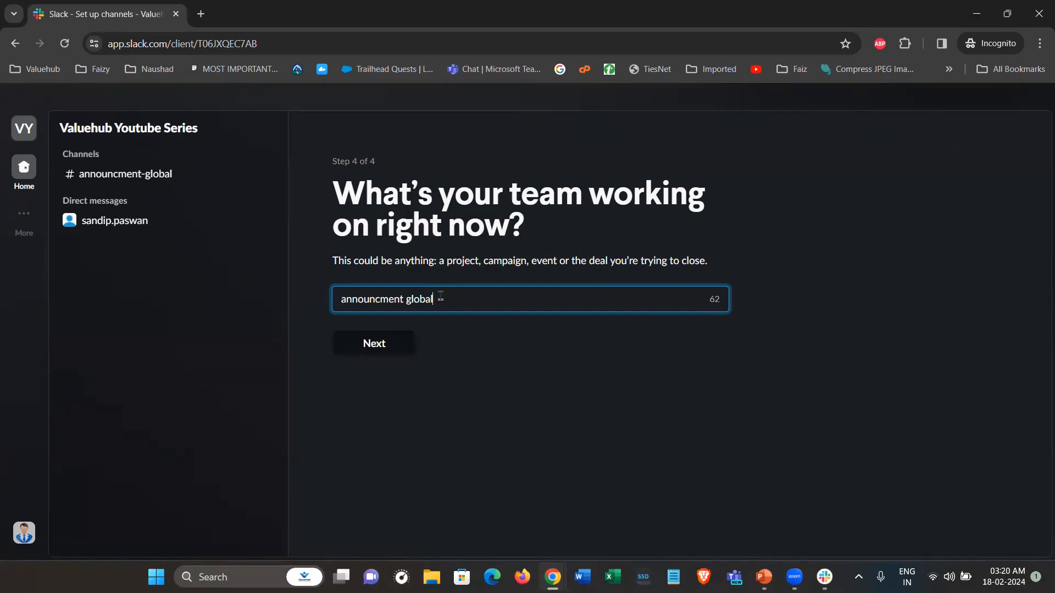
key(ctrl+a)
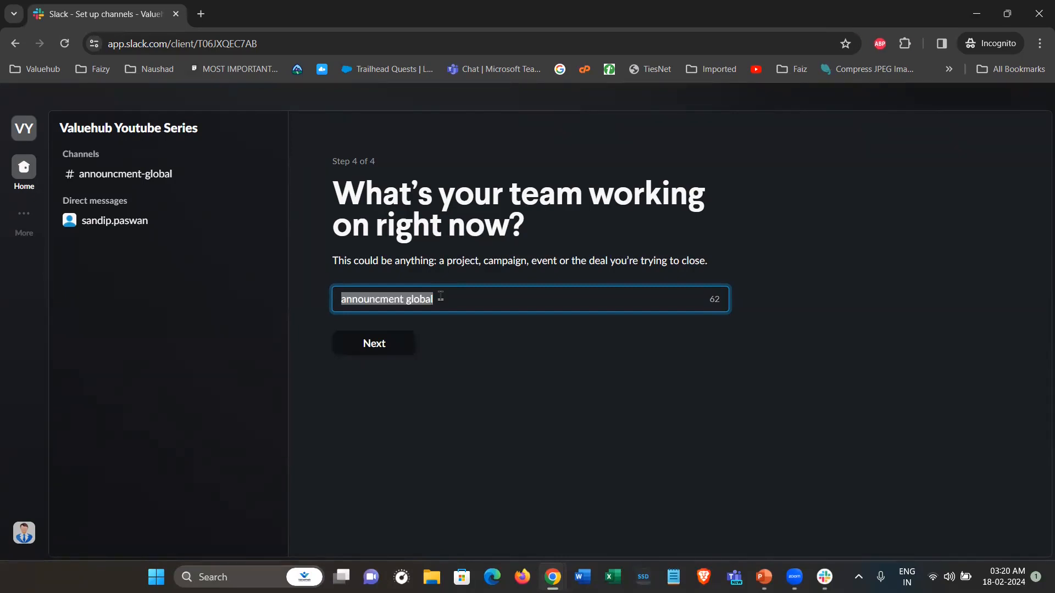
text(announcement engg)
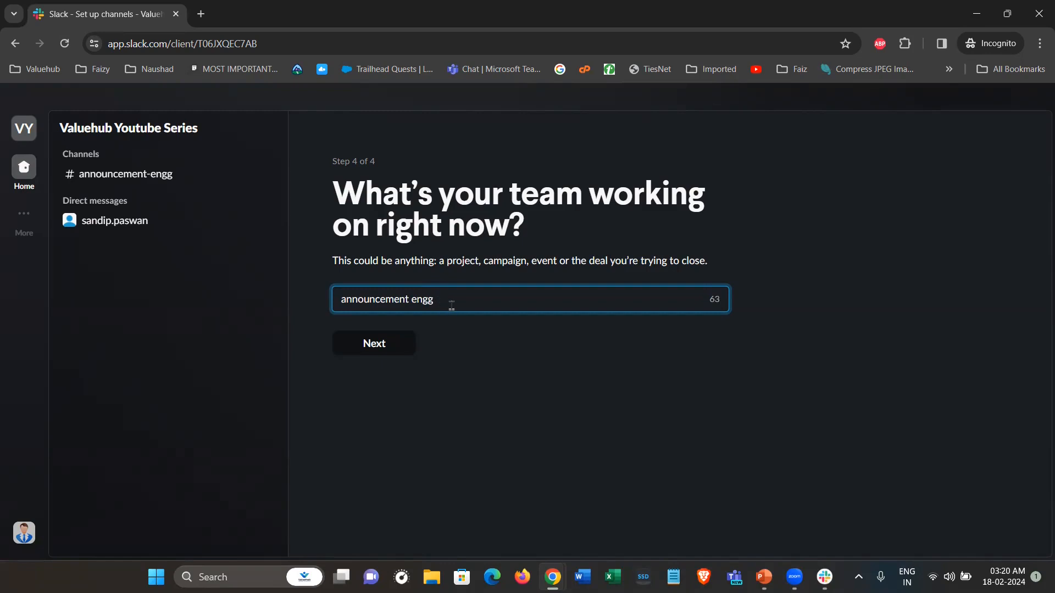
drag(452, 303, 336, 299)
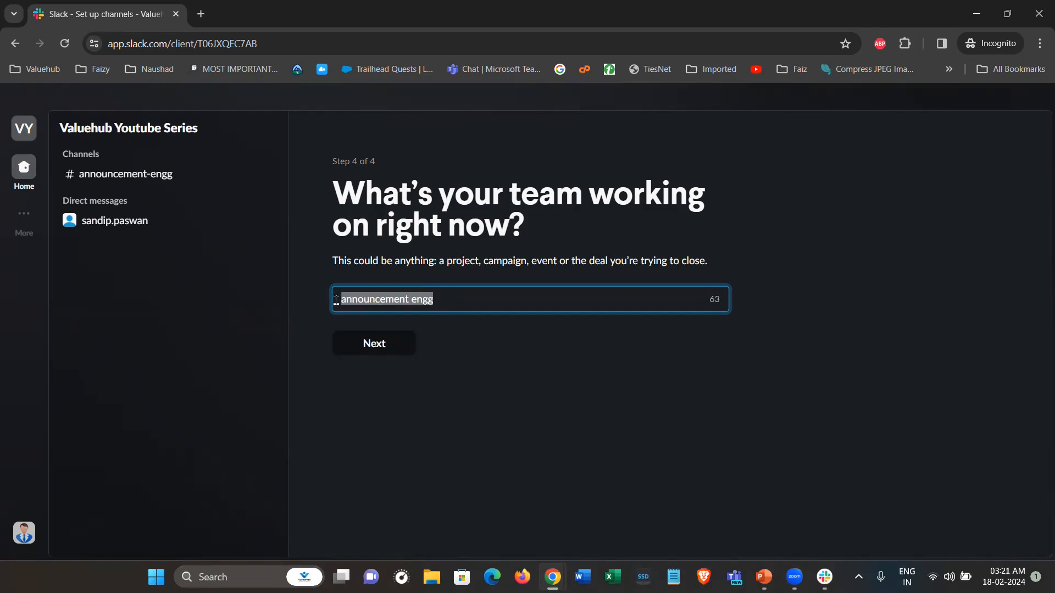
click(382, 301)
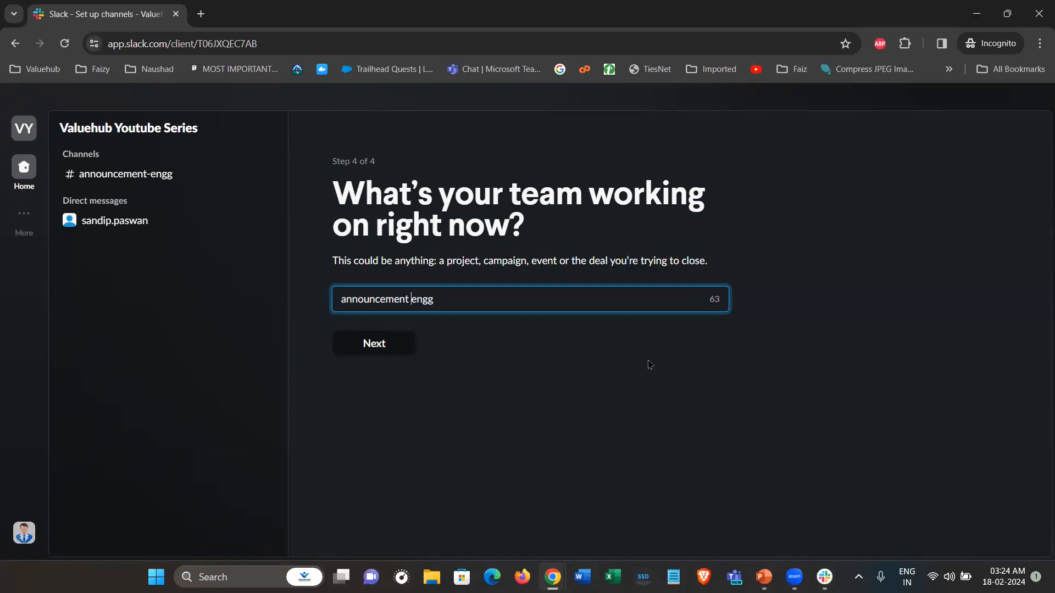
key(ctrl+a)
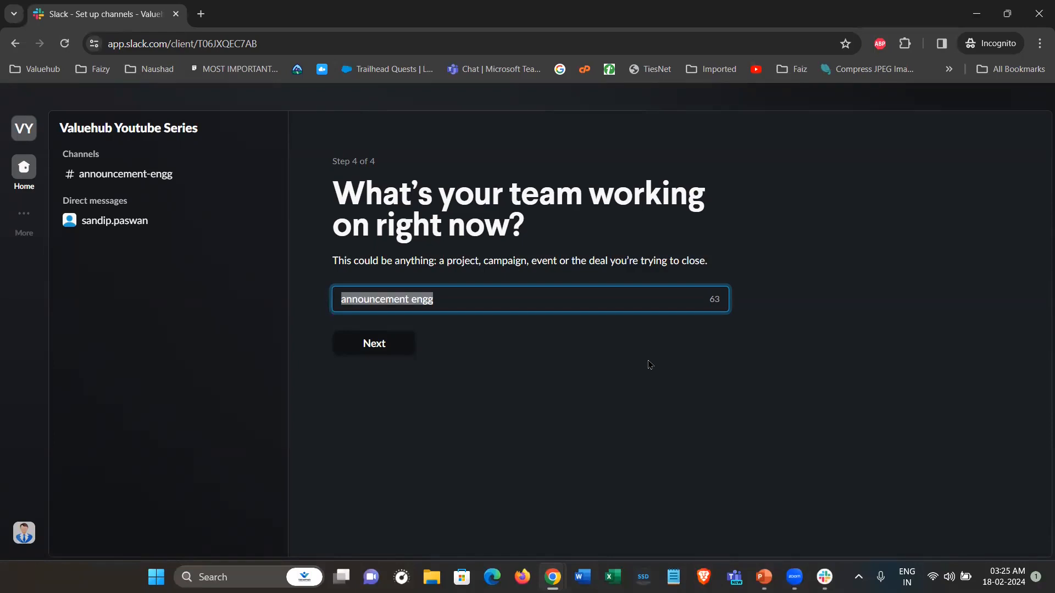
text(Slack )
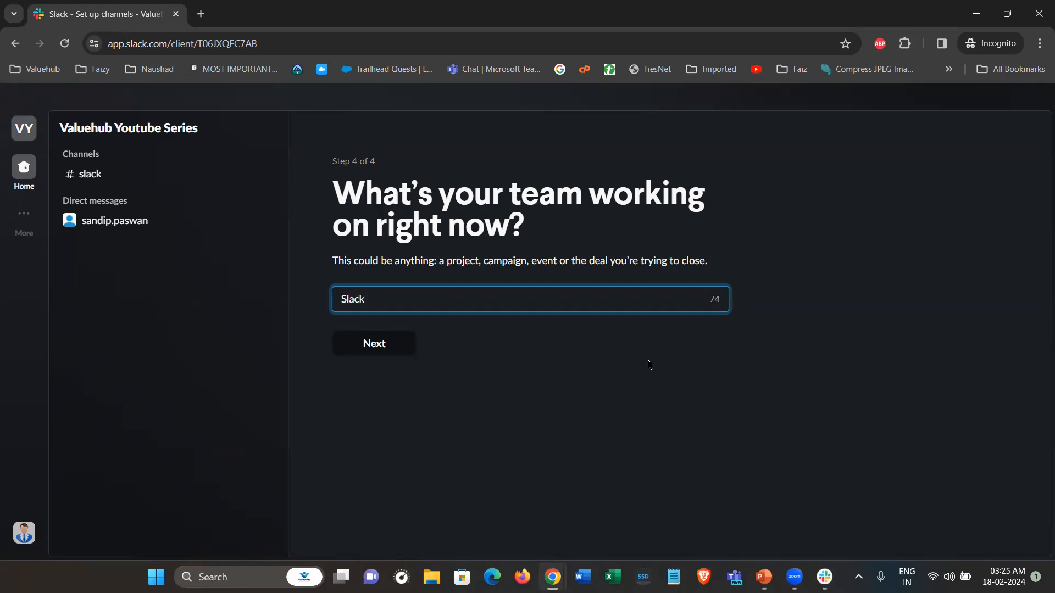
text(by Valuehub)
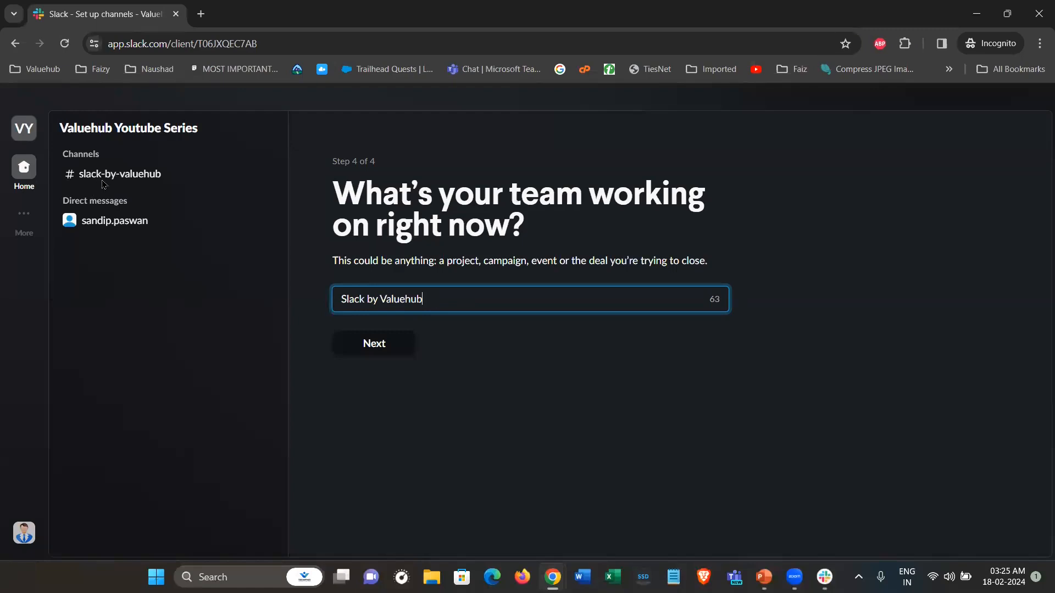
click(401, 346)
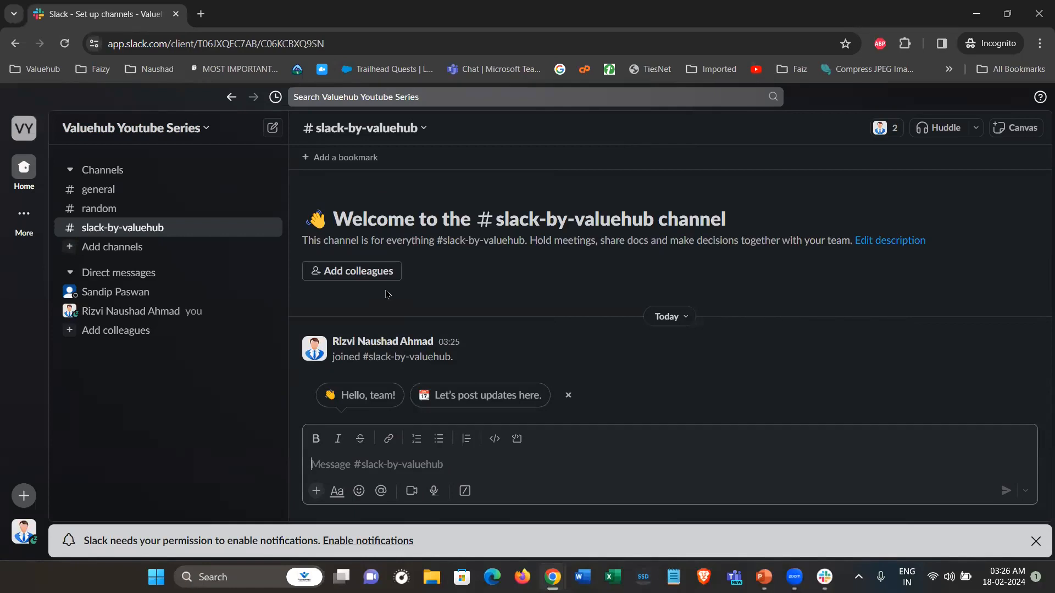
Open the Channels section's options menu and its Create submenu
click(383, 317)
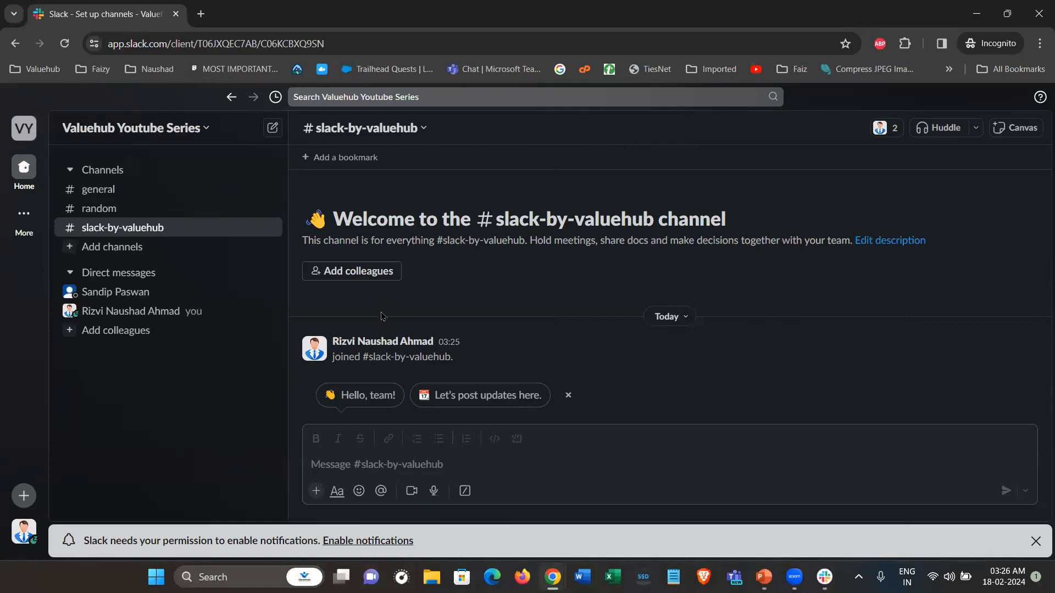
click(129, 175)
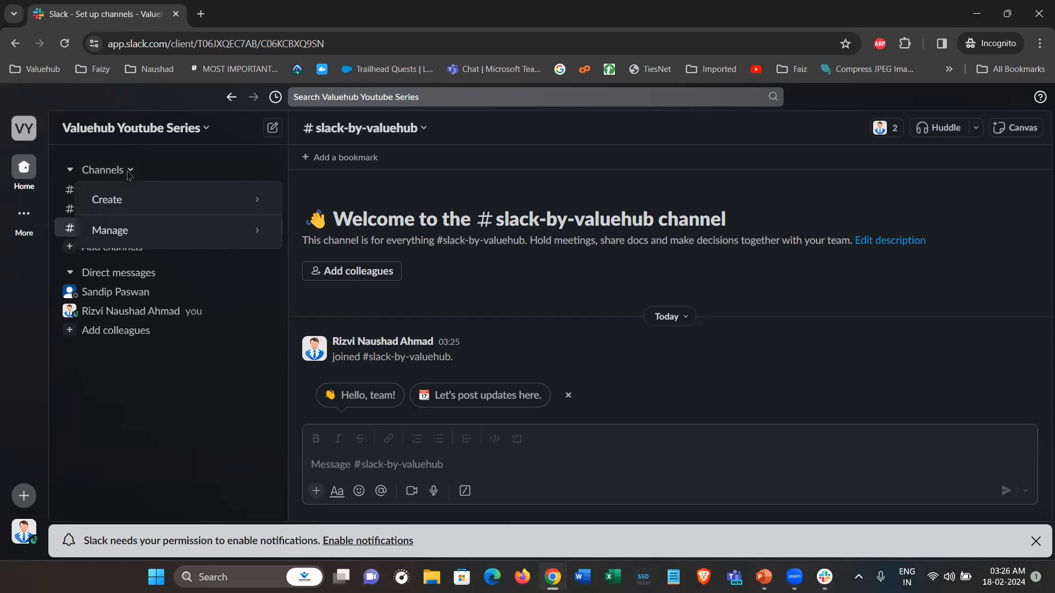
mouse_move(236, 208)
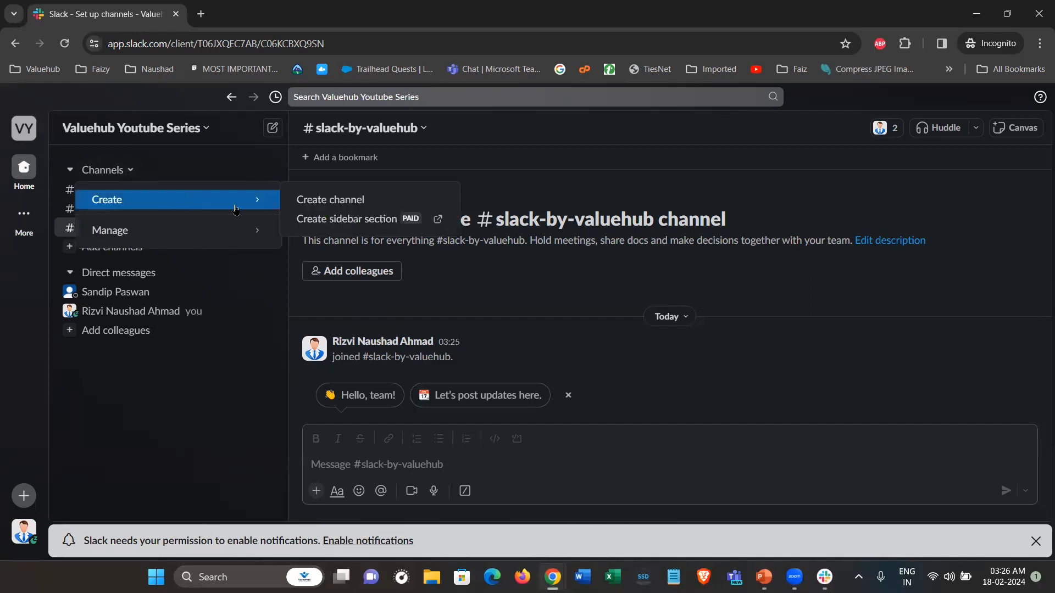
Create the public channel 'data-cloud-by-valuehub' with all workspace members added
click(317, 201)
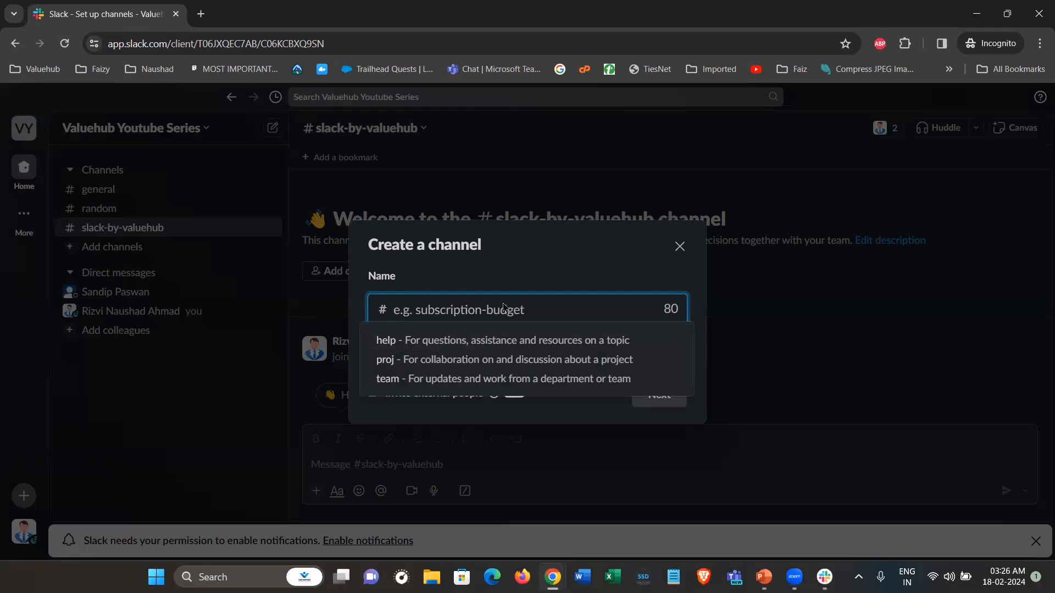
text(data-)
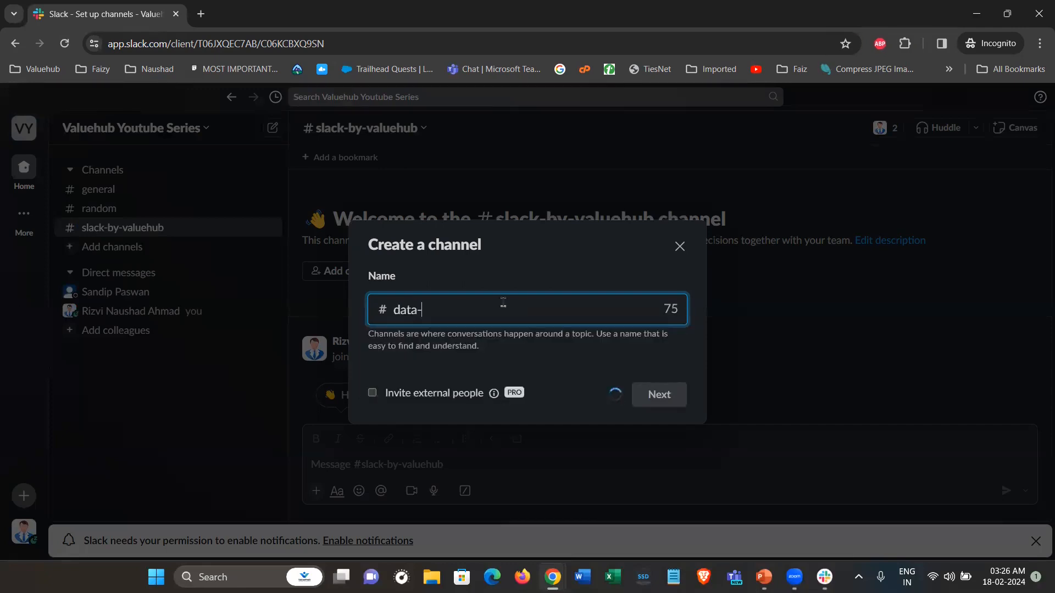
text(cloud-by-valuehub)
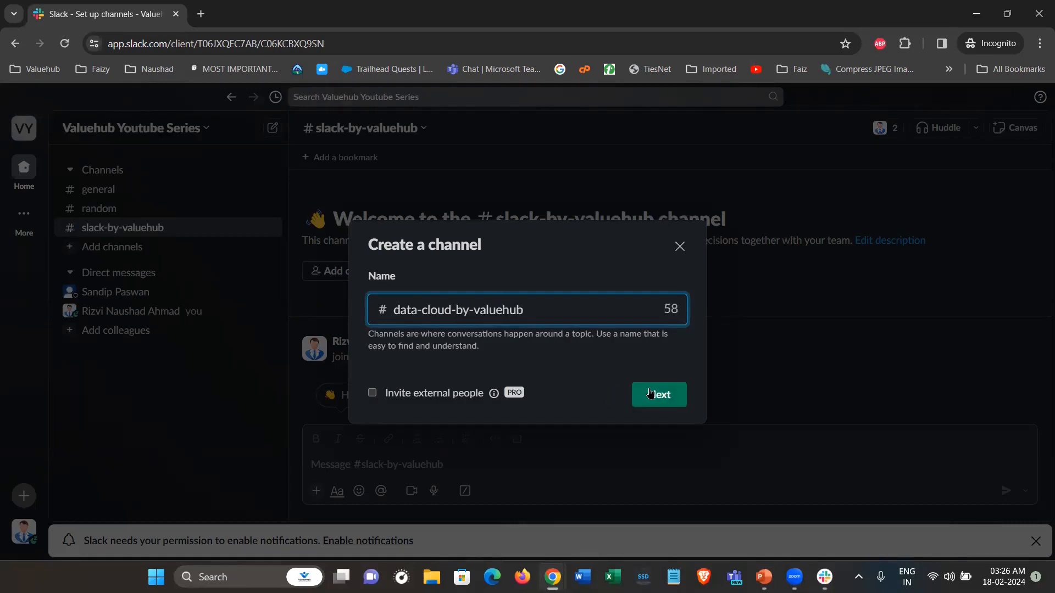
click(651, 395)
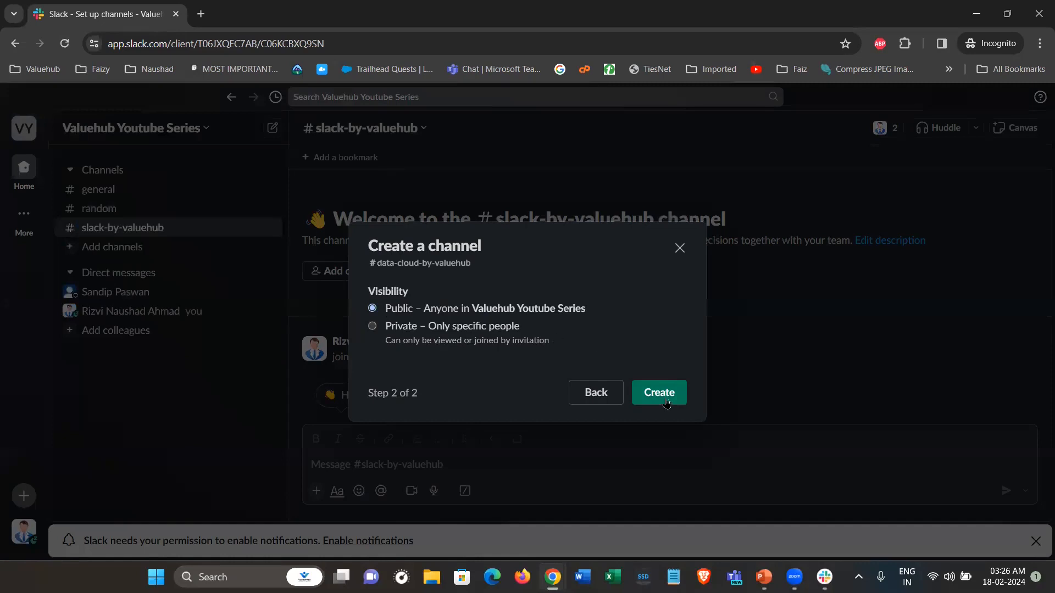
click(666, 403)
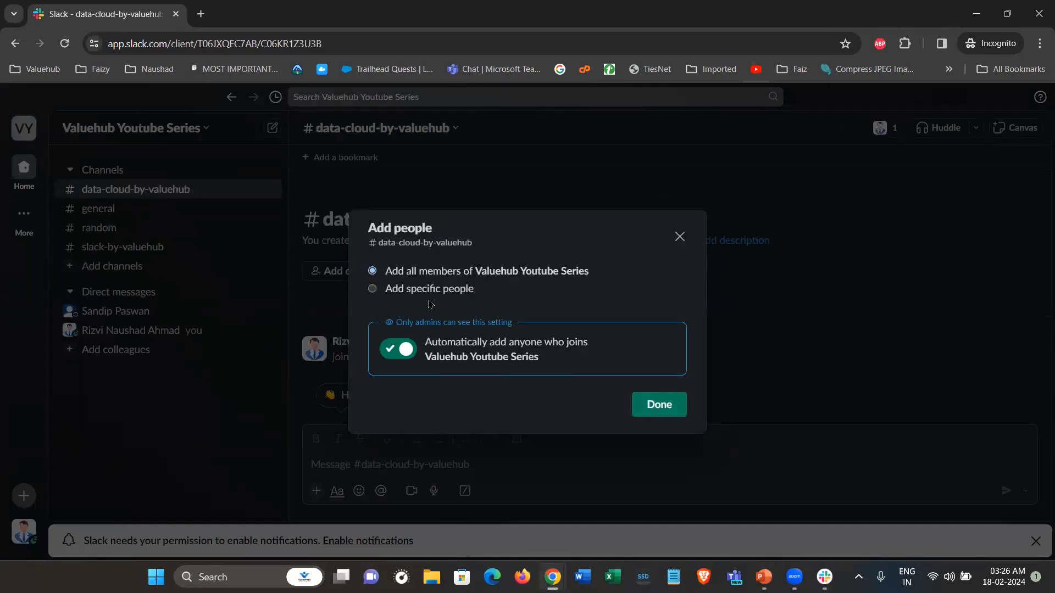
click(660, 406)
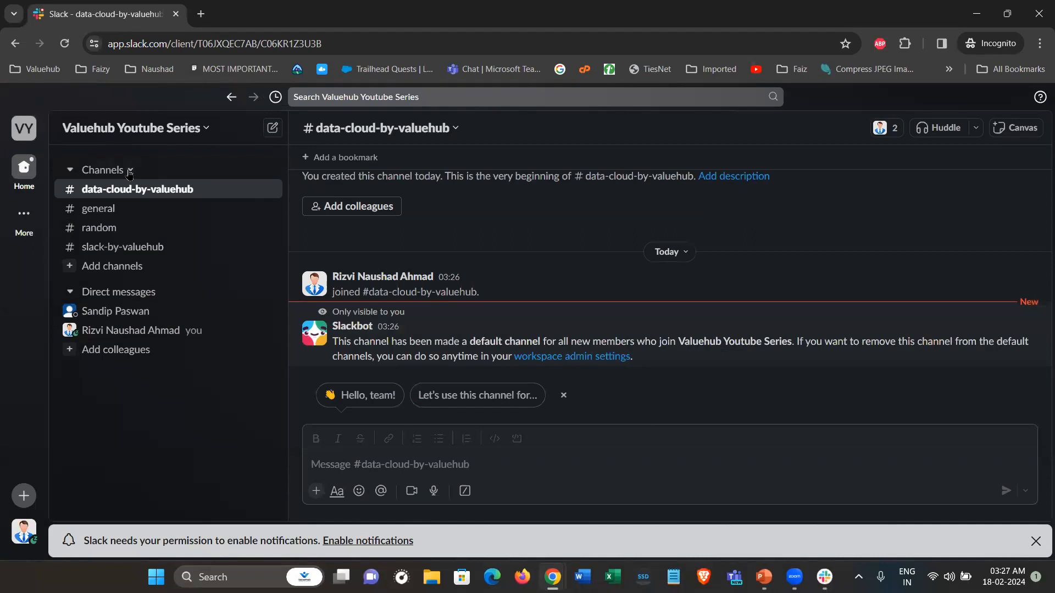
Create the public channel 'manufacturing-cloud-by-valuehub' and add all workspace members
click(130, 171)
mouse_move(208, 199)
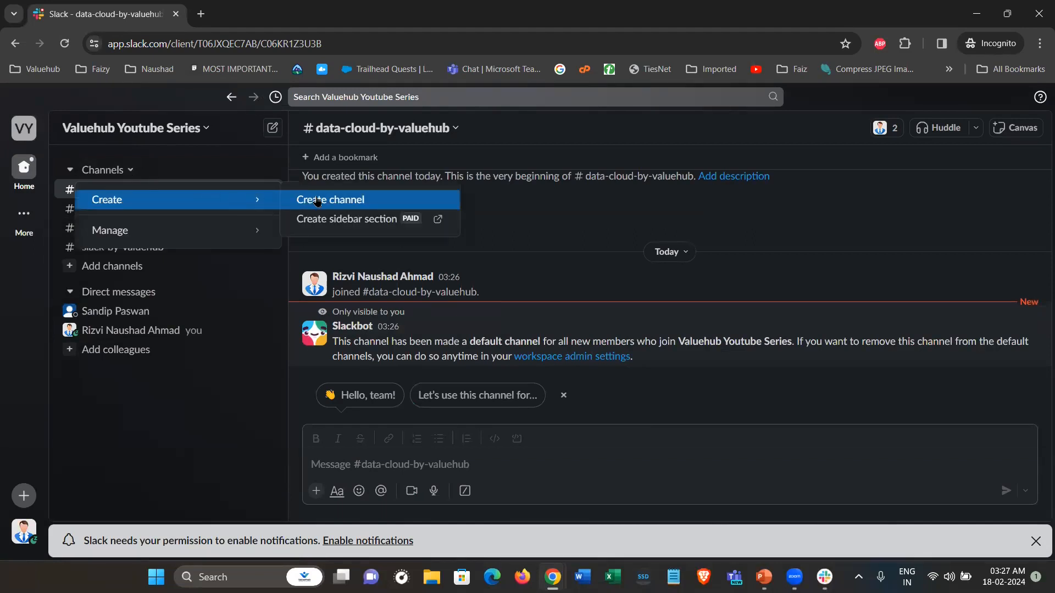
click(317, 202)
click(445, 318)
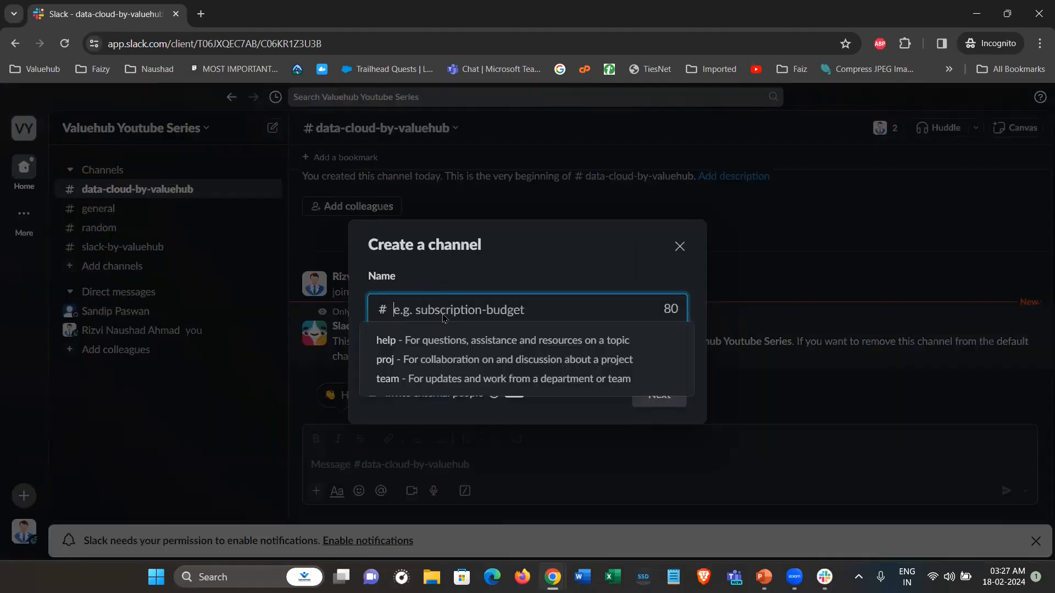
text(manu)
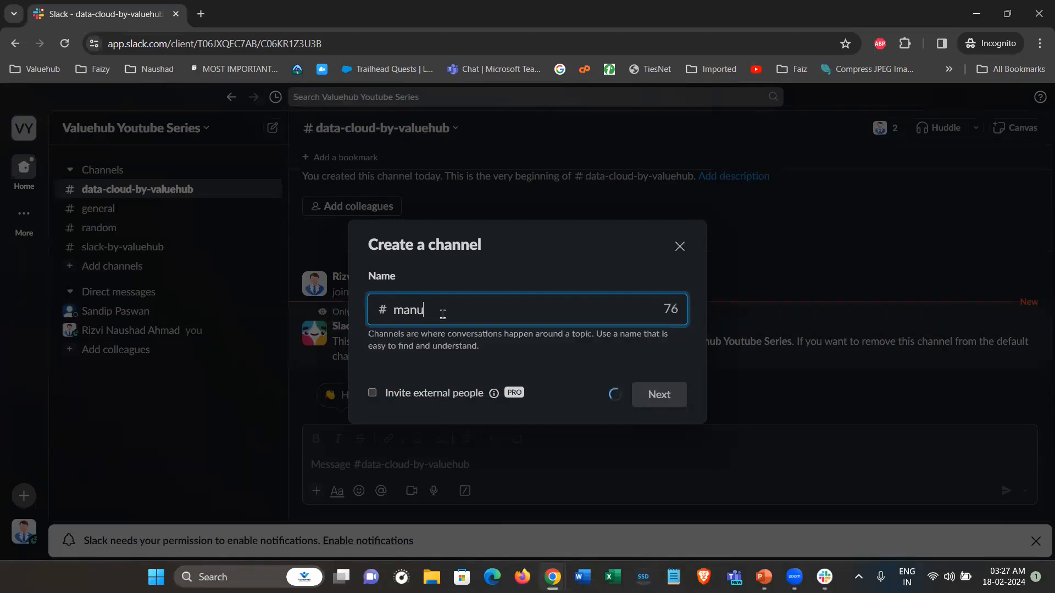
text(facturing-)
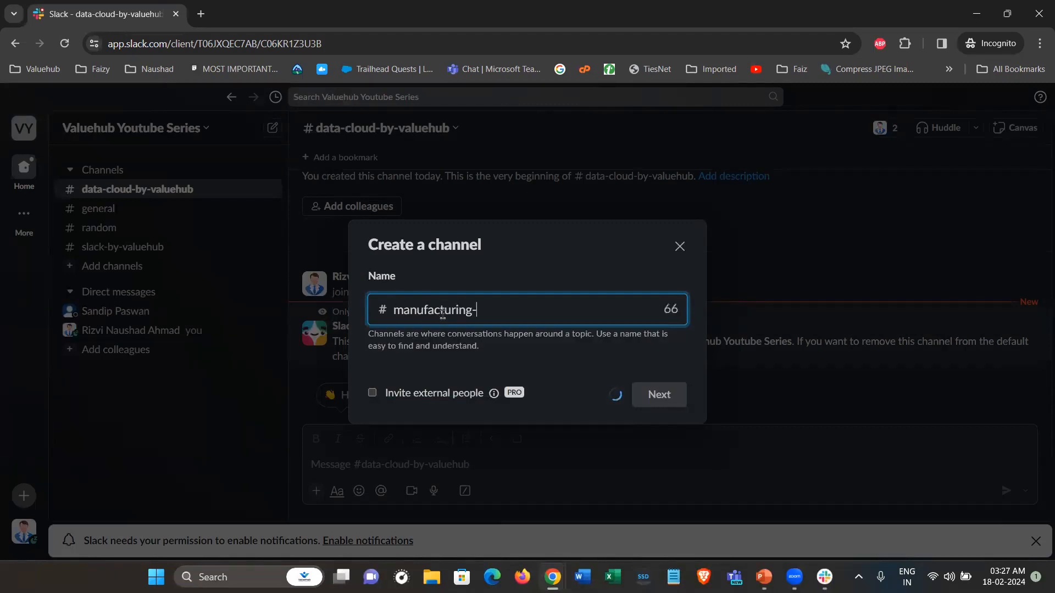
text(cloud-by-valuehub)
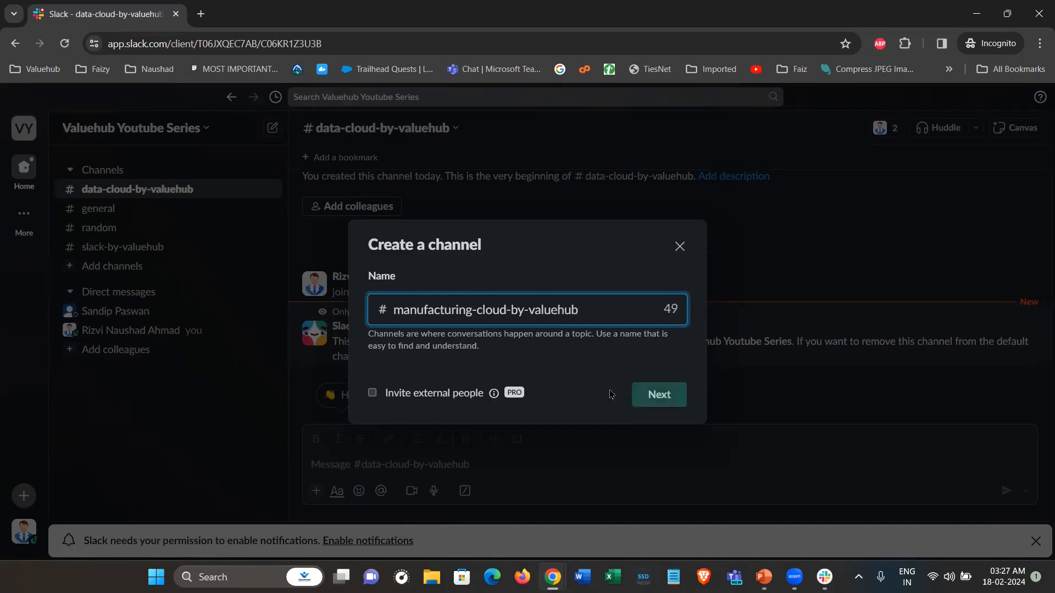
click(651, 397)
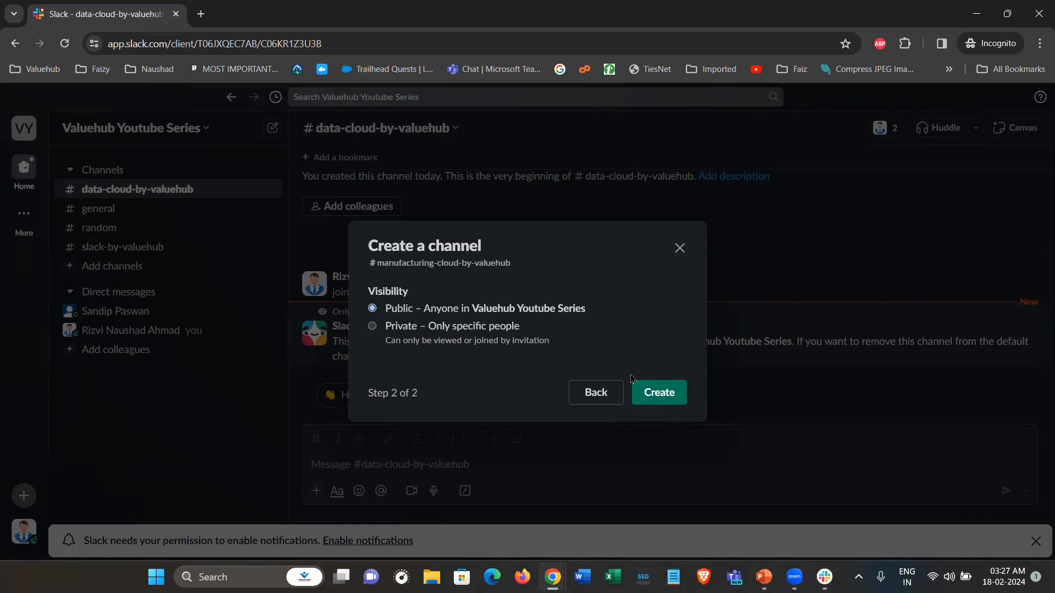
click(647, 395)
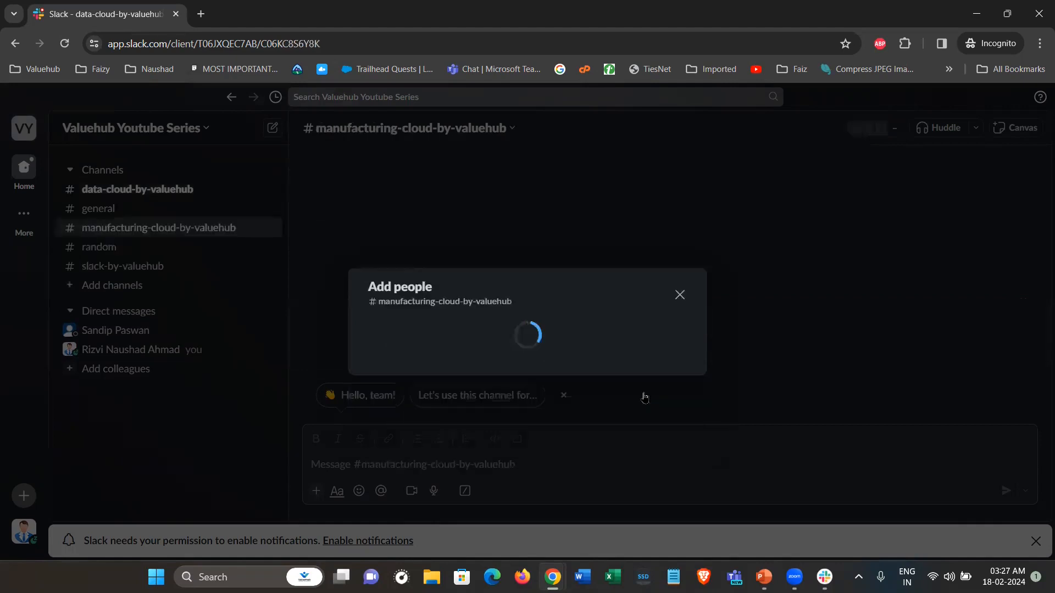
click(647, 401)
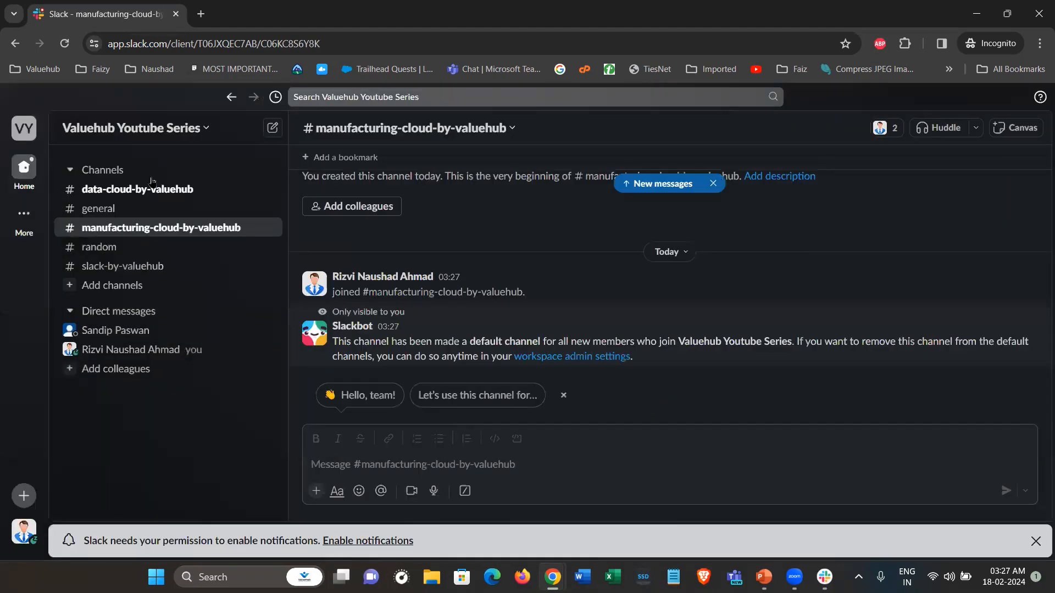
Create the public channel 'fsl-by-valuehub', fixing a name typo, and add all members
click(126, 175)
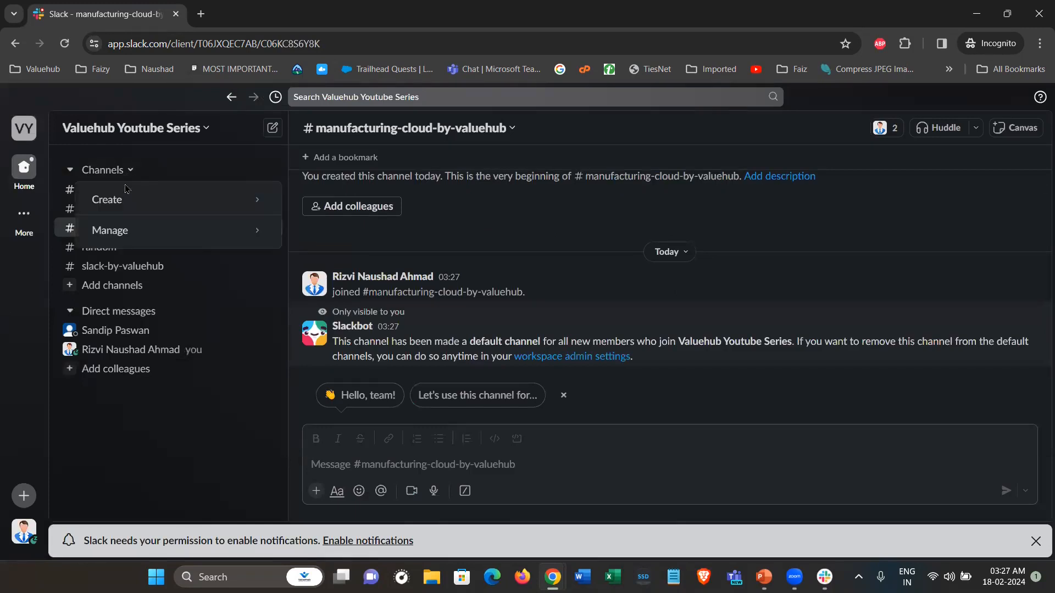
mouse_move(133, 204)
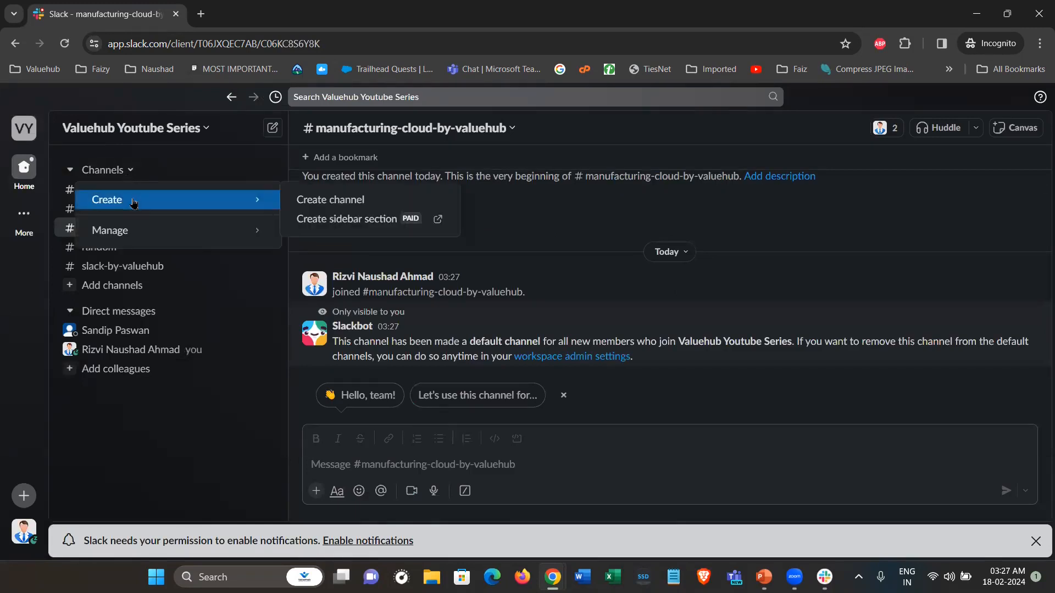
click(332, 200)
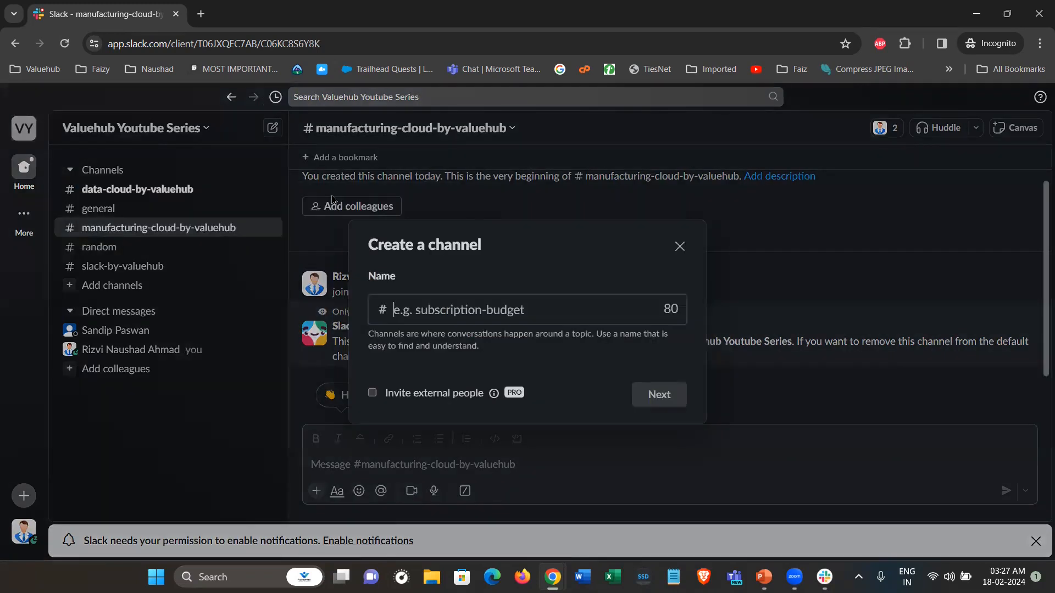
click(453, 311)
text(fsl-by-valuehub)
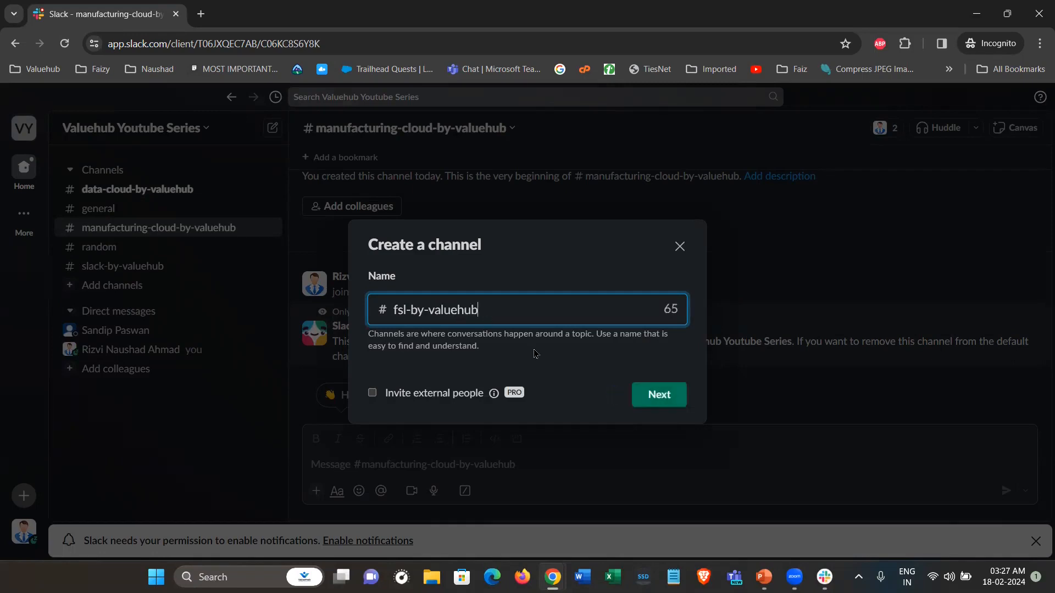
click(666, 400)
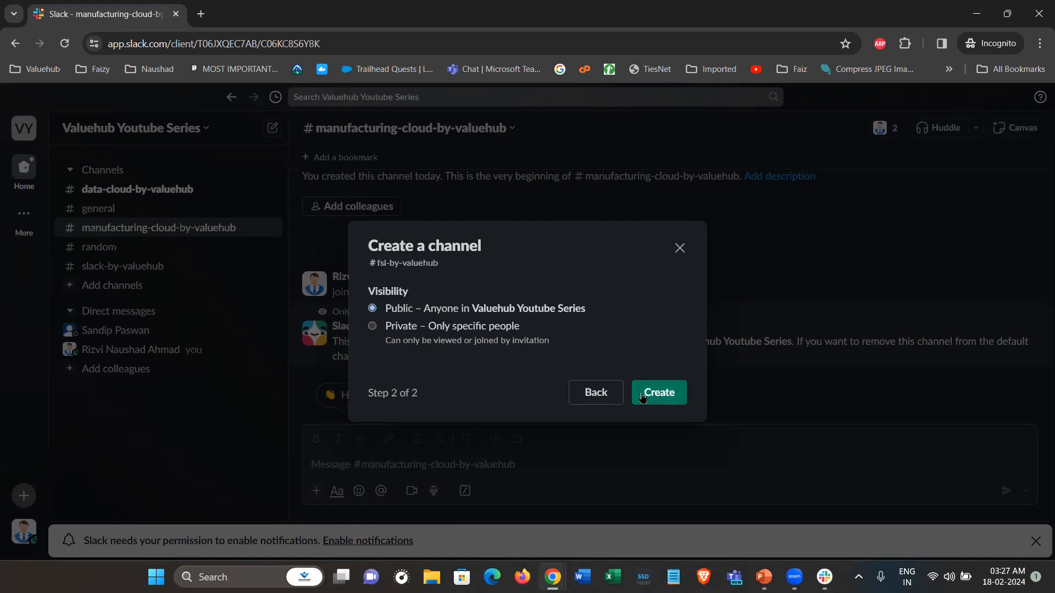
click(643, 396)
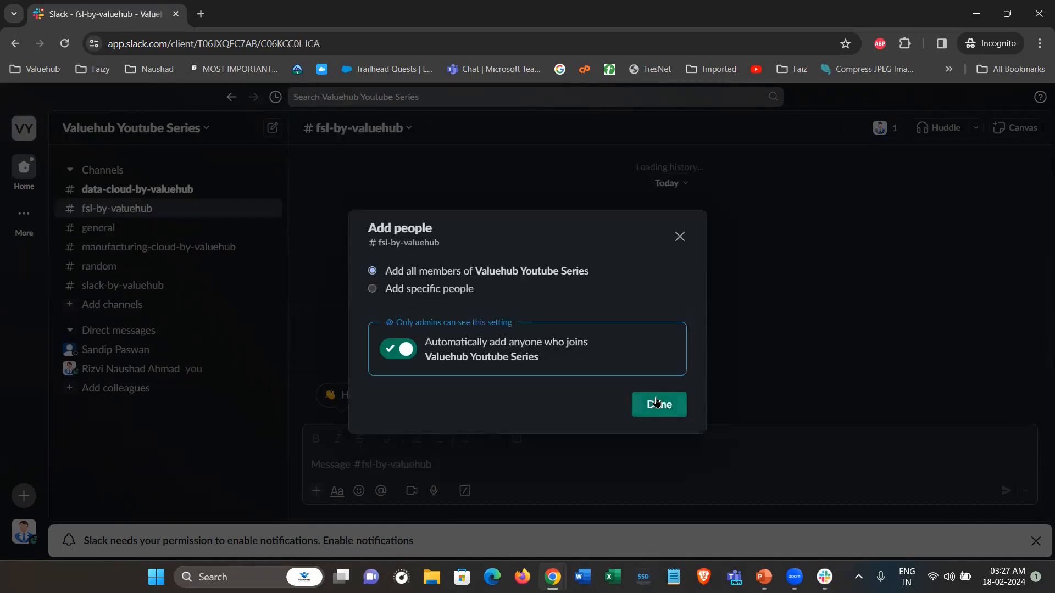
click(656, 403)
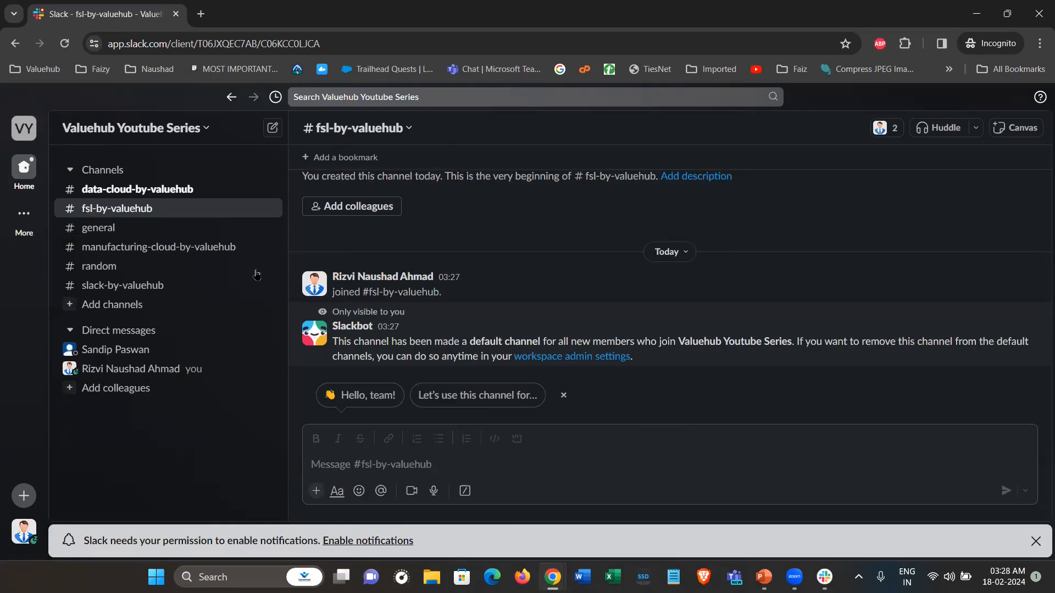
Start a new channel named loyalty-management-by-valuehub from the Channels header menu
click(126, 172)
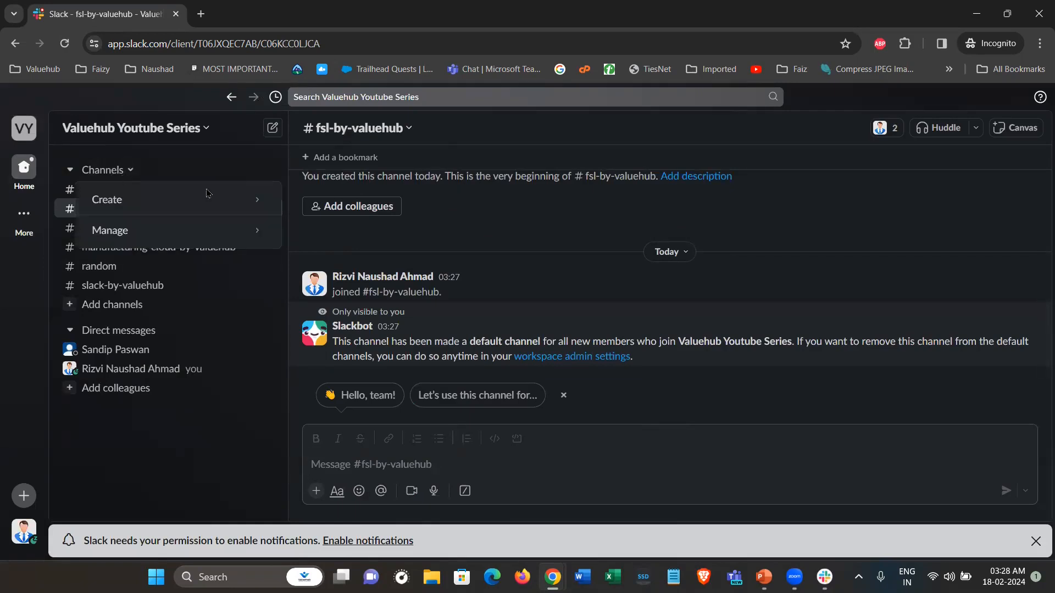
mouse_move(255, 200)
click(324, 198)
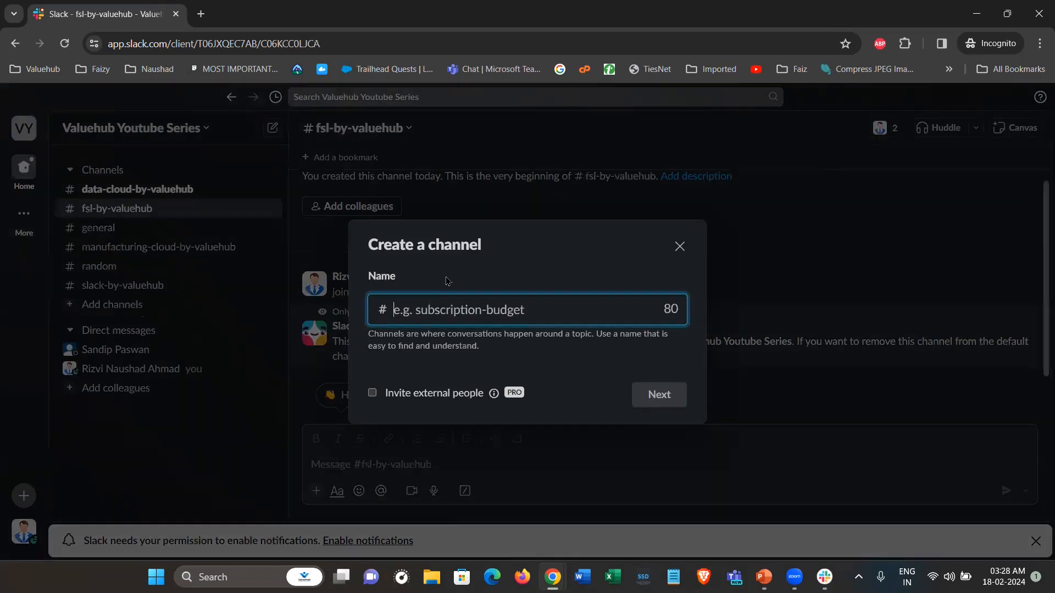
text(loyaltym)
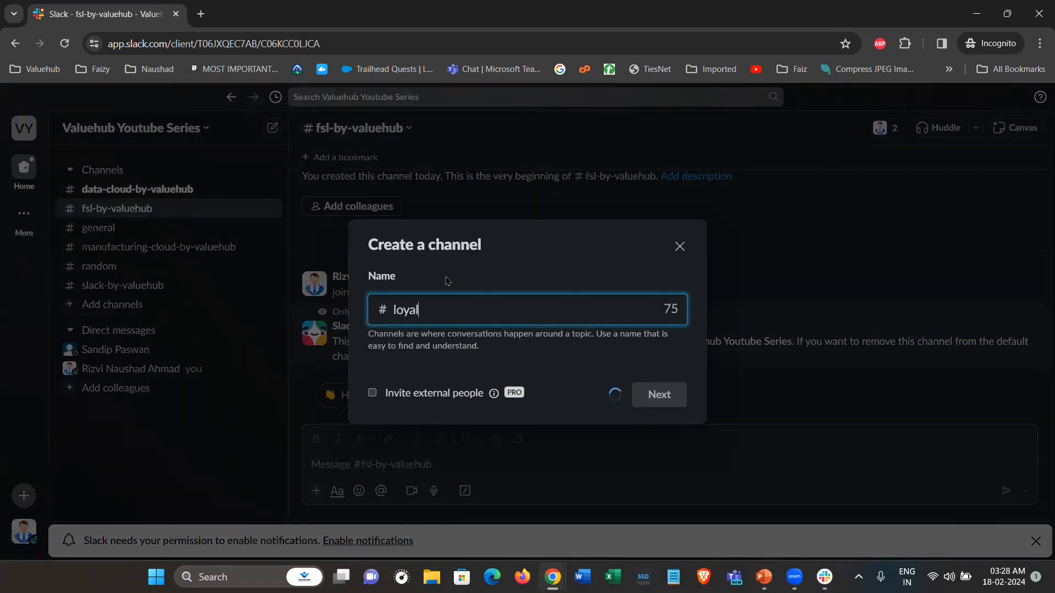
key(BackSpace)
key(BackSpace)
key(BackSpace)
text(ty-manageme)
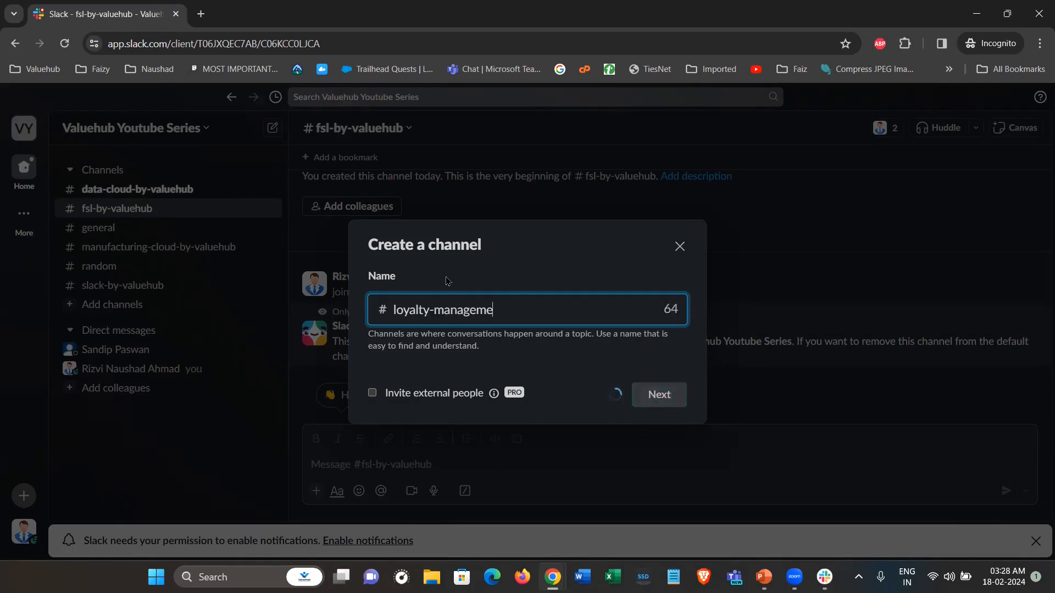
text(nt-by-valuehub)
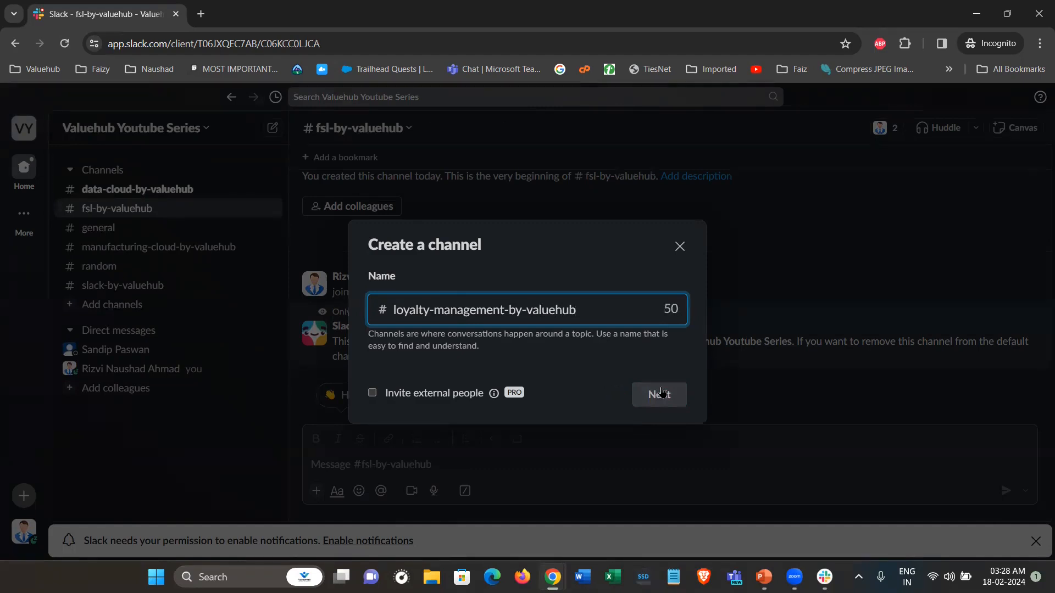
Create it as a public channel with all members added, then switch to the Slack desktop app
click(666, 395)
click(666, 394)
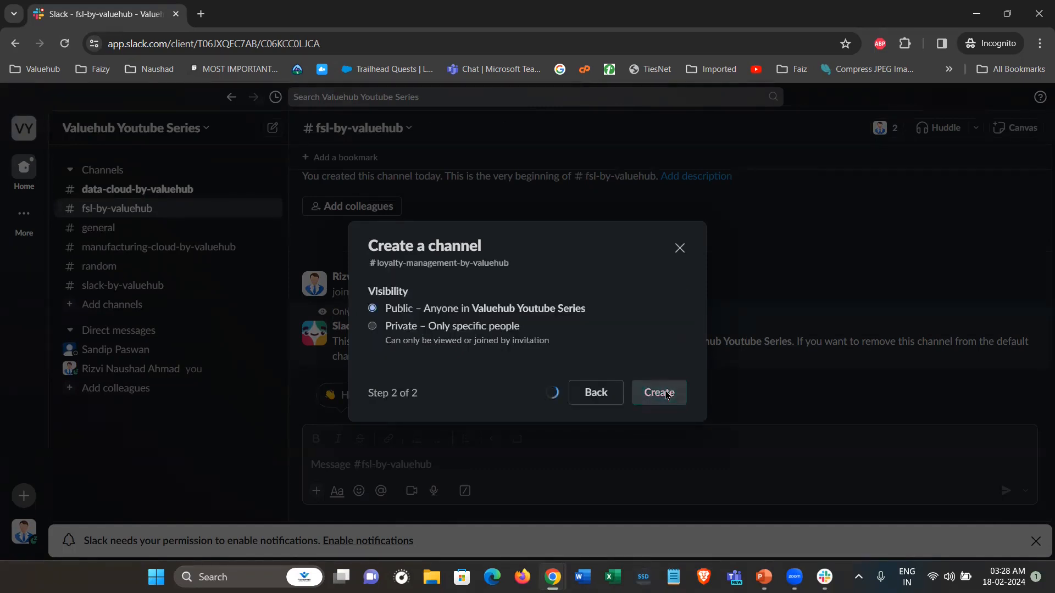
click(669, 405)
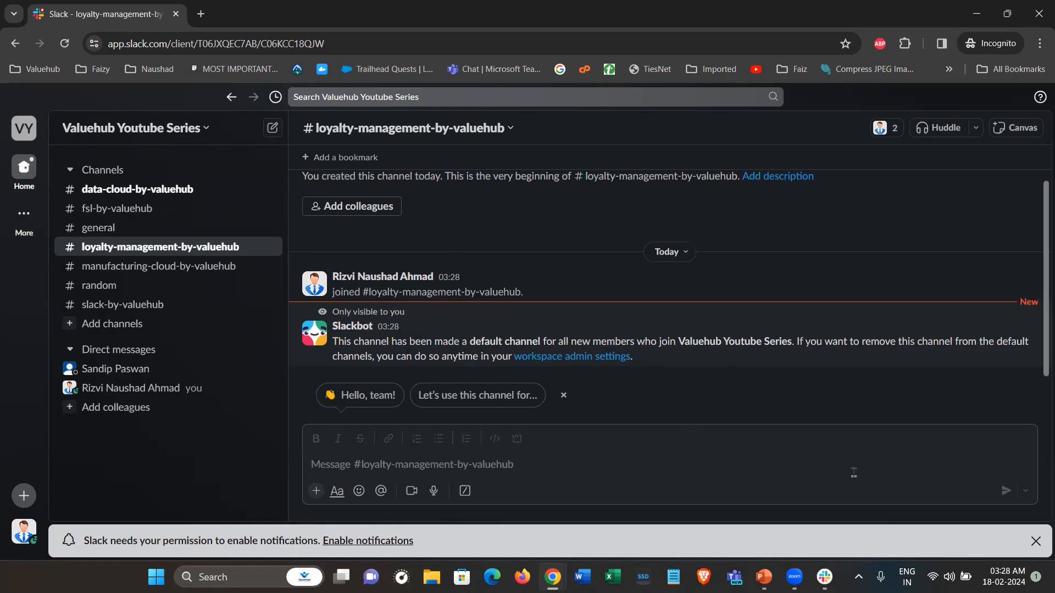
click(824, 577)
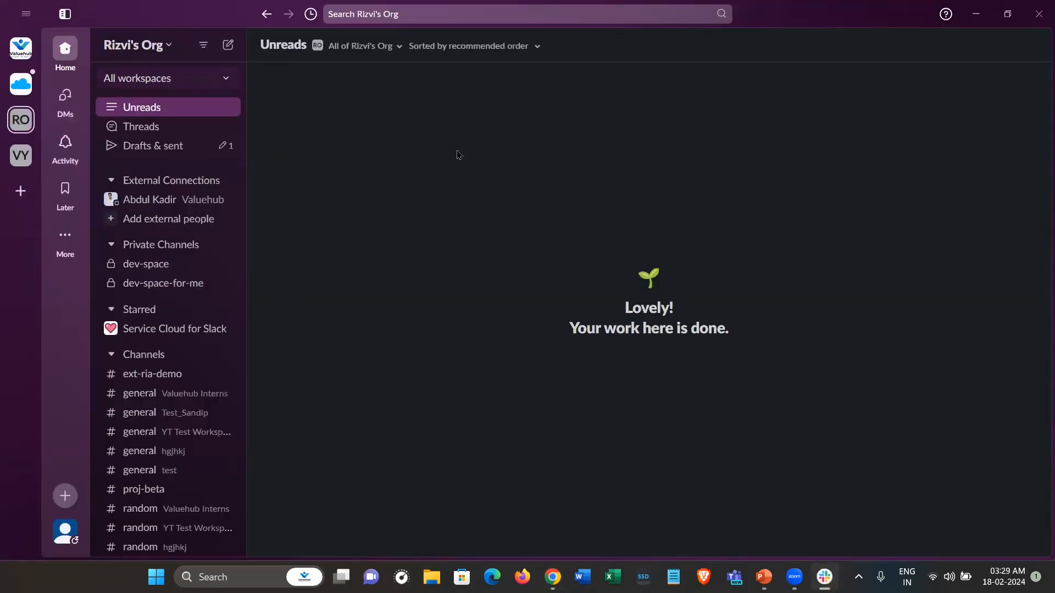
Open the organization's settings via the org menu's Tools & settings
click(172, 45)
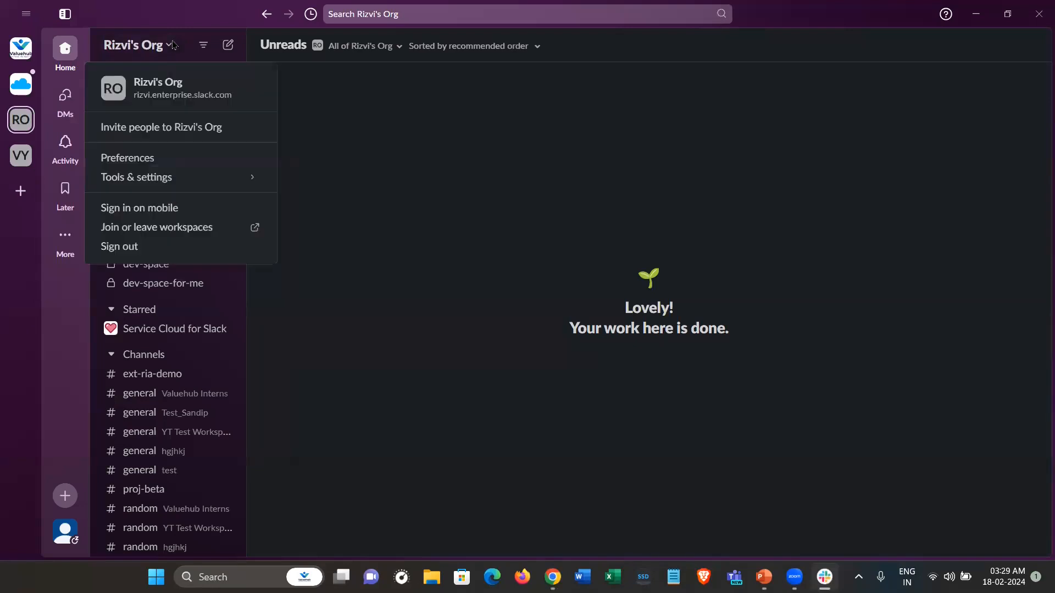
mouse_move(171, 183)
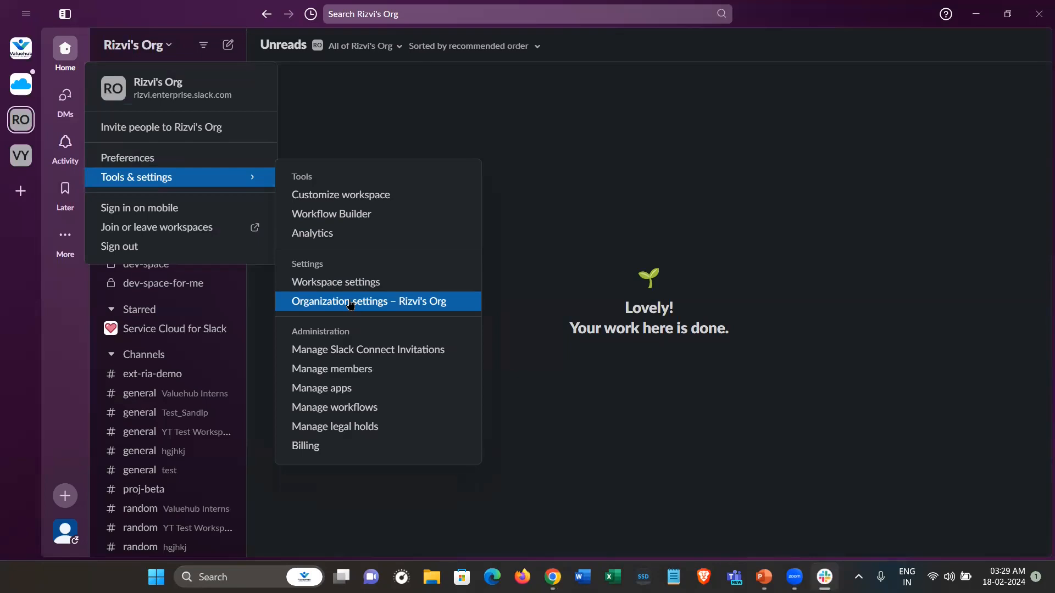
click(350, 303)
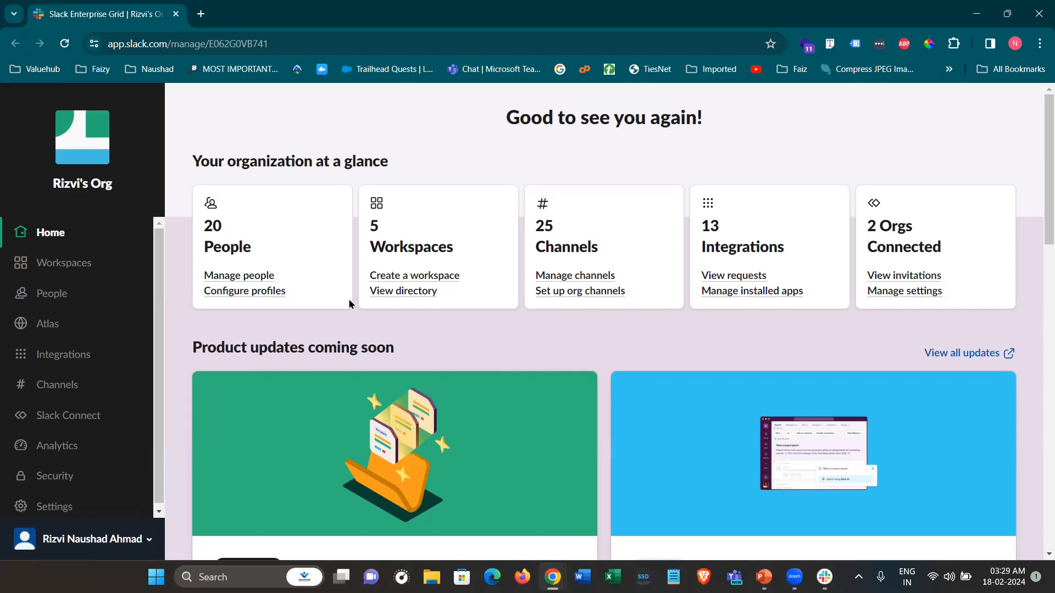
Load the Slack admin page in a new browser tab and close the duplicate tab
key(ctrl+t)
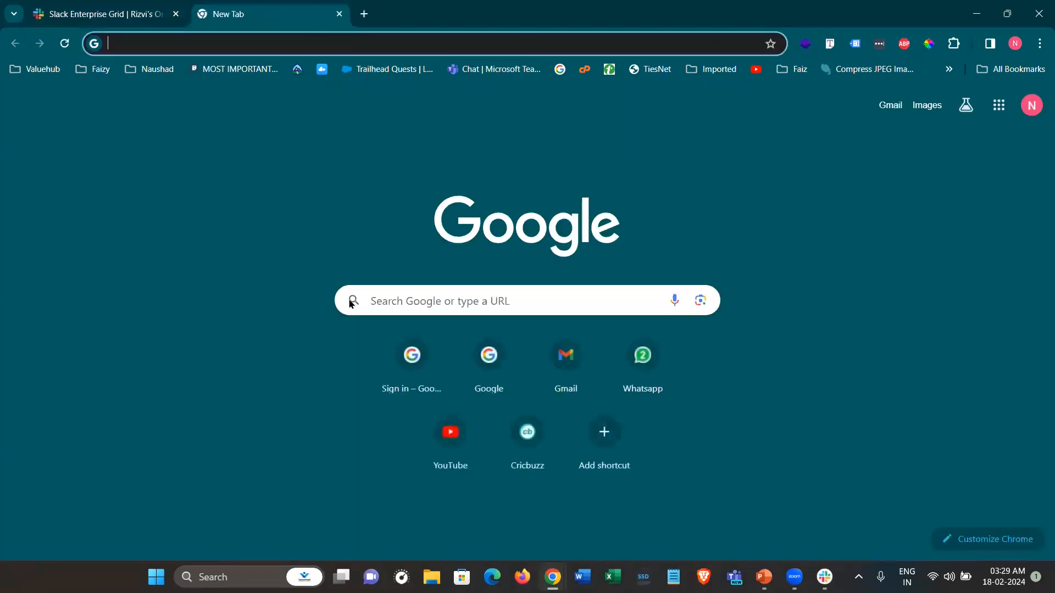
text(app)
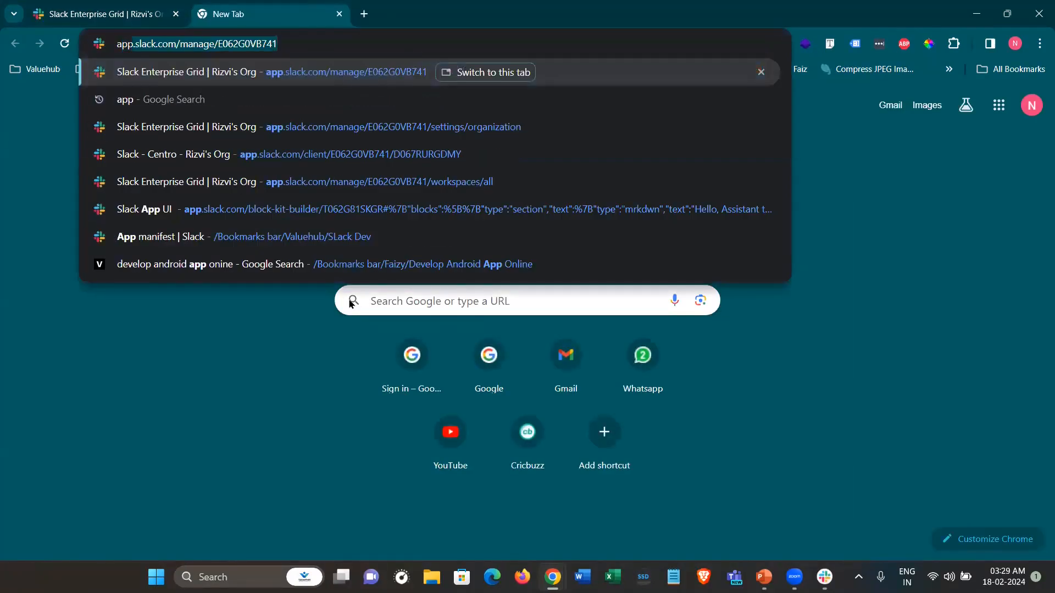
key(Return)
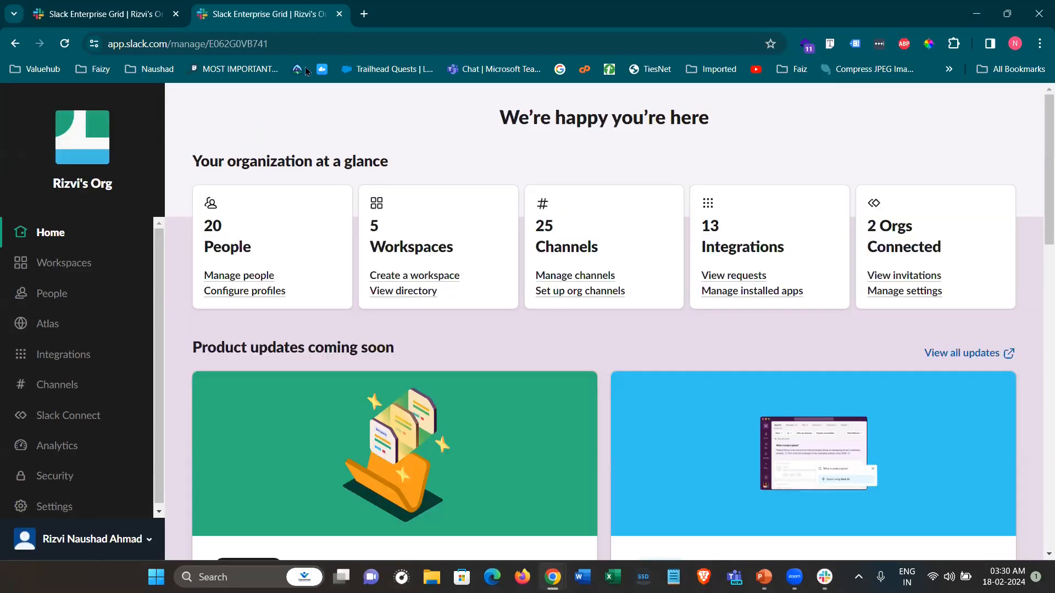
click(339, 14)
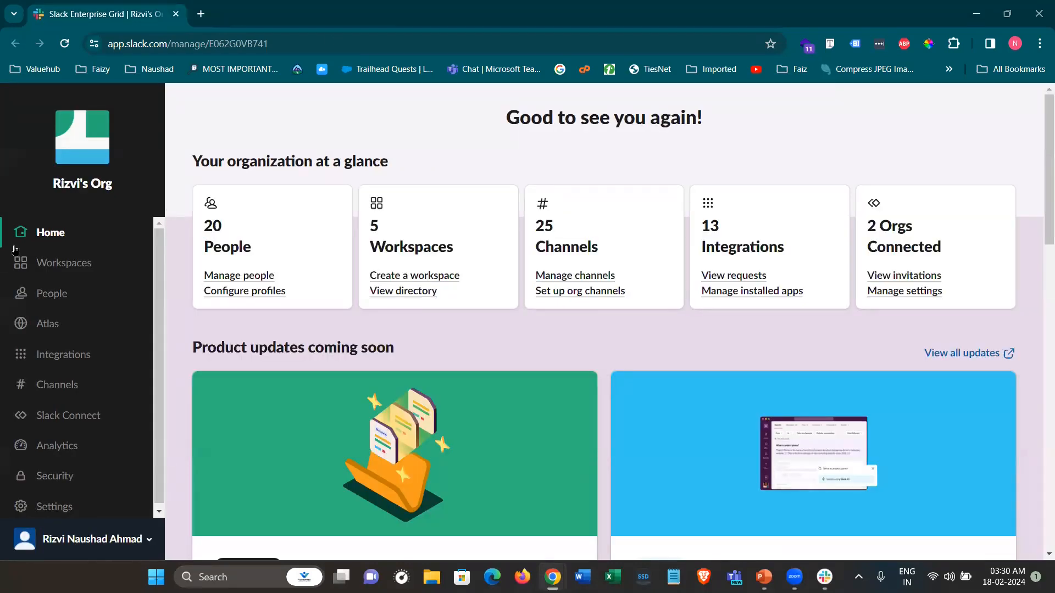
Go to the organization's Workspaces list and start a new workspace with Create Workspace
click(48, 265)
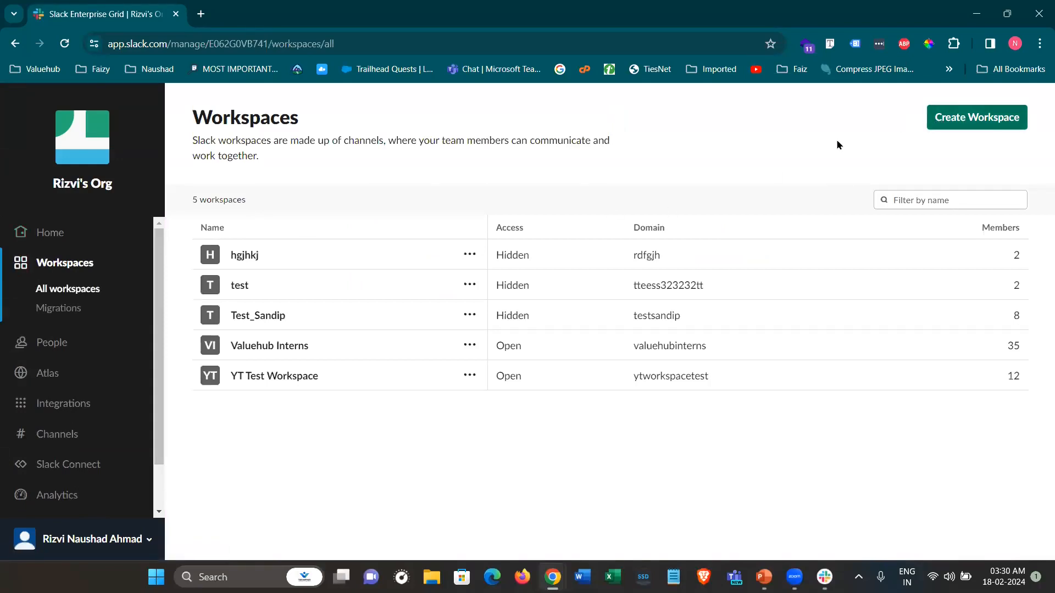
click(957, 128)
click(469, 239)
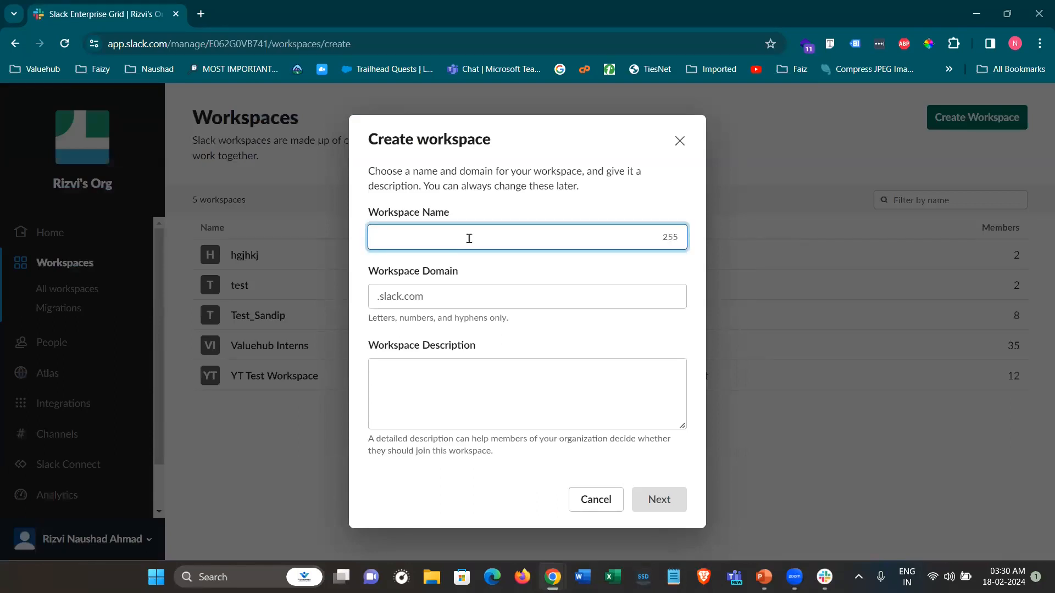
Enter workspace name 'valuehub youtube series', a domain, and a Salesforce and Slack training description
text(valuehub youtube series)
key(Tab)
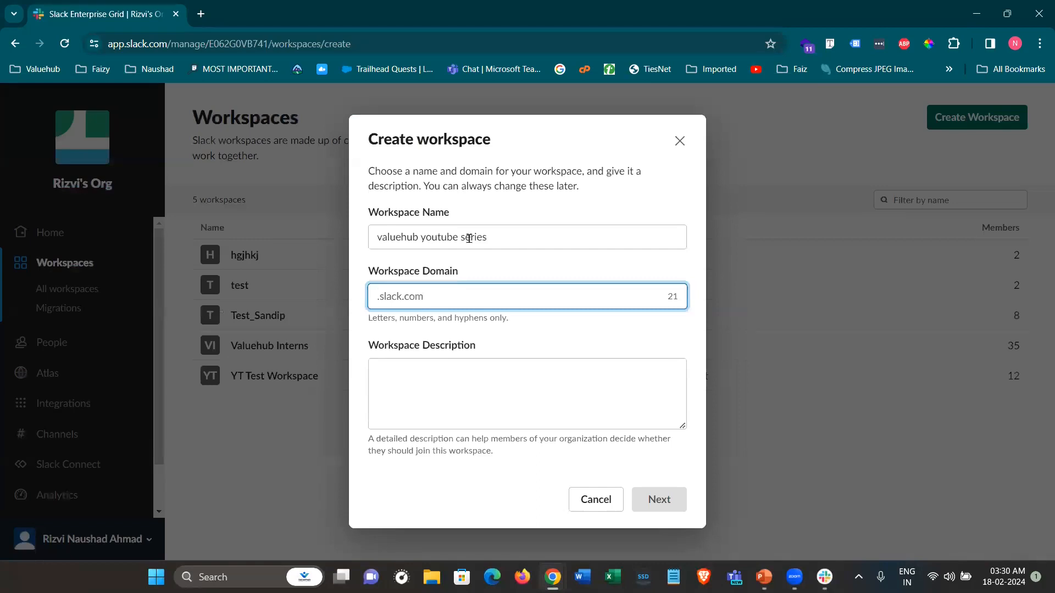
text(Valuhub)
key(Left)
text(e)
key(Right)
text(yt)
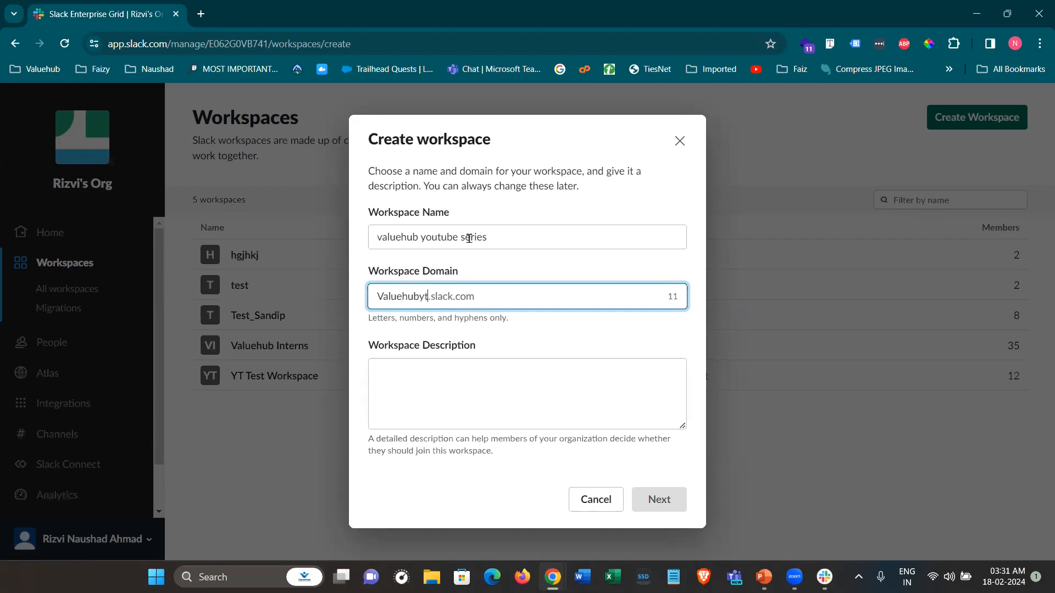
drag(476, 346, 372, 351)
click(389, 366)
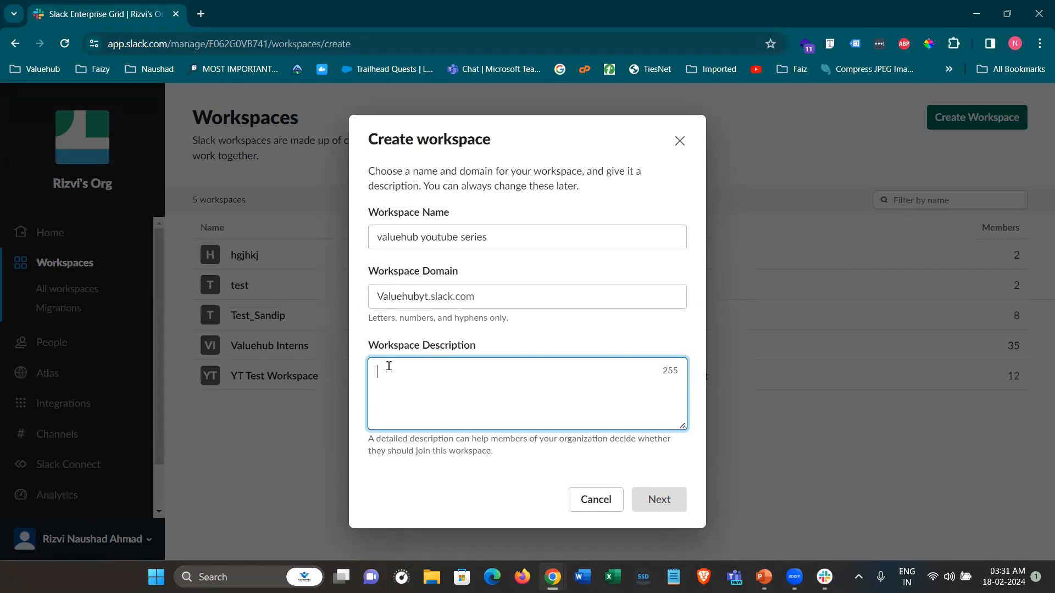
text(This workspace is created to produce various trainings related to Salesforce and Slack.)
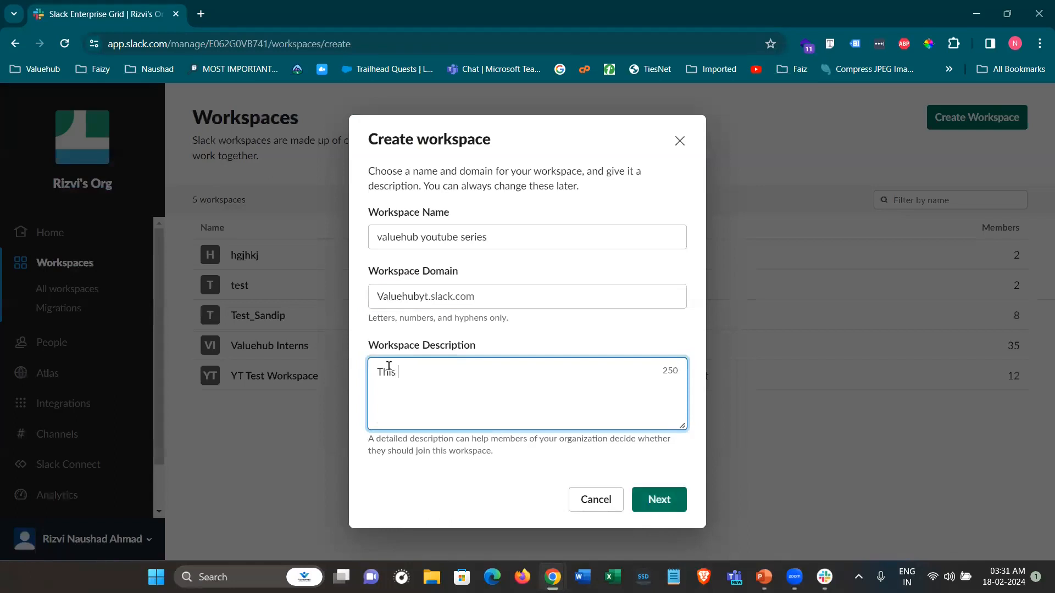
click(658, 497)
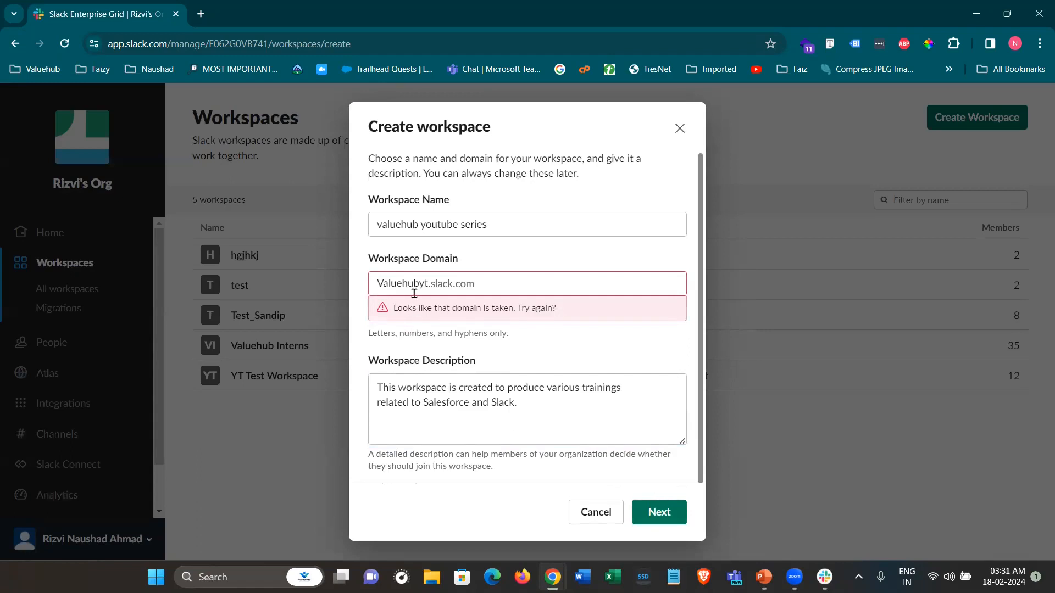
Replace the already-taken domain with ytvaluehub and continue to the access settings
double_click(421, 283)
text(ytvaluehub)
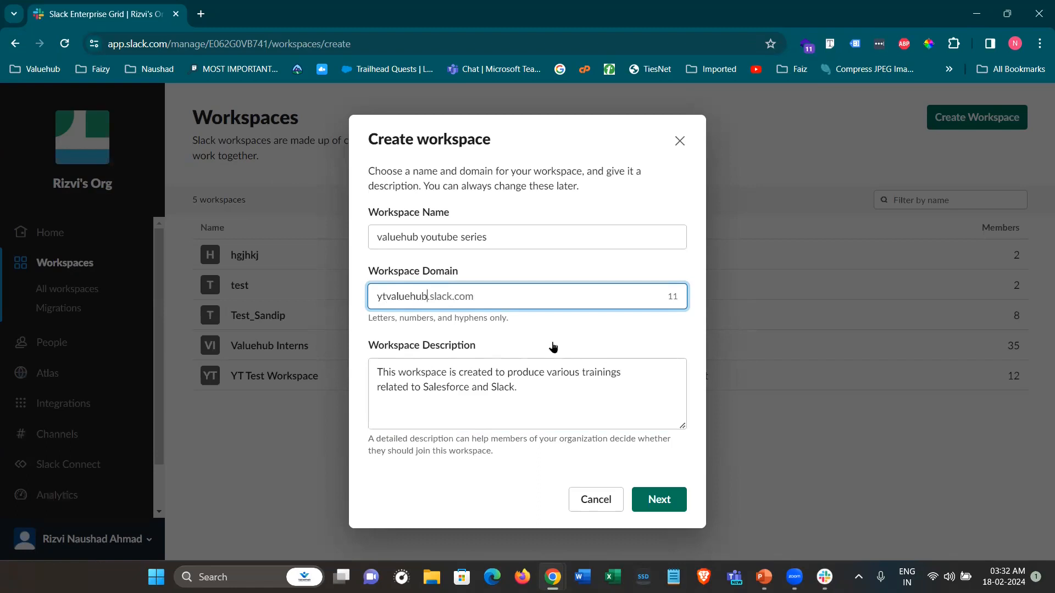
key(Tab)
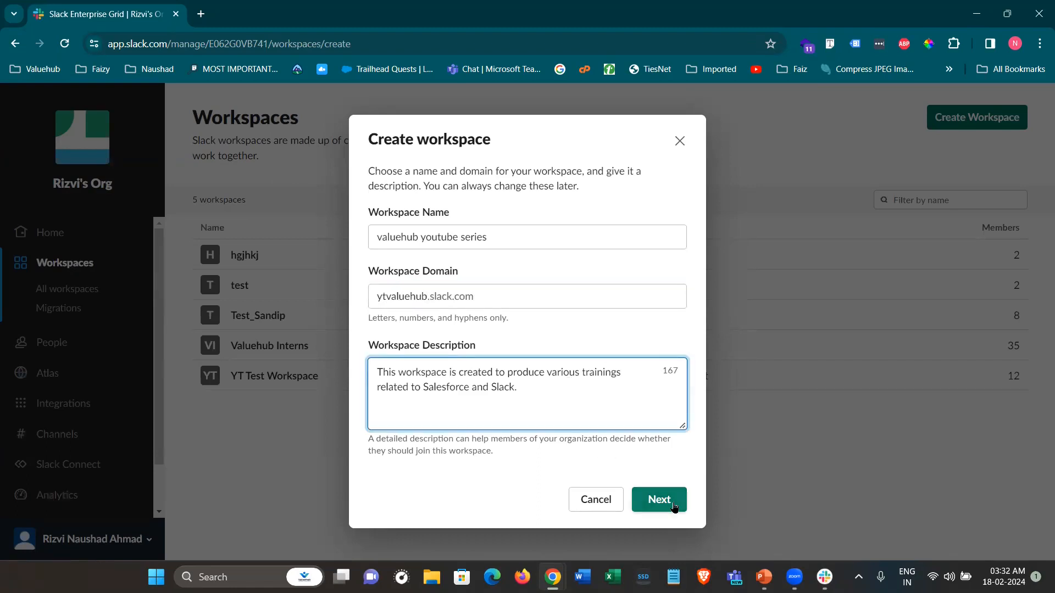
click(659, 502)
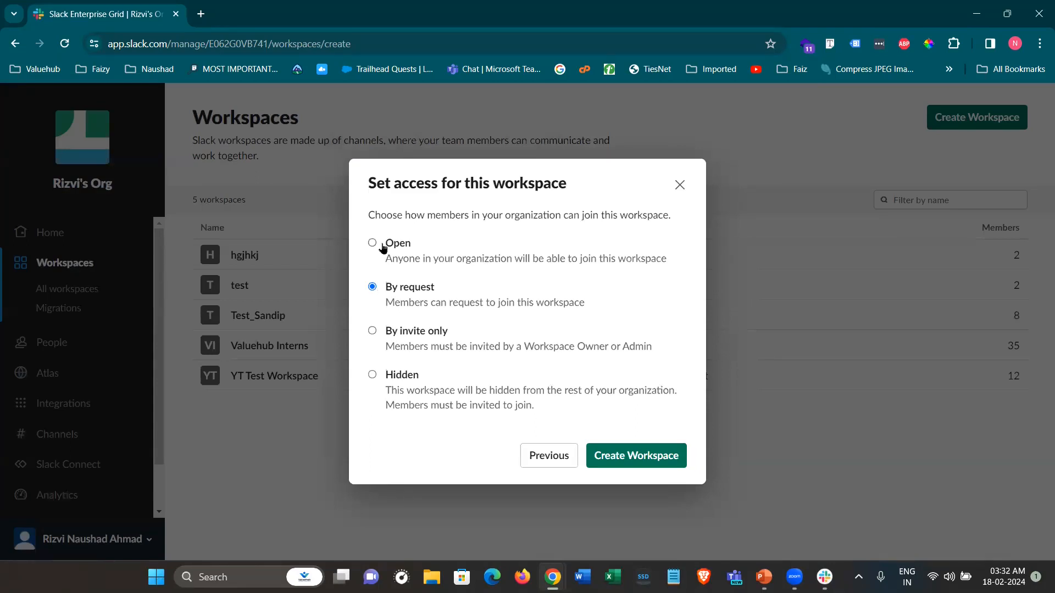
Compare the access options, then set access to Open and create the workspace
click(373, 244)
click(373, 288)
click(403, 338)
click(398, 377)
double_click(394, 244)
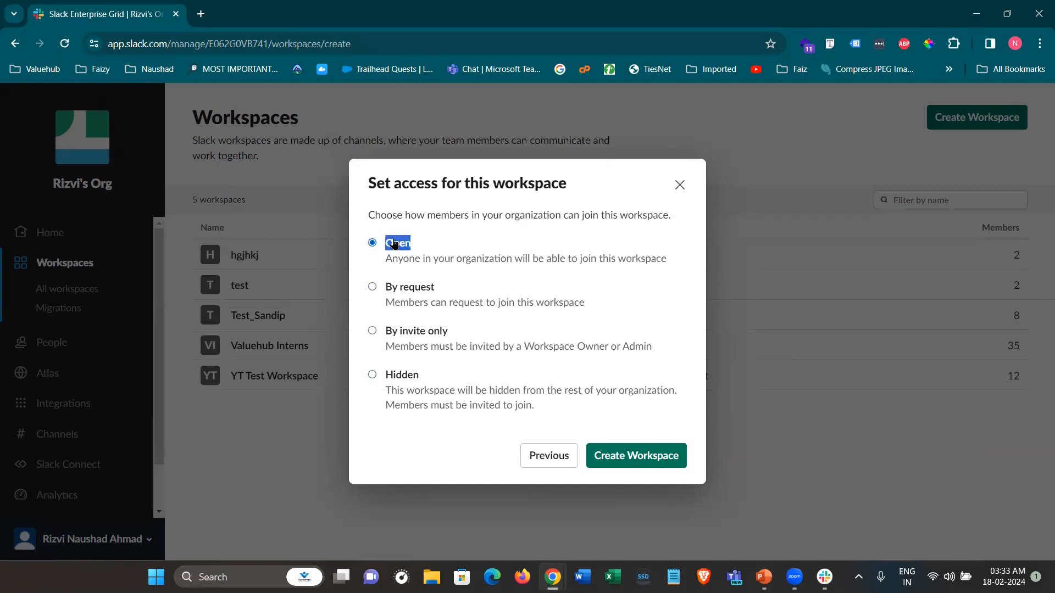
click(635, 464)
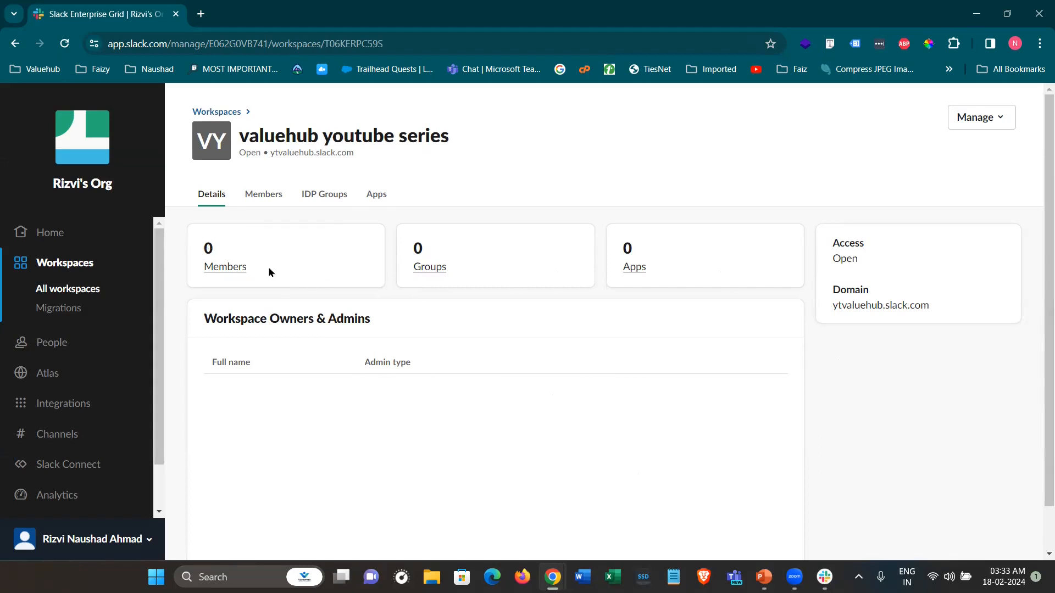
Reload the new workspace's details page and open it in the Slack client
key(F5)
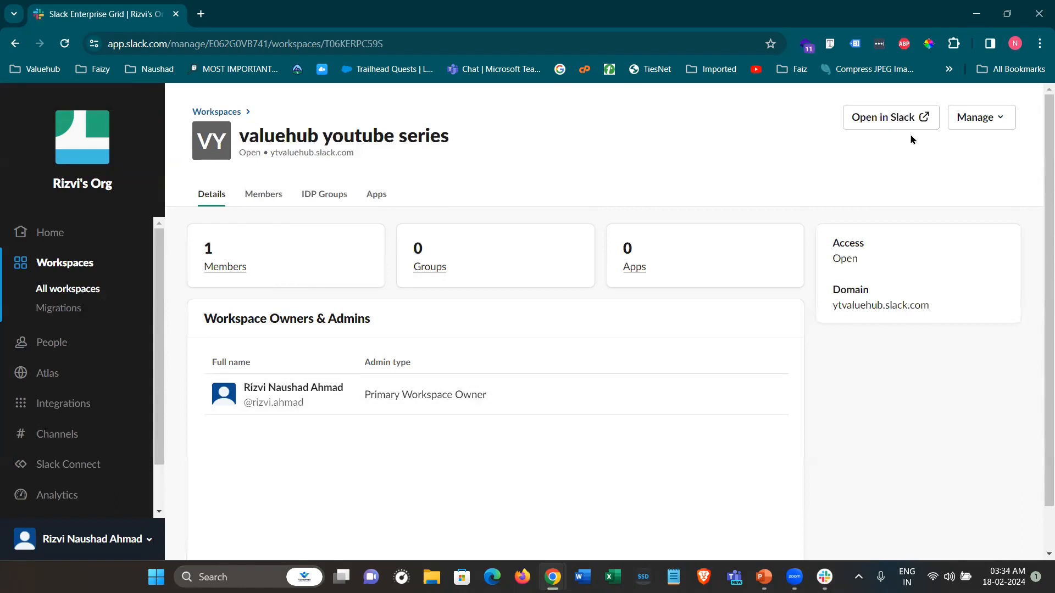
click(892, 119)
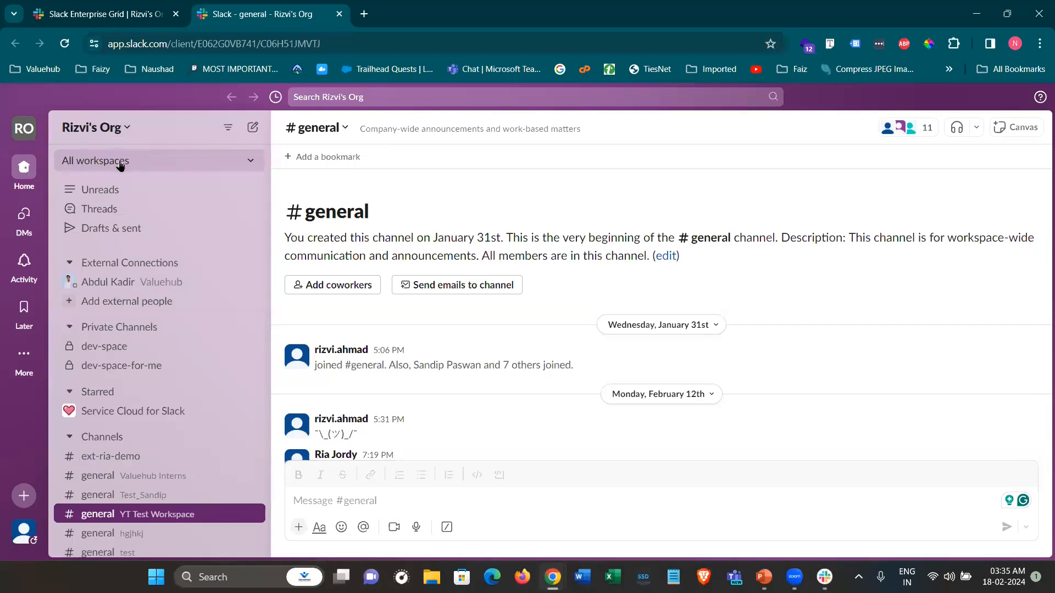
Filter to the valuehub youtube series workspace and open Workspace settings from the org menu
click(121, 165)
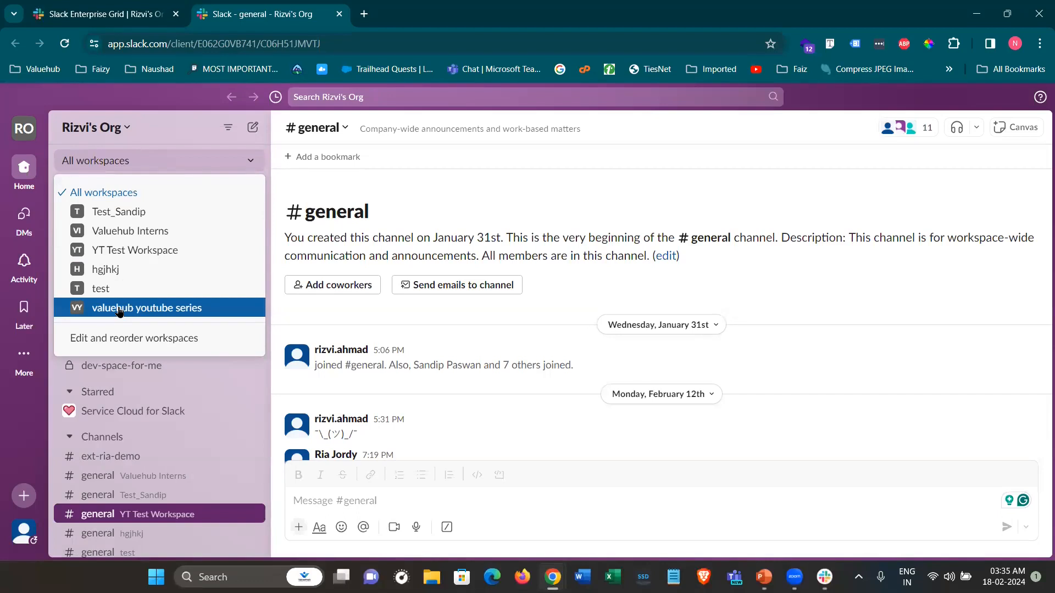
click(119, 309)
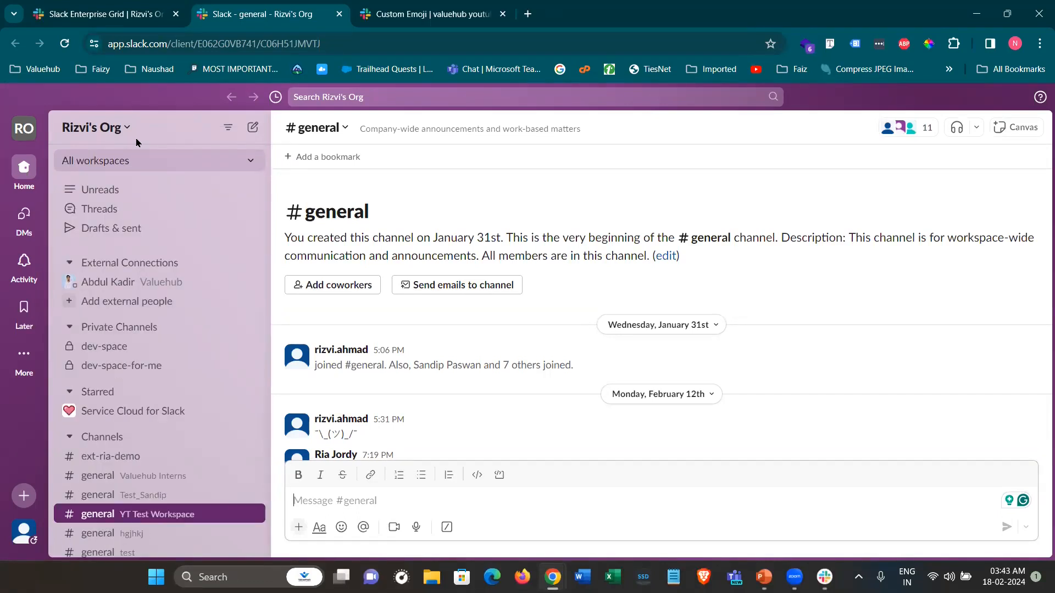
click(127, 128)
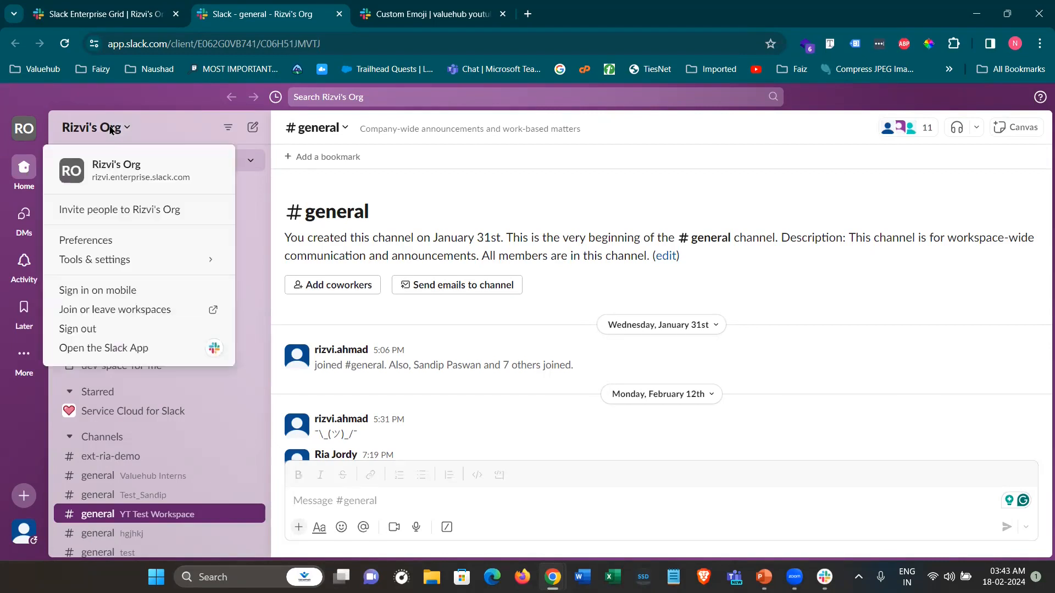
mouse_move(189, 259)
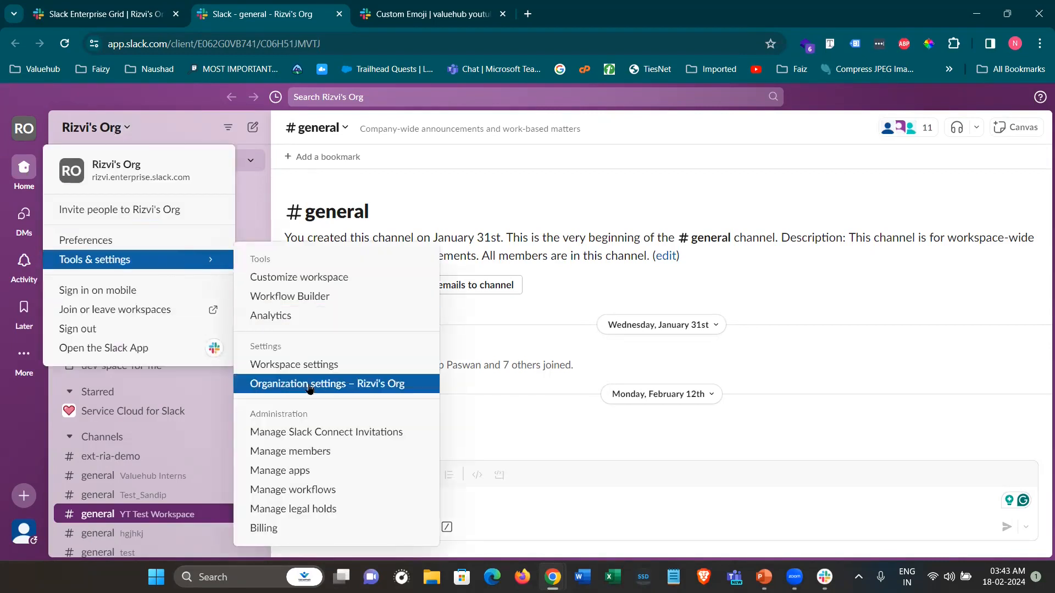
click(297, 363)
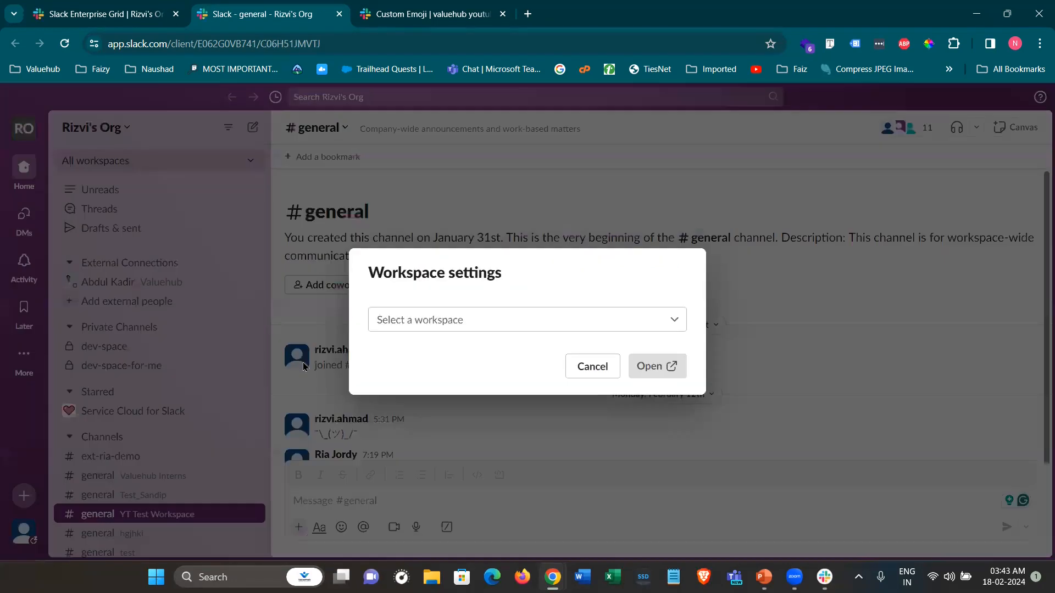
Choose valuehub youtube series, open its admin settings, and go to Customize
click(434, 322)
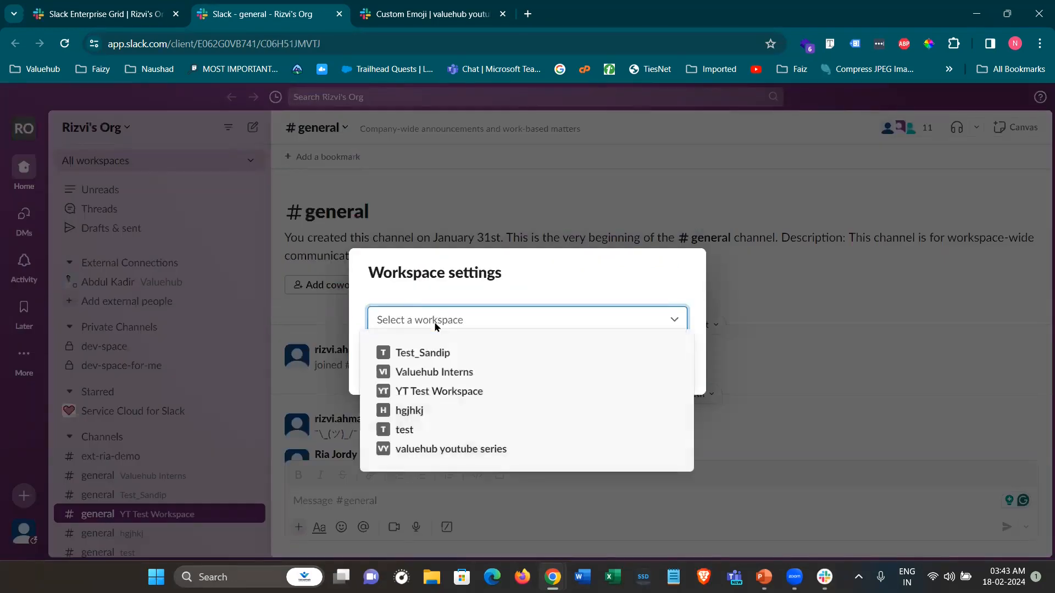
click(439, 452)
click(659, 367)
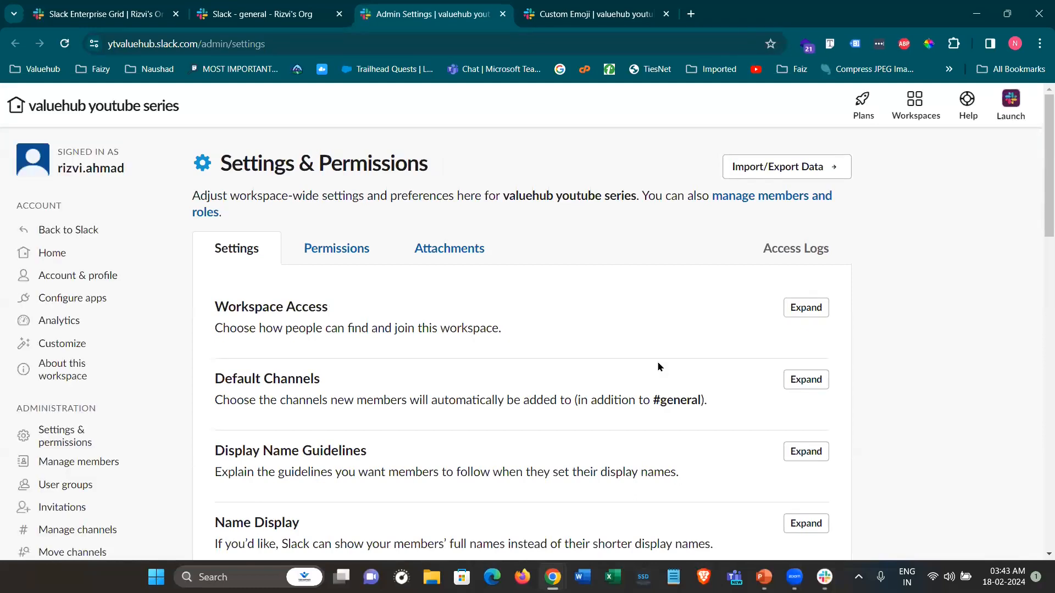
click(62, 344)
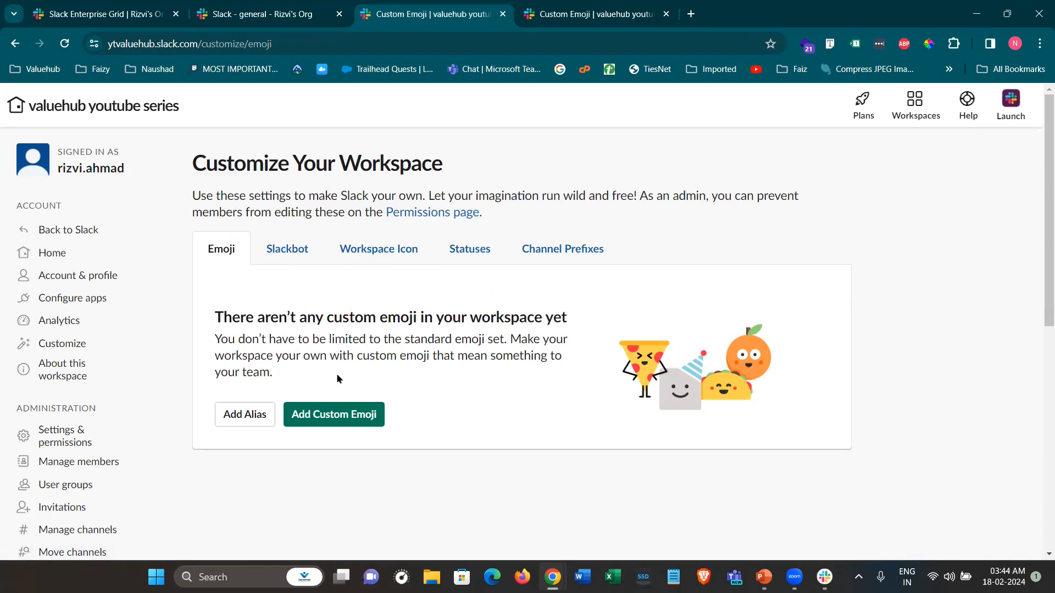
Add a custom emoji from Profile Photo.png, named with the owner's lowercase first name
click(354, 416)
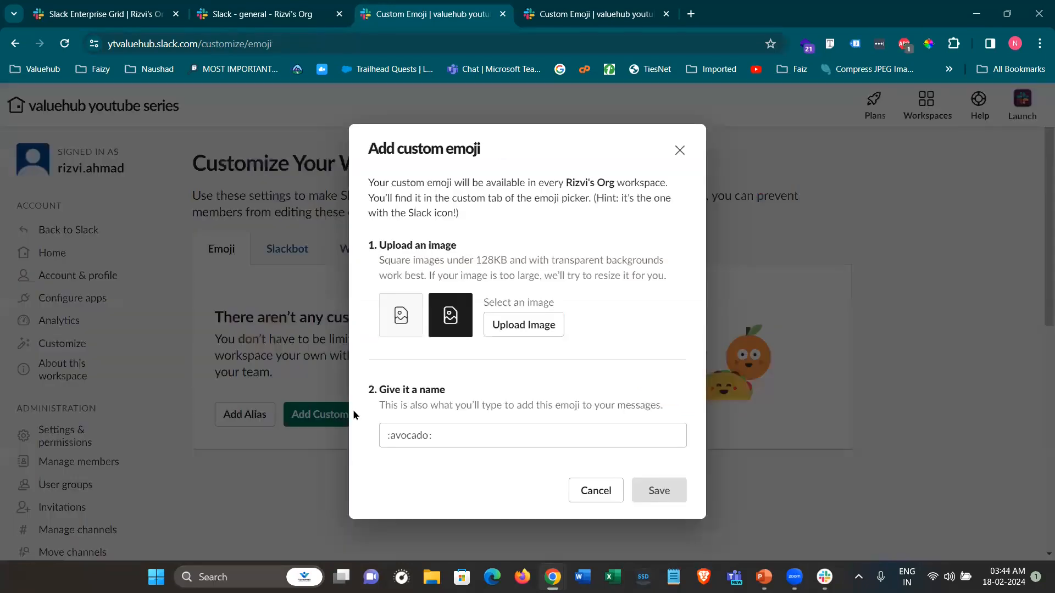
click(538, 329)
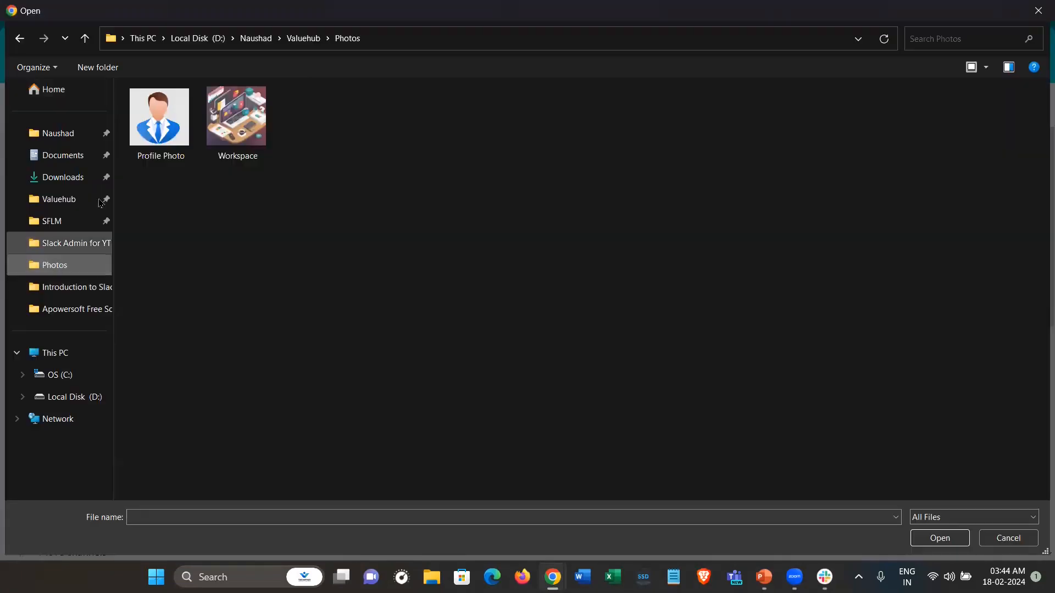
click(143, 130)
double_click(144, 129)
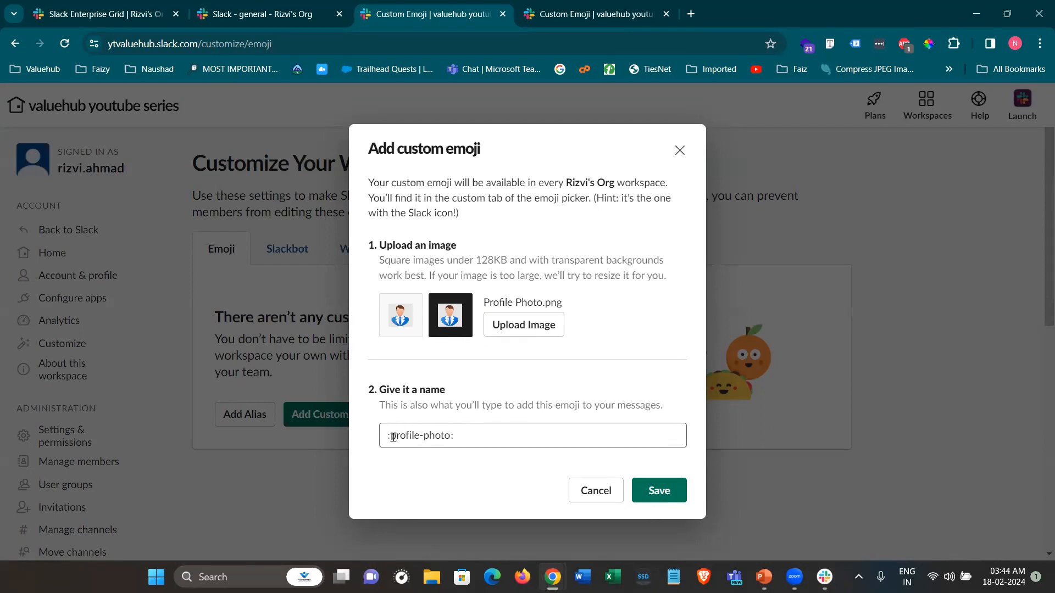
drag(392, 437, 451, 437)
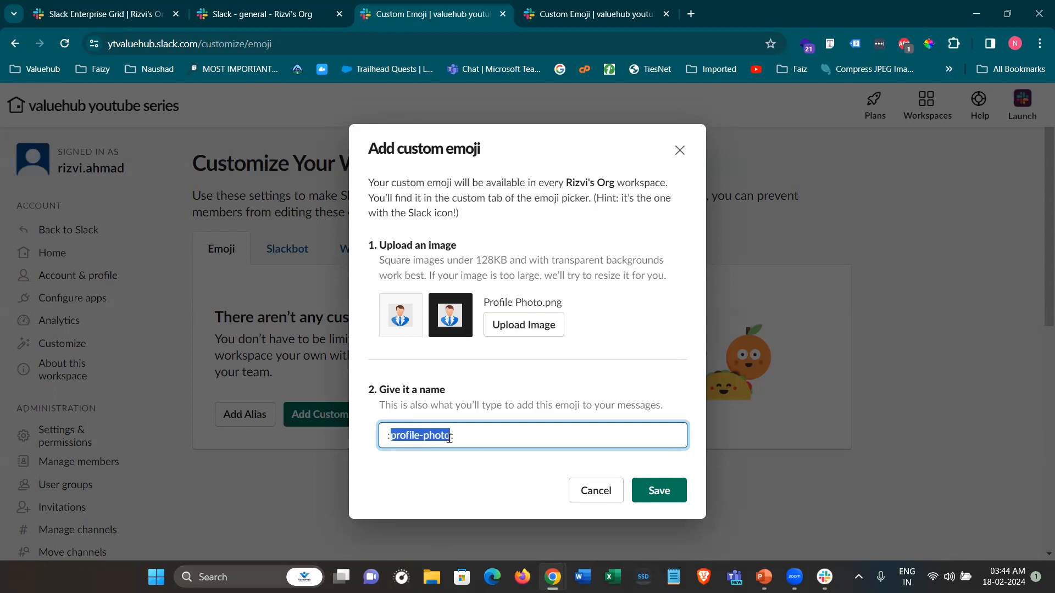
text(Rizvi:)
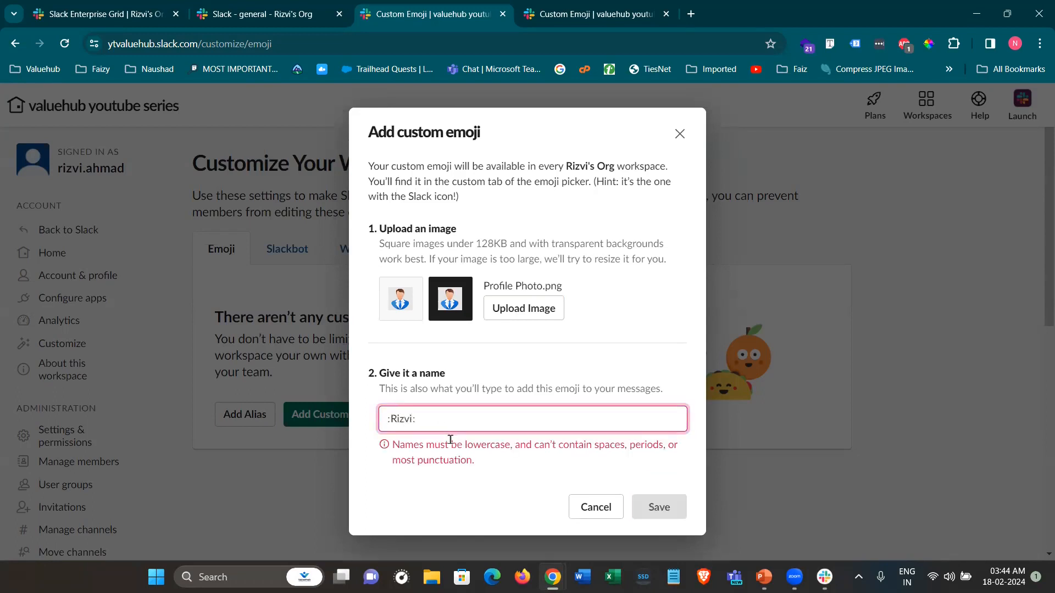
key(ctrl+z)
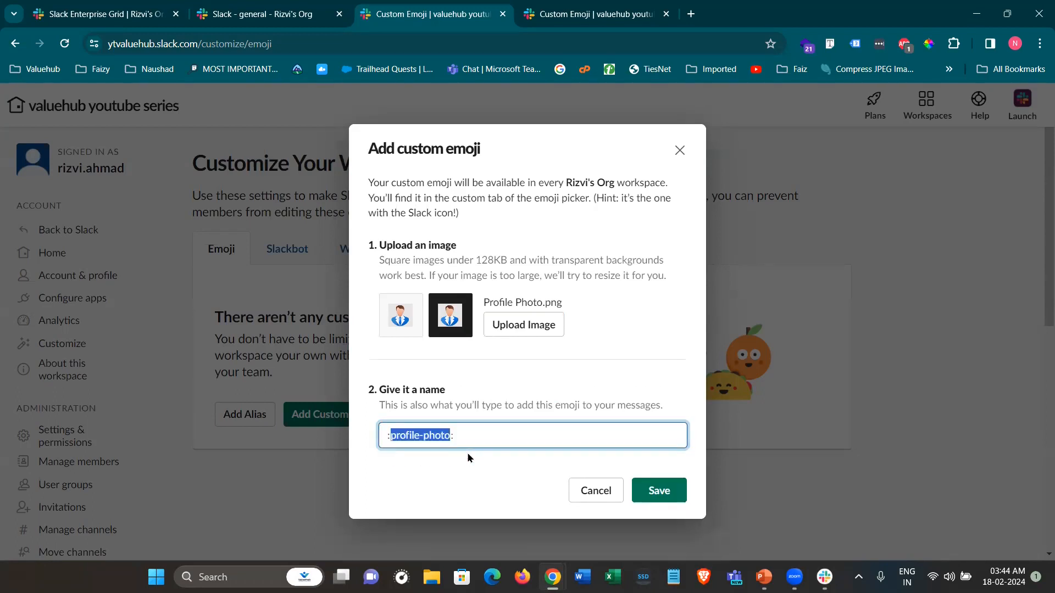
text(rizvi:)
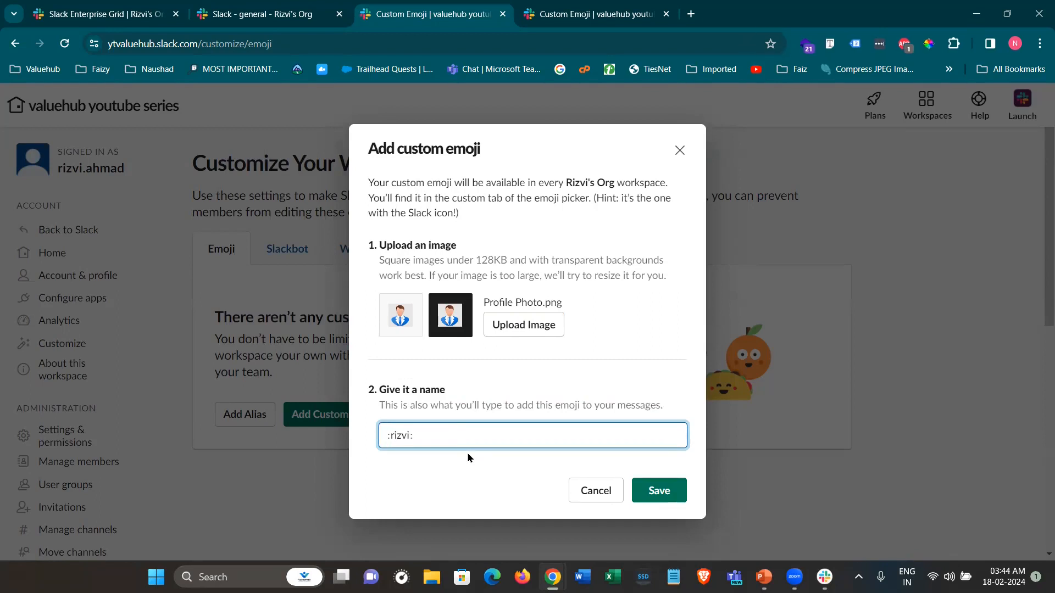
click(657, 494)
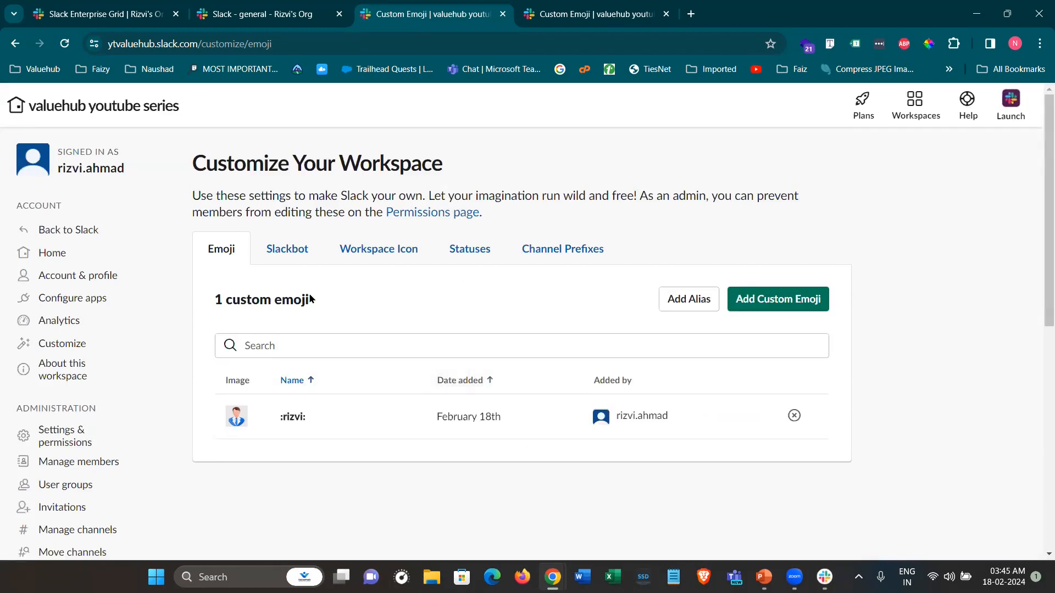
Highlight the 1 custom emoji count on the Customize page
drag(311, 299, 218, 299)
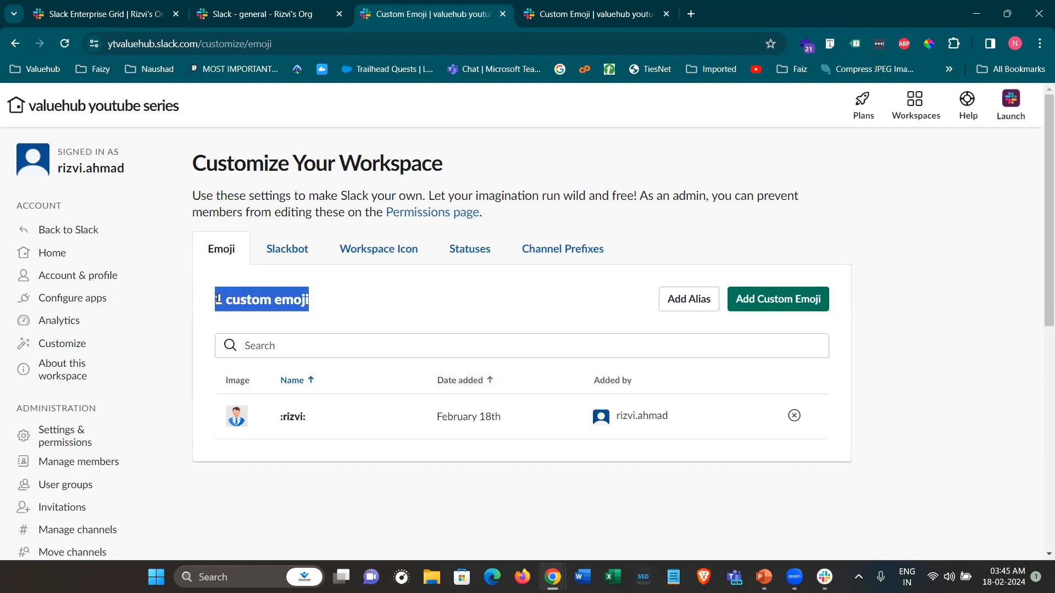
click(612, 302)
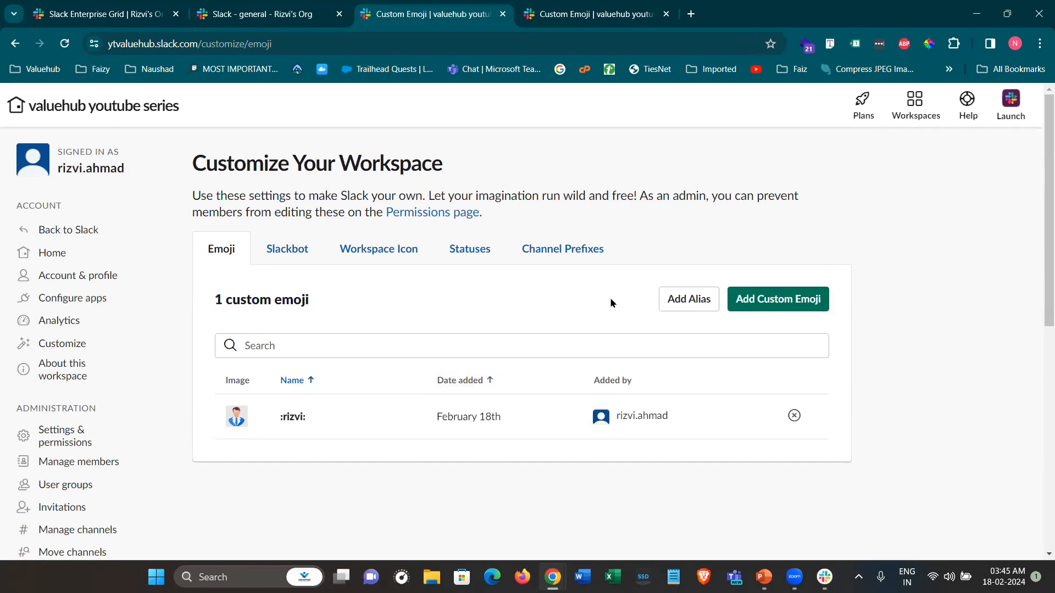
click(292, 253)
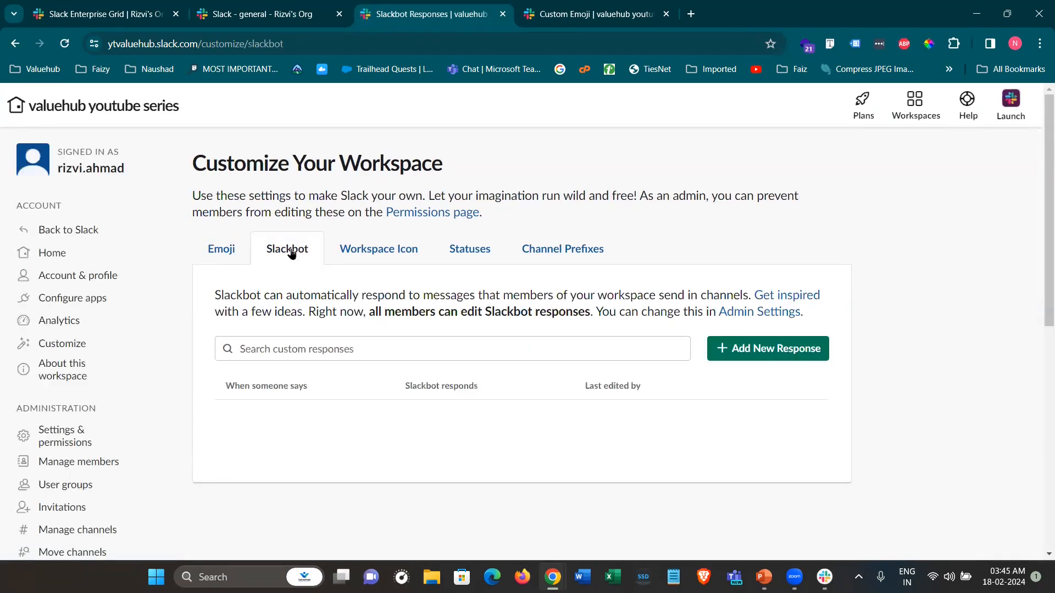
Save a Slackbot response replying 'Hey there! How are you doing?' to 'Hey'
click(723, 354)
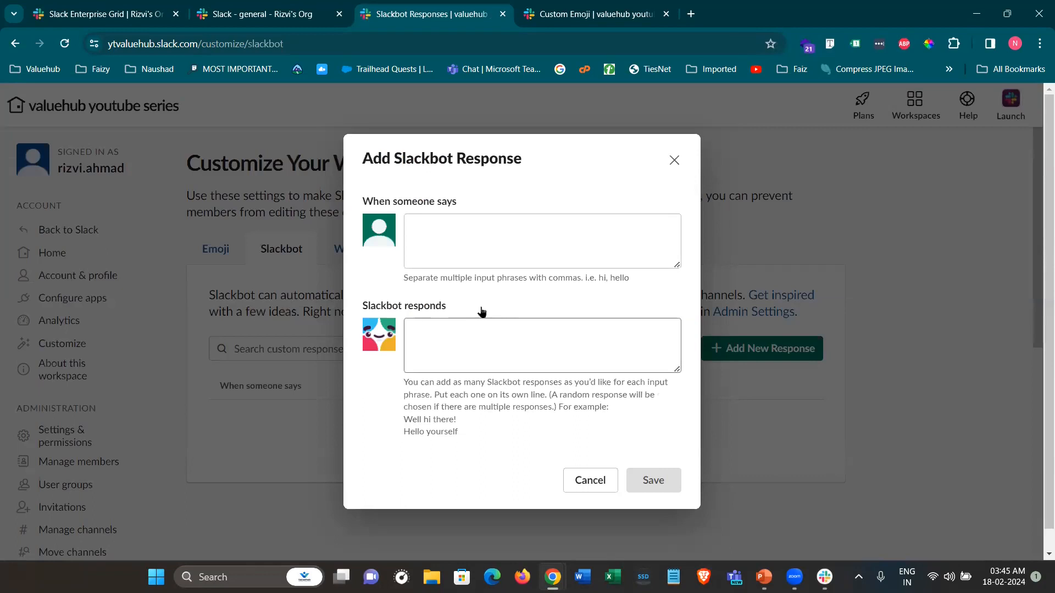
click(426, 239)
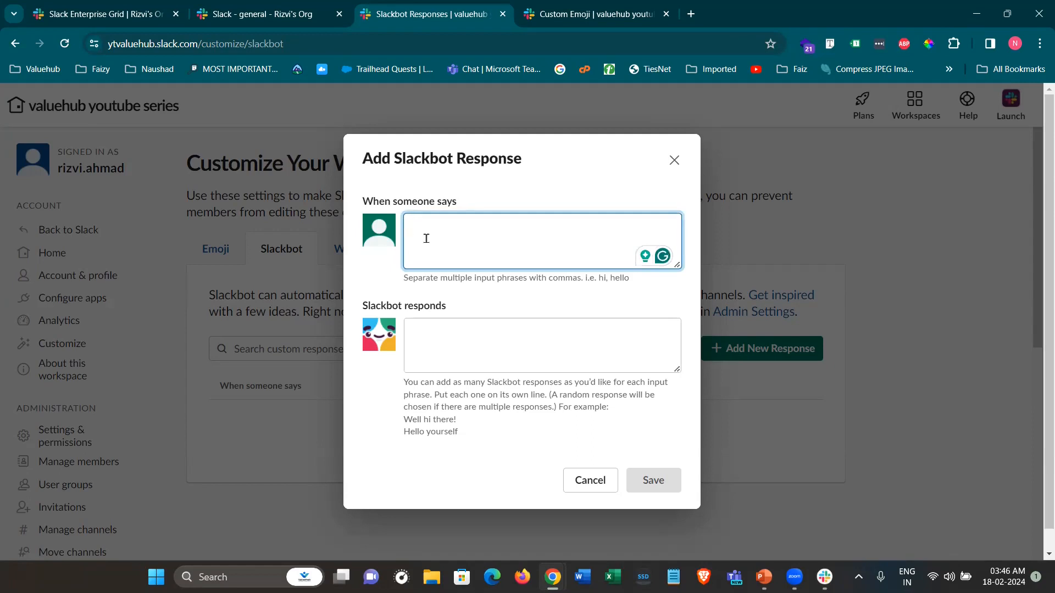
text(Hey)
click(456, 341)
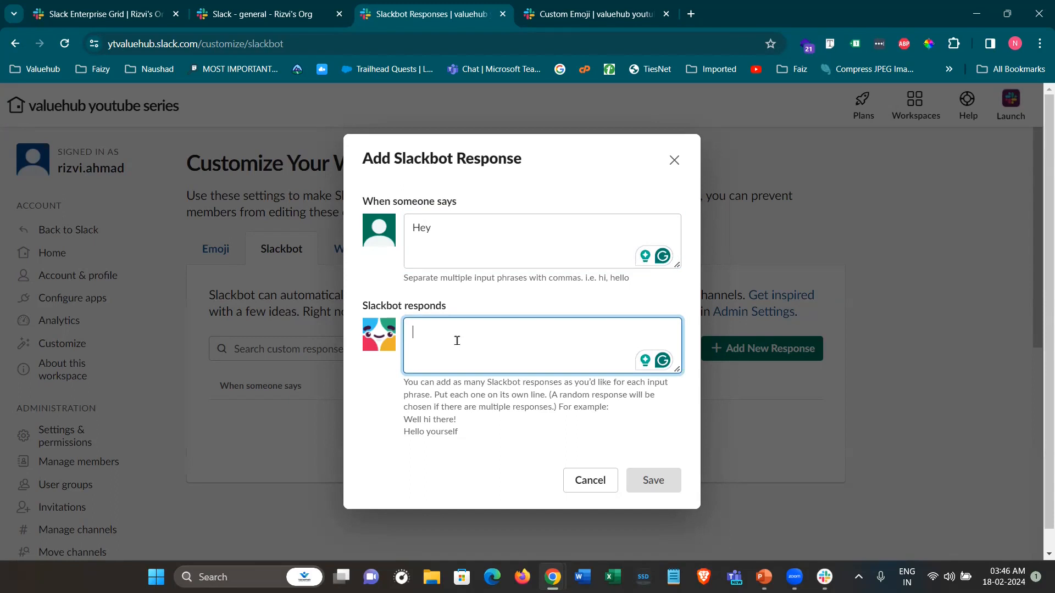
text(Hey there! How are you doing?)
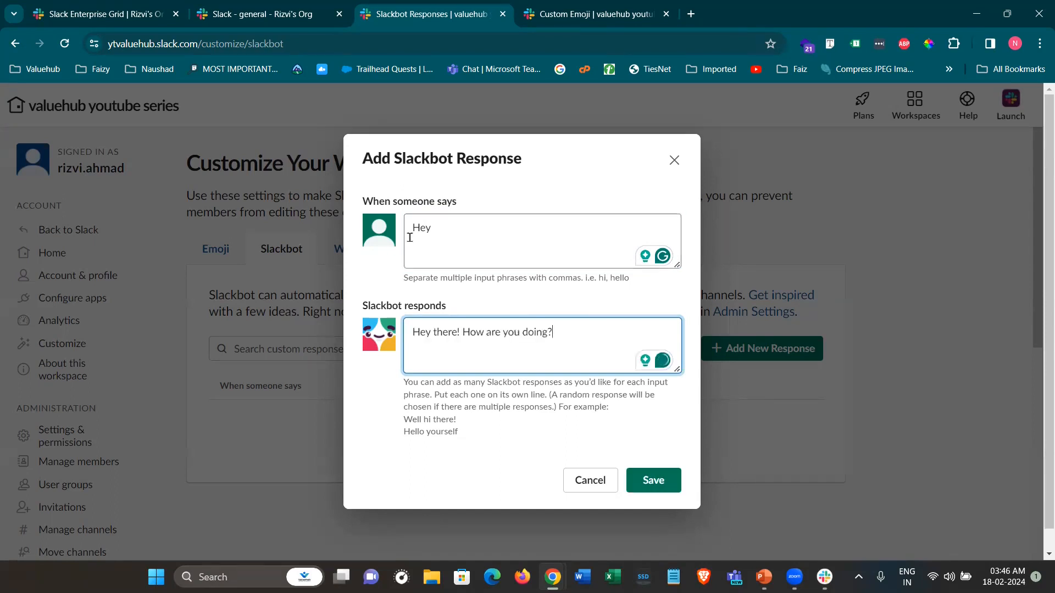
double_click(433, 231)
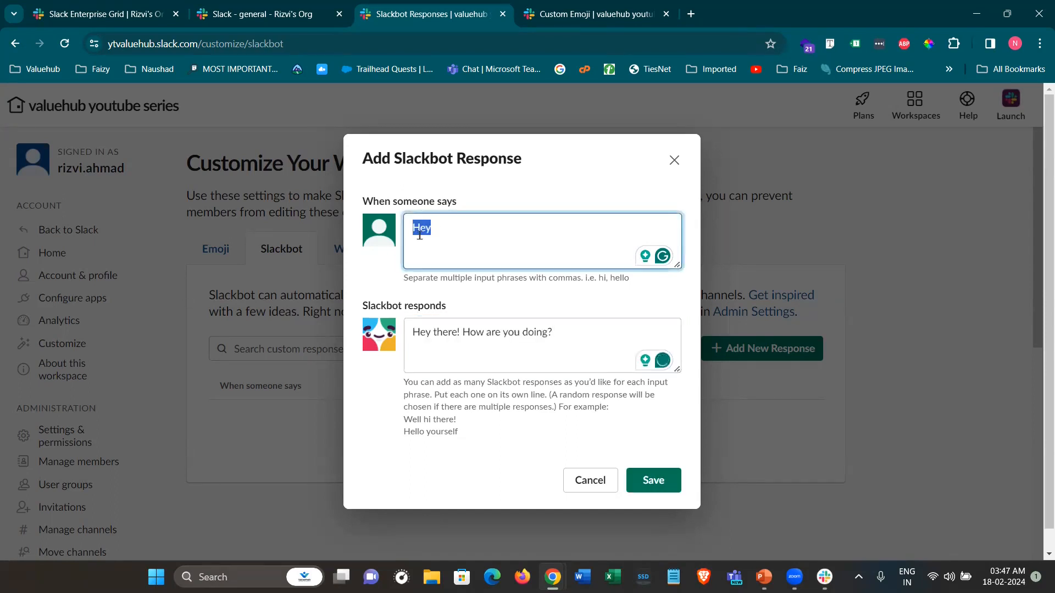
double_click(551, 332)
triple_click(551, 332)
click(519, 379)
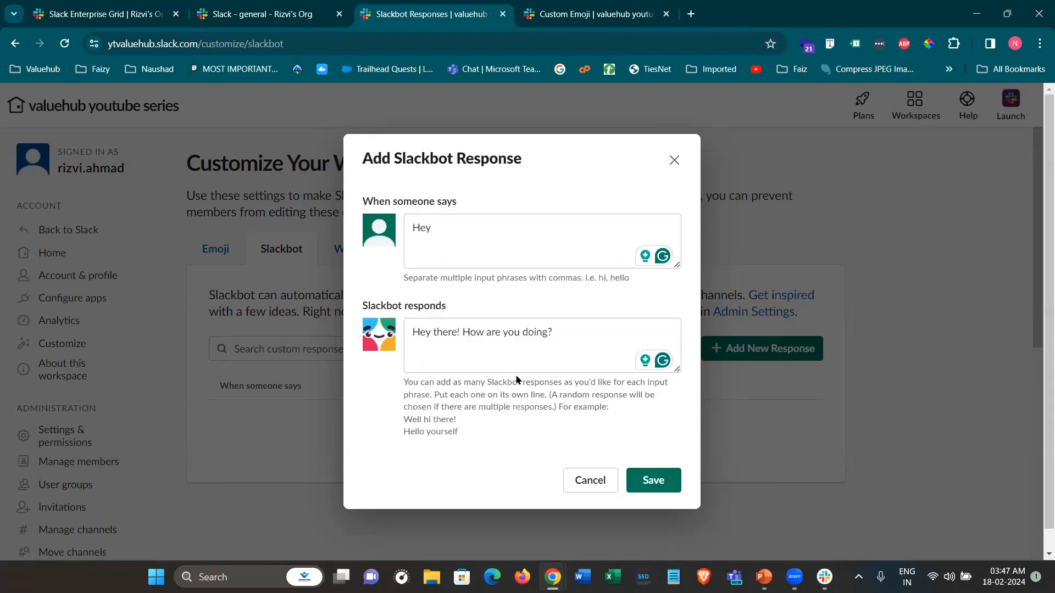
click(642, 474)
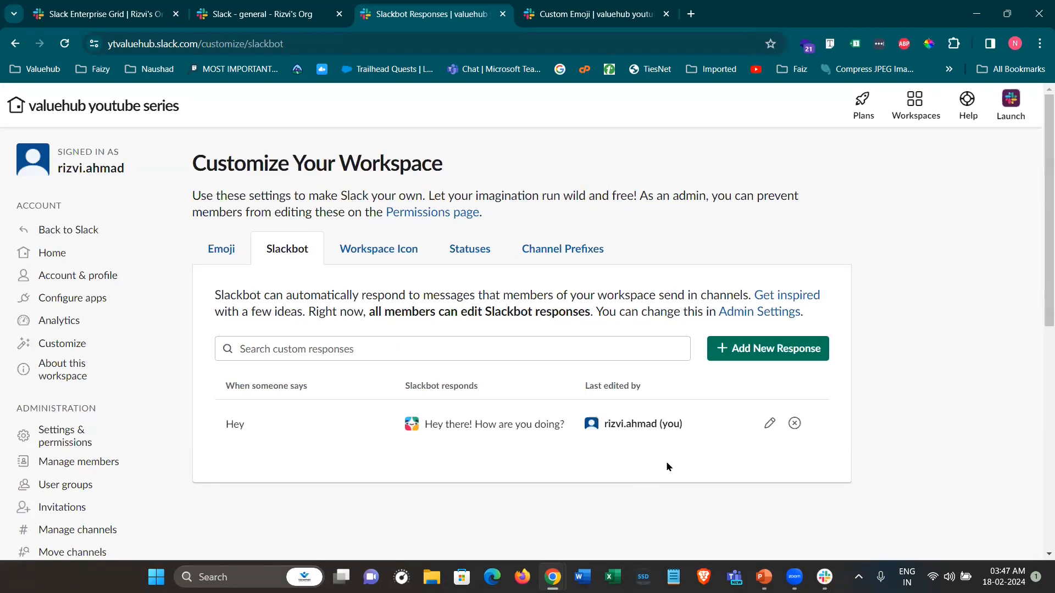
click(242, 5)
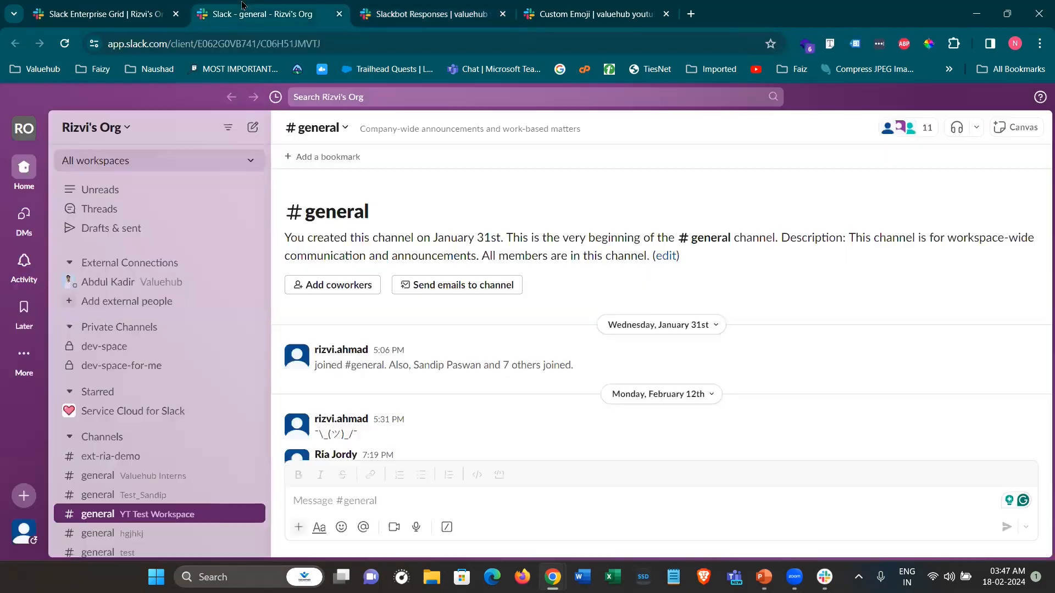
Switch to valuehub youtube series and send 'Hey' in #general
click(175, 168)
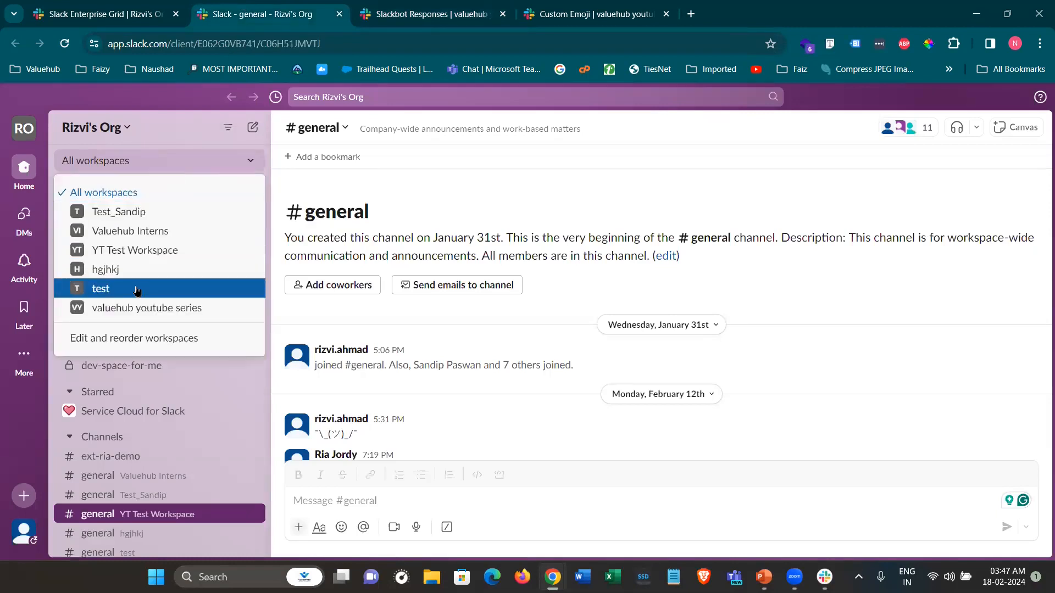
click(133, 309)
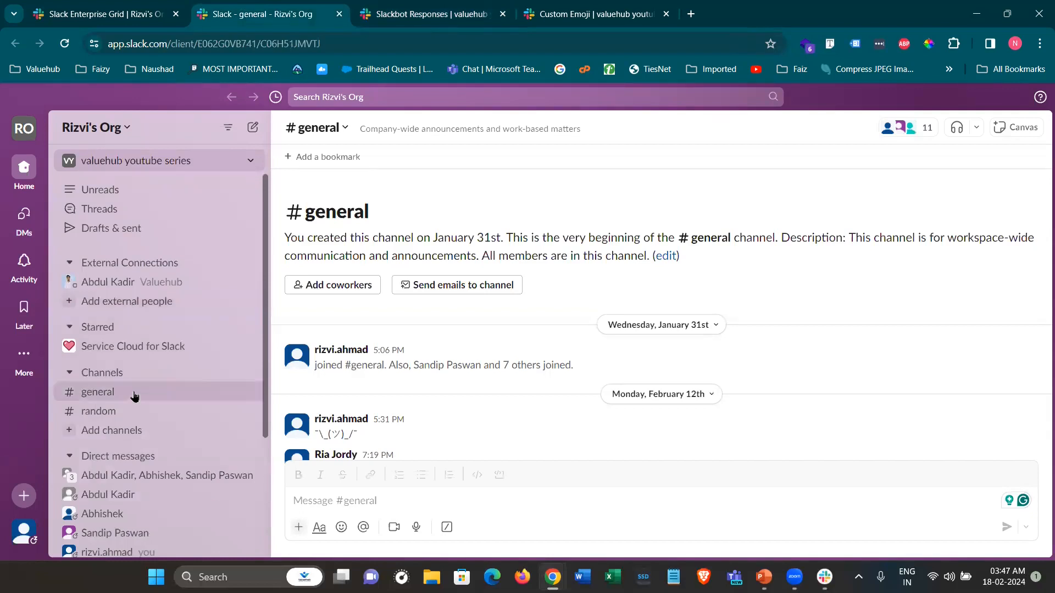
click(98, 392)
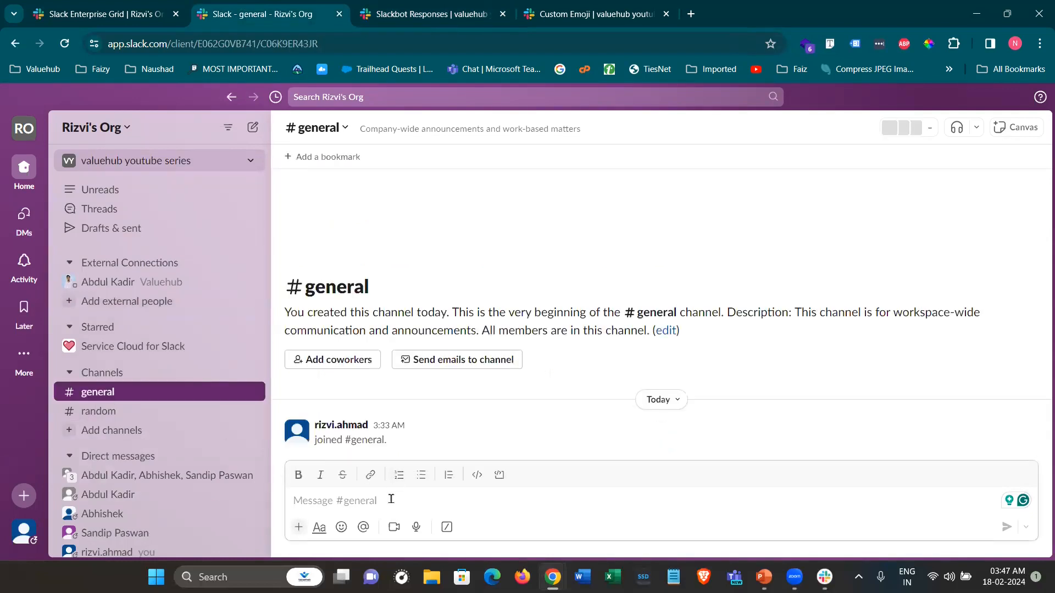
text(Hey)
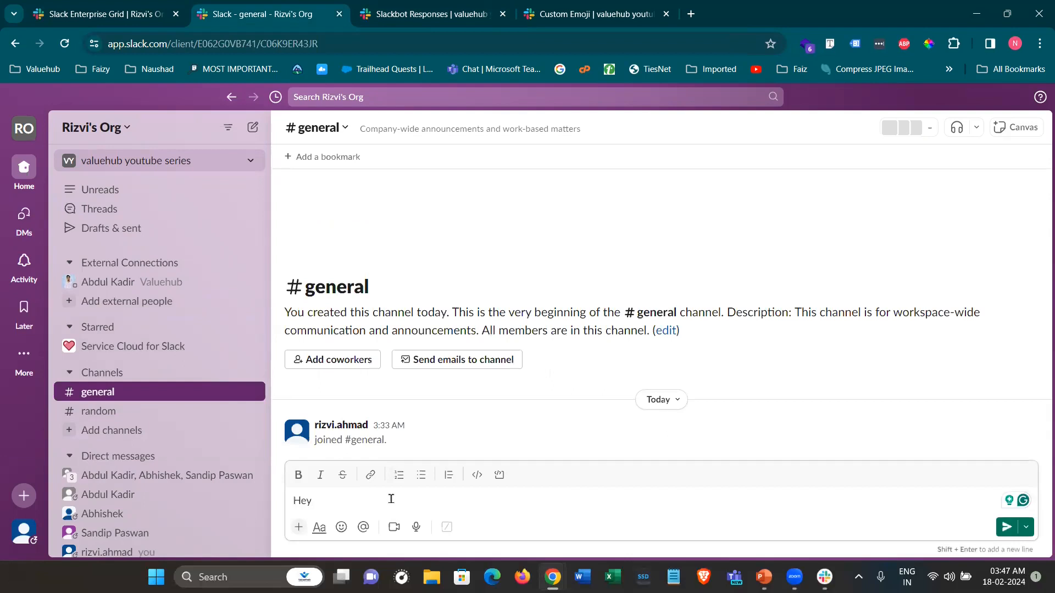
key(Return)
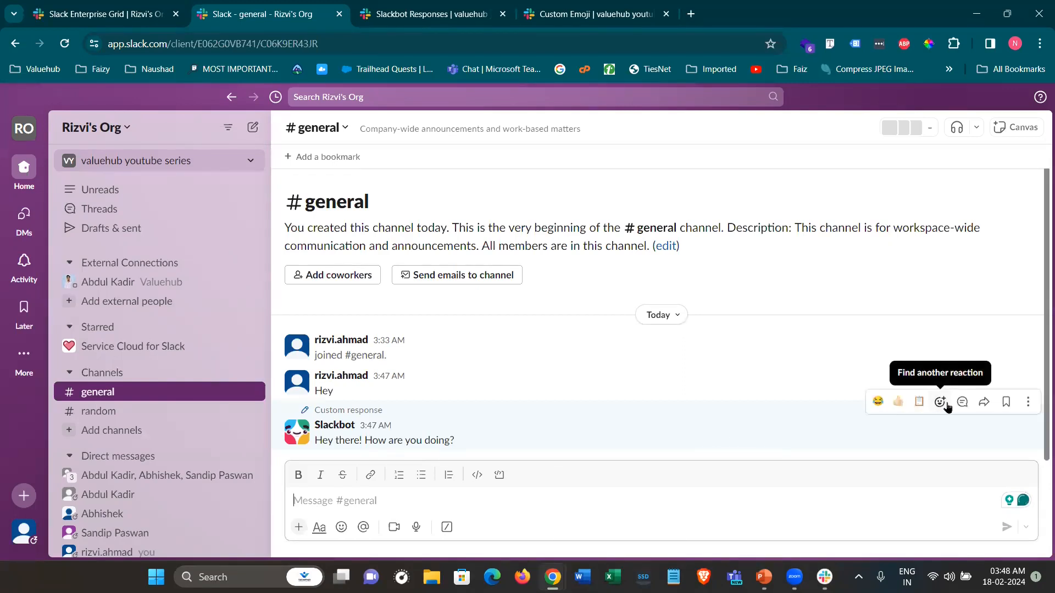
React to Slackbot's reply with the new custom emoji, then return to the customize tab
click(946, 405)
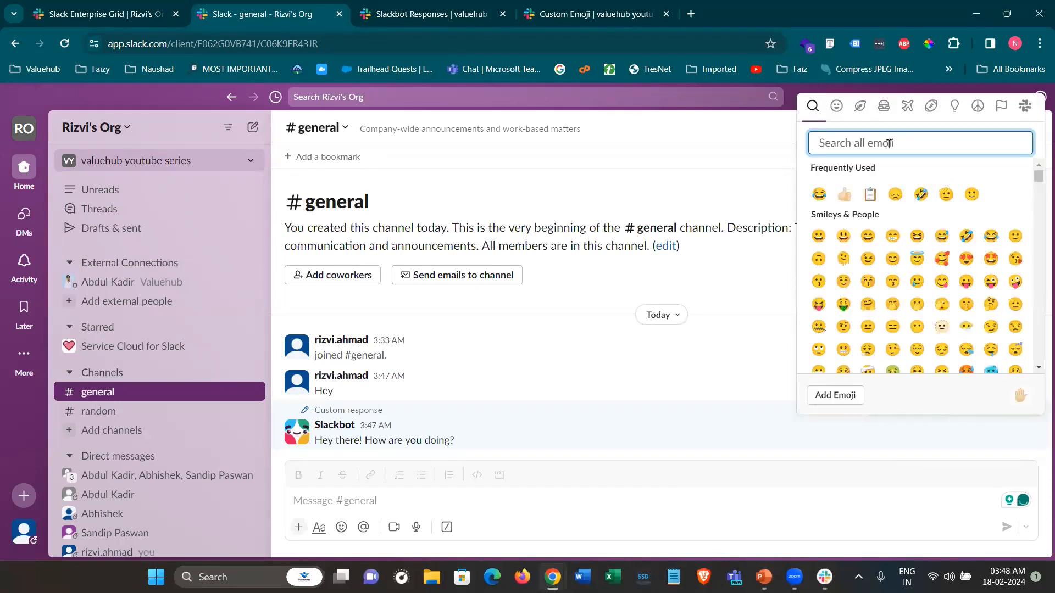
text(rizvi)
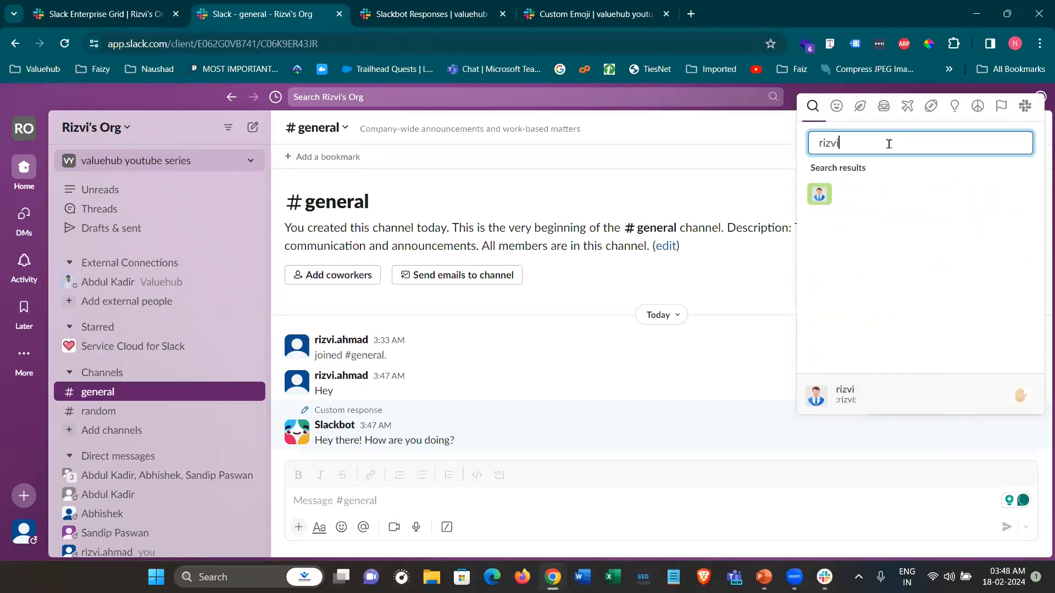
click(820, 199)
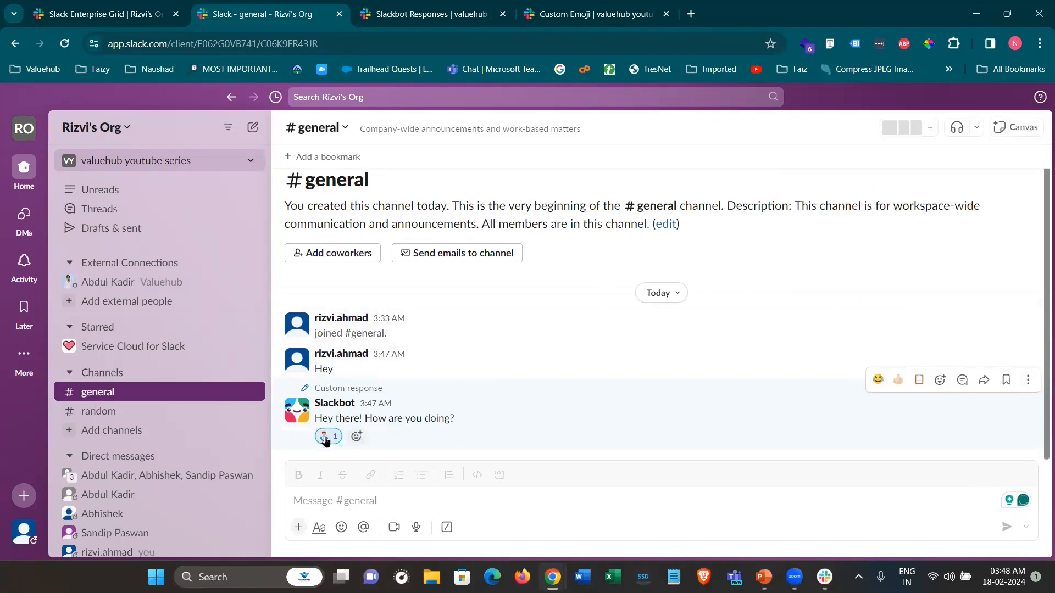
click(401, 13)
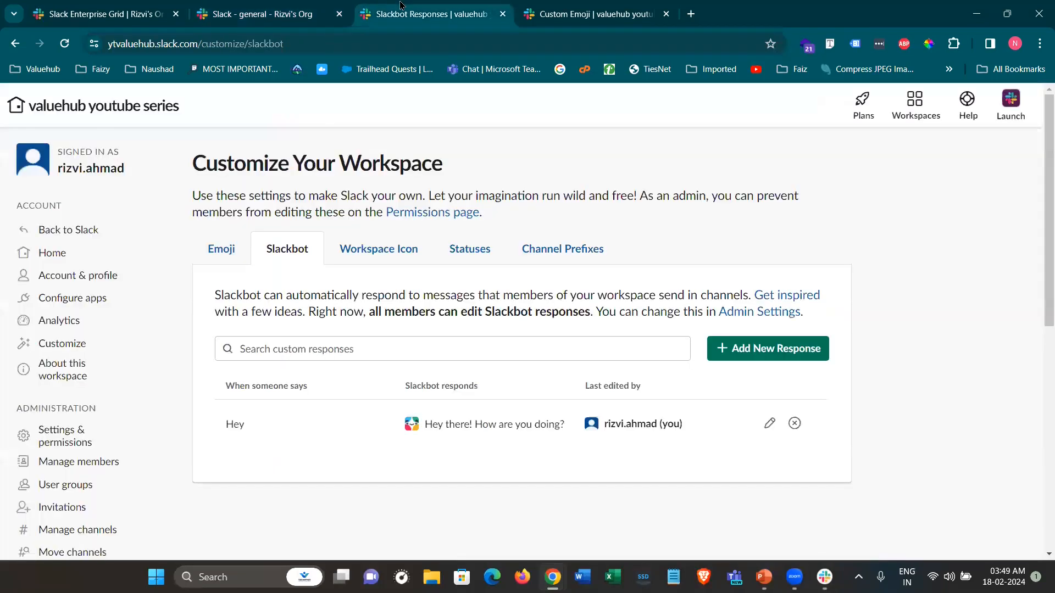
Upload Workspace.jpg as the workspace icon and crop it
click(380, 261)
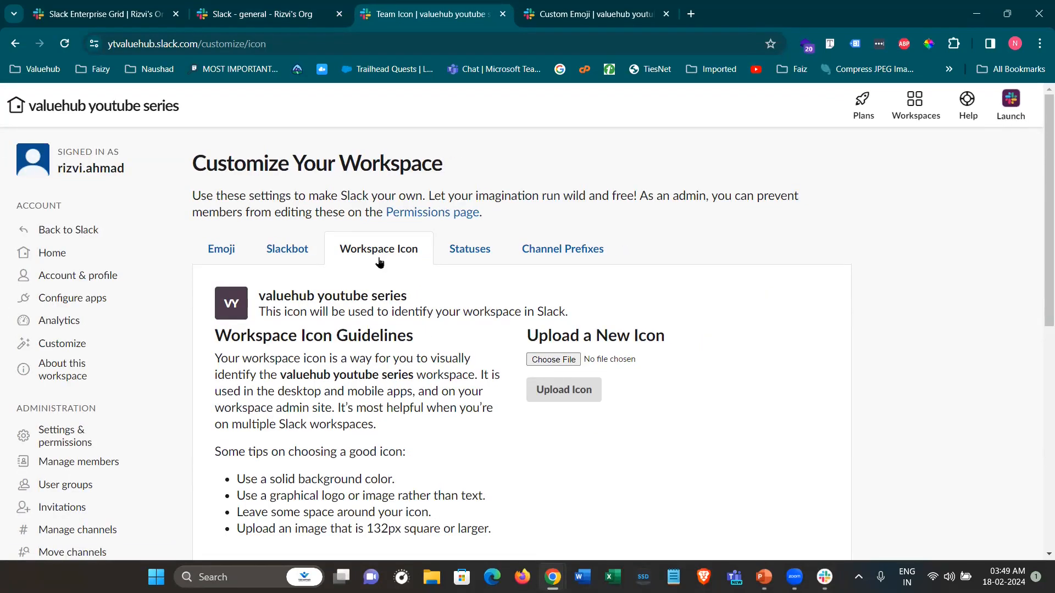
click(552, 360)
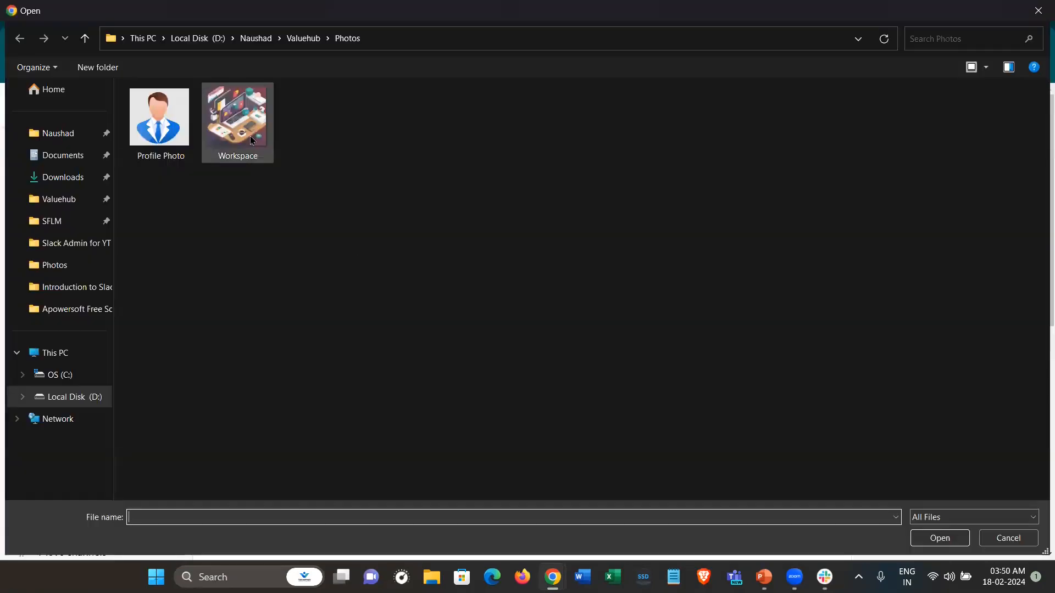
double_click(250, 139)
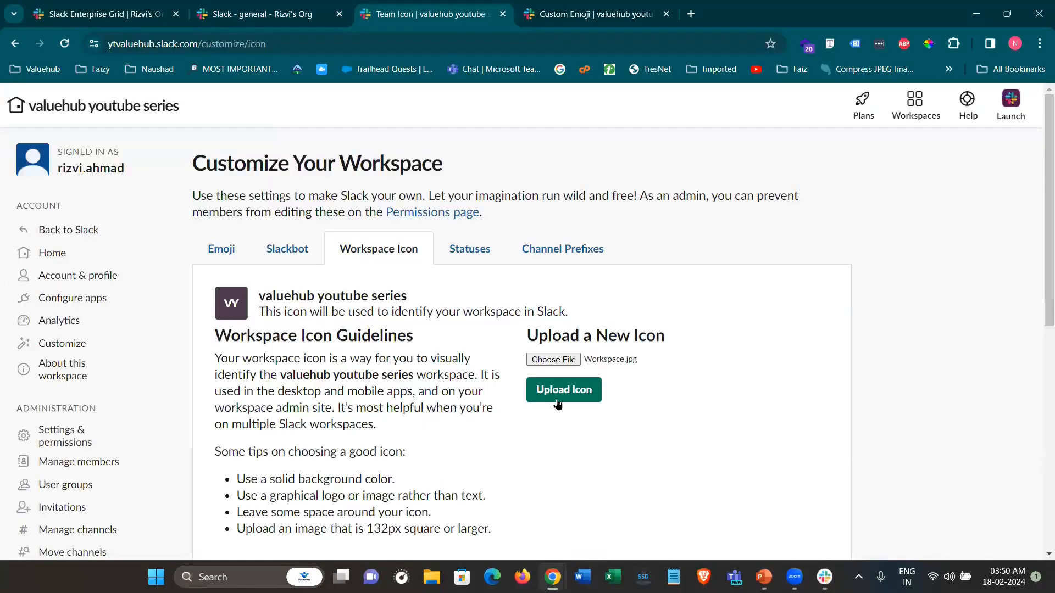
click(563, 395)
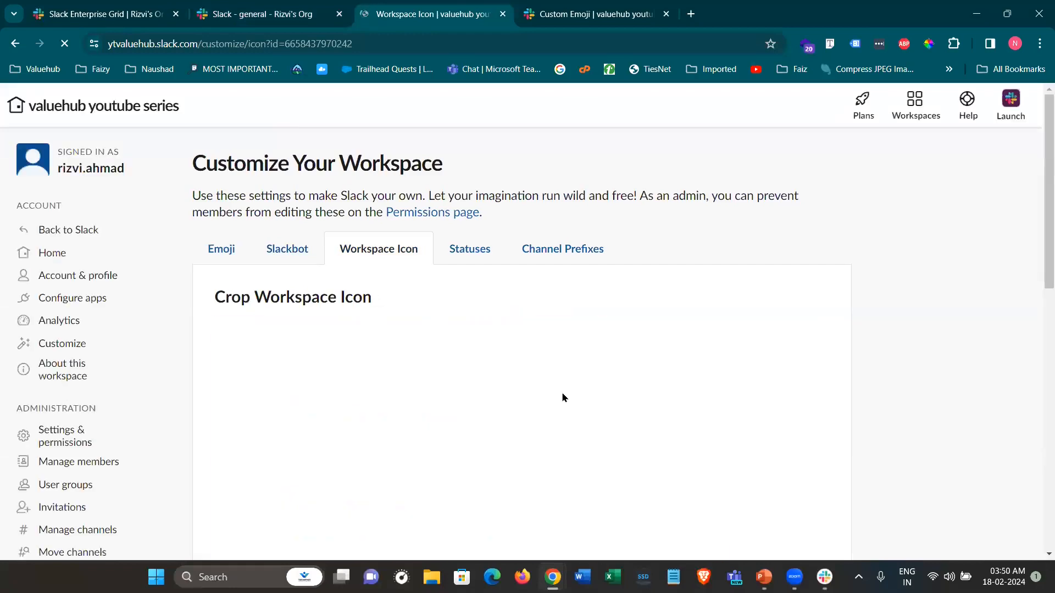
scroll(770, 377, down, 8)
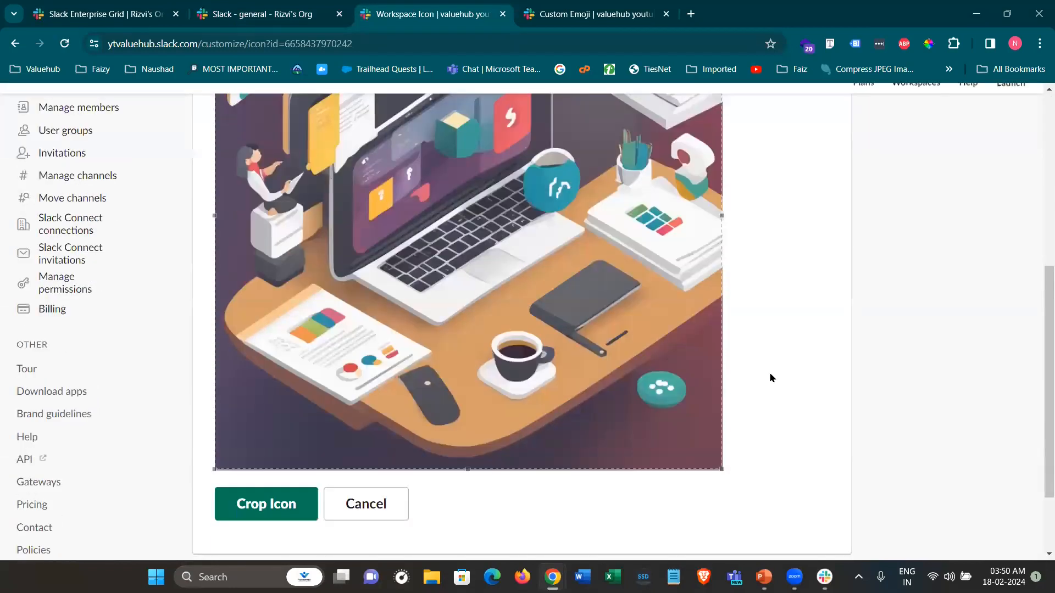
click(260, 400)
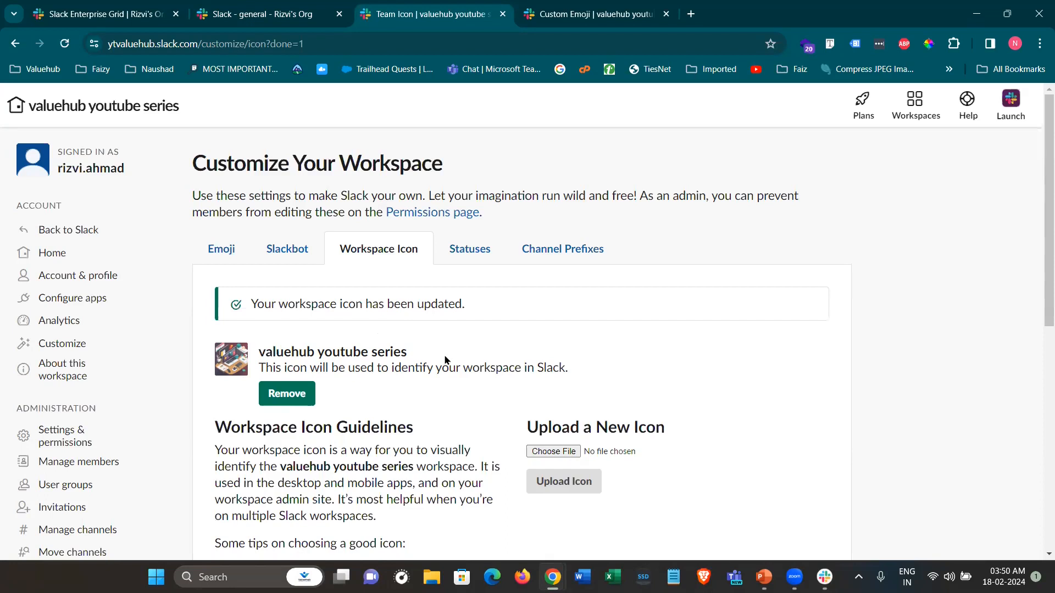
Check the new icon in the Slack chat, then return to customization and open Statuses
click(237, 8)
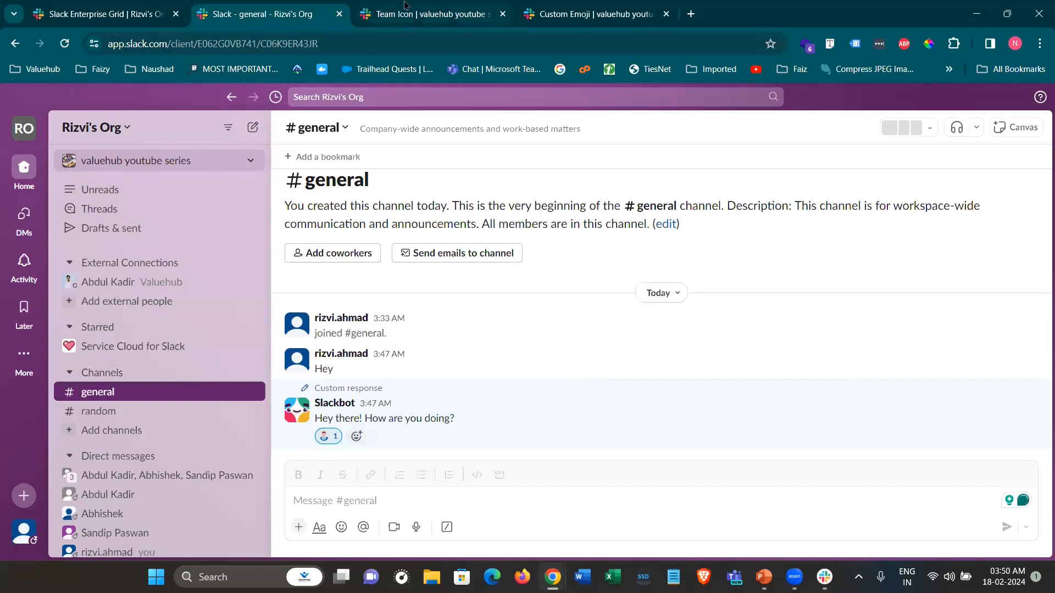
click(462, 18)
click(488, 263)
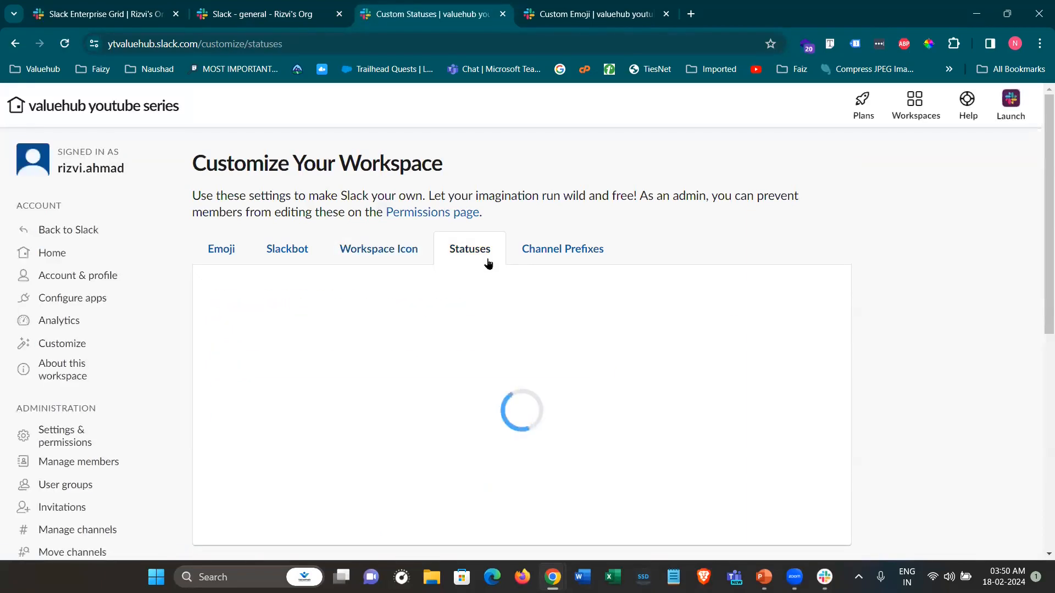
Rename the 'In a meeting' suggested status to 'In a session'
scroll(502, 394, down, 2)
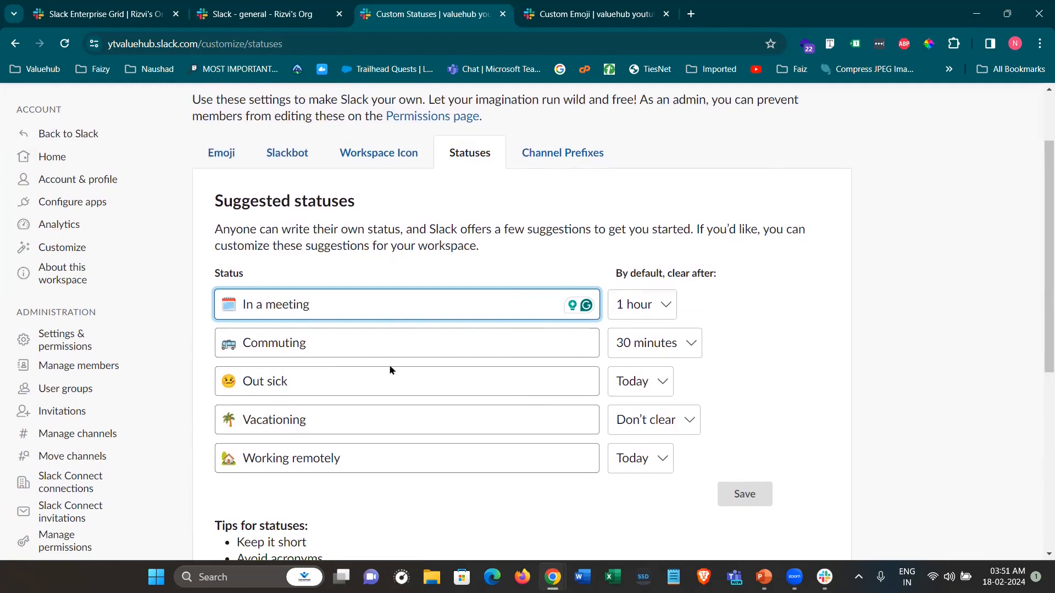
scroll(340, 410, down, 1)
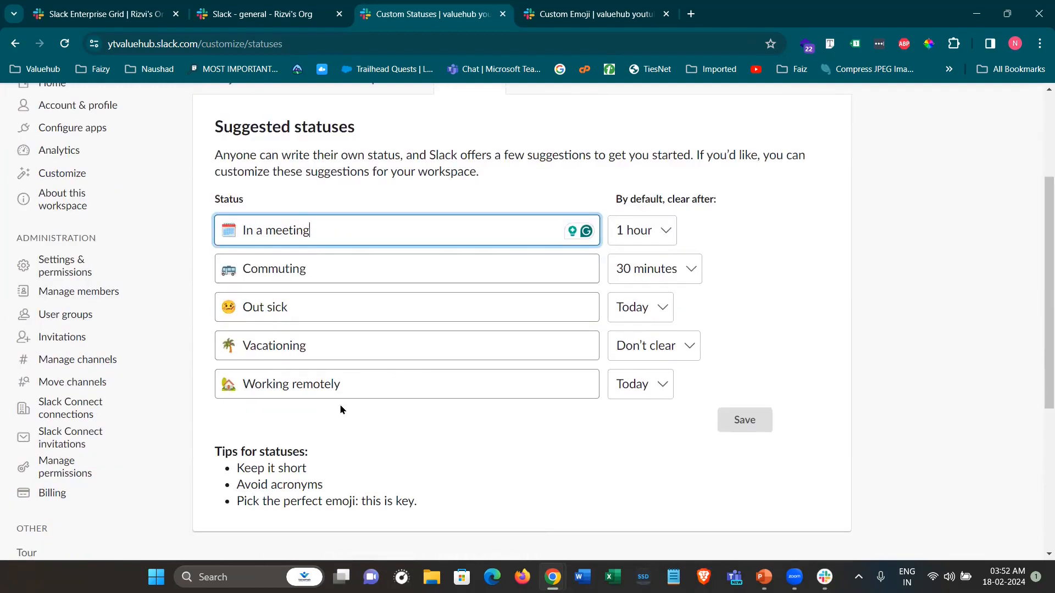
drag(311, 229, 216, 229)
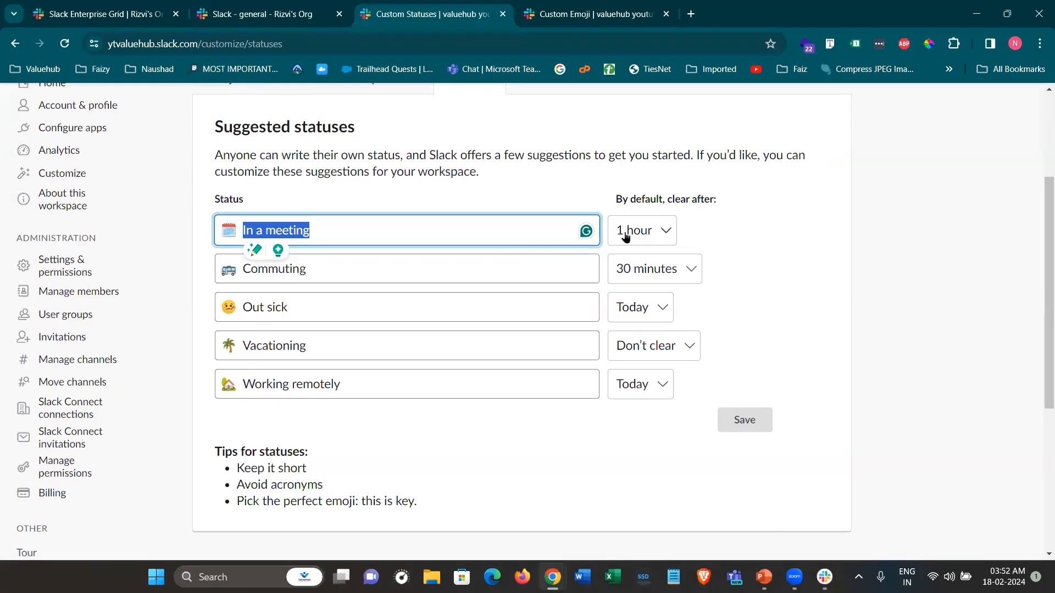
click(783, 233)
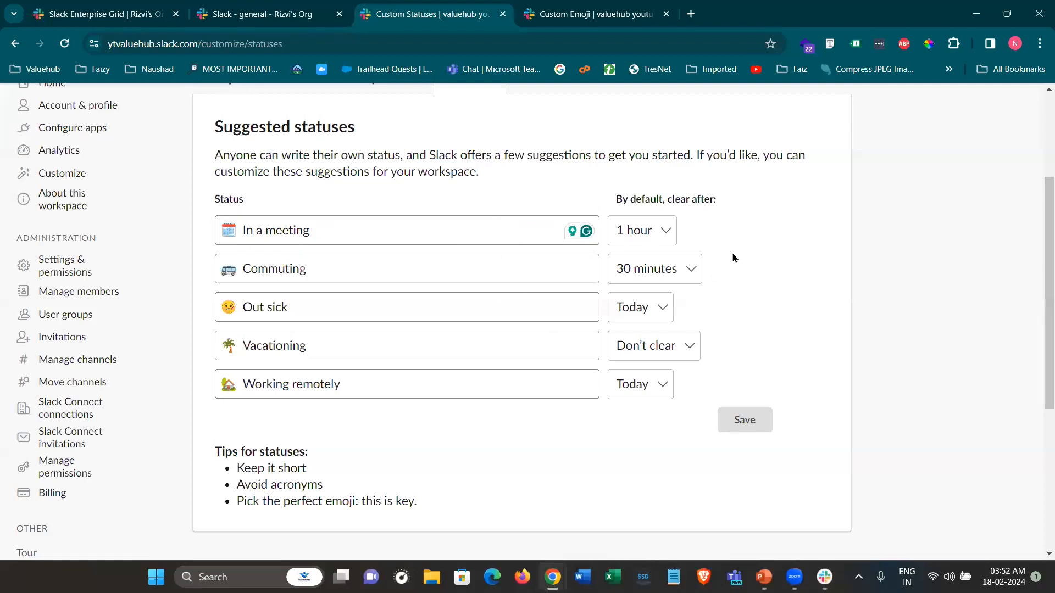
click(407, 230)
text(IAWHFLKSF.KZ)
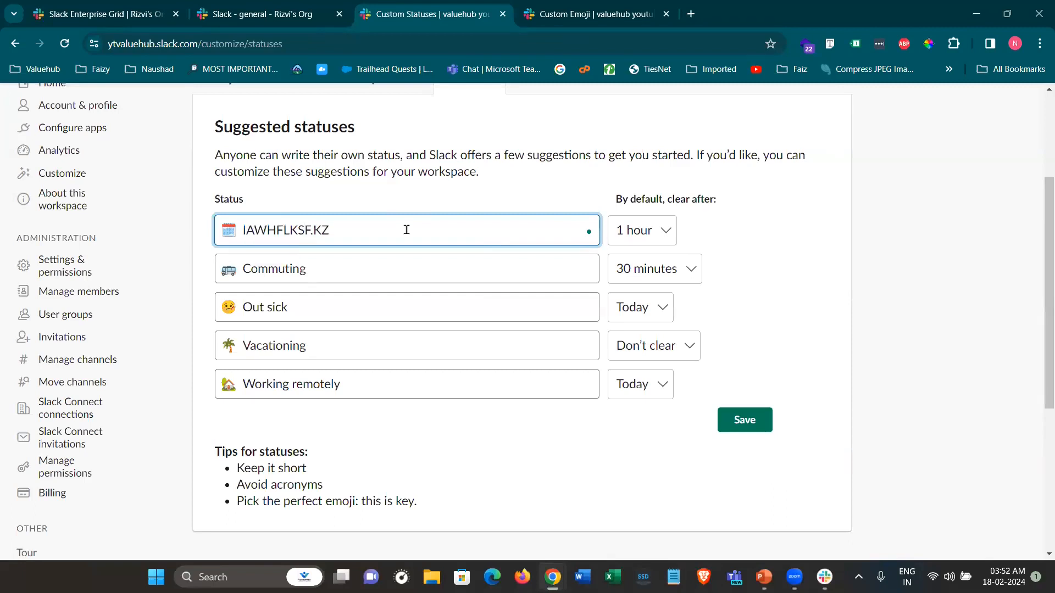
key(ctrl+a)
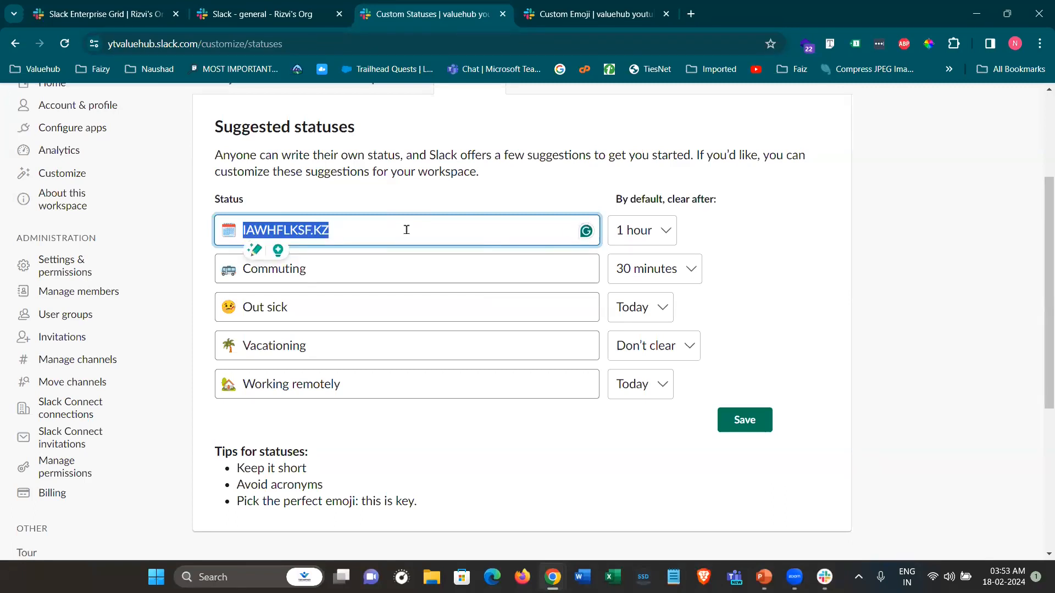
text(In a cla)
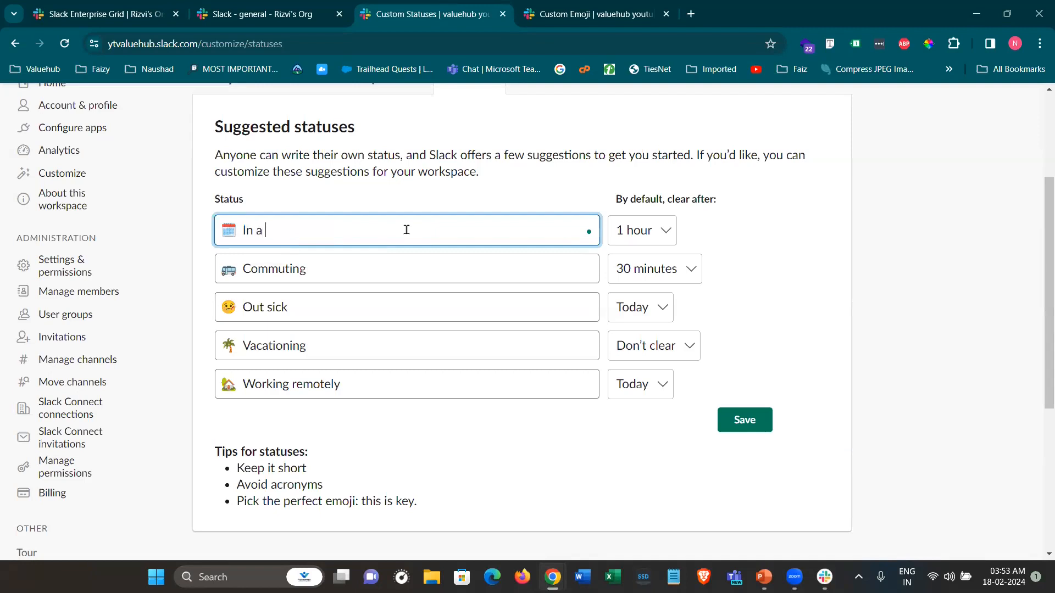
key(BackSpace)
key(BackSpace)
key(BackSpace)
text(session)
click(230, 235)
Give 'In a session' the teacher emoji, keep the 1 hour clear-after, and save
click(230, 235)
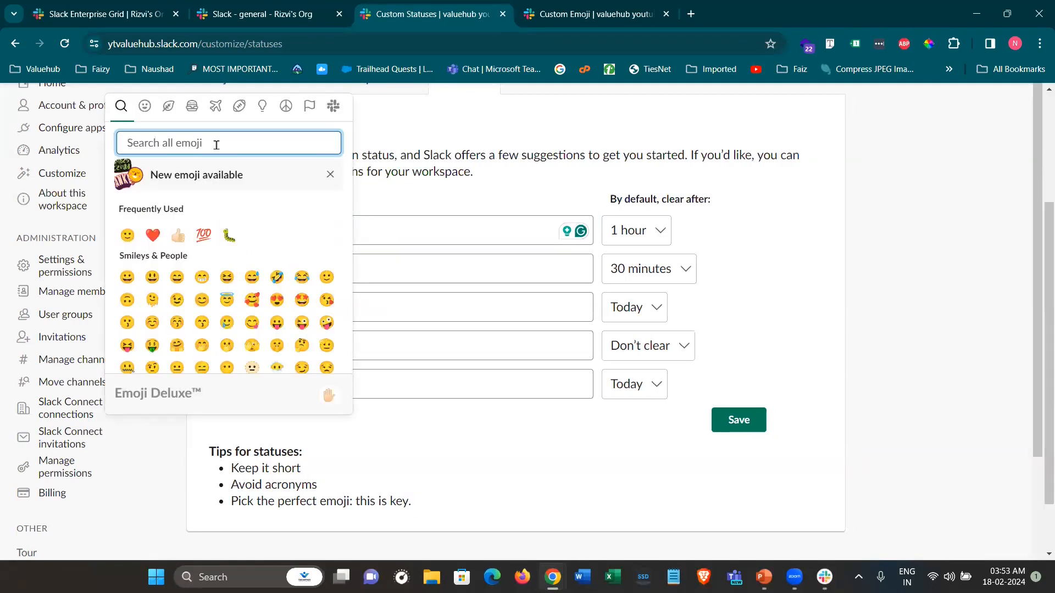
text(session)
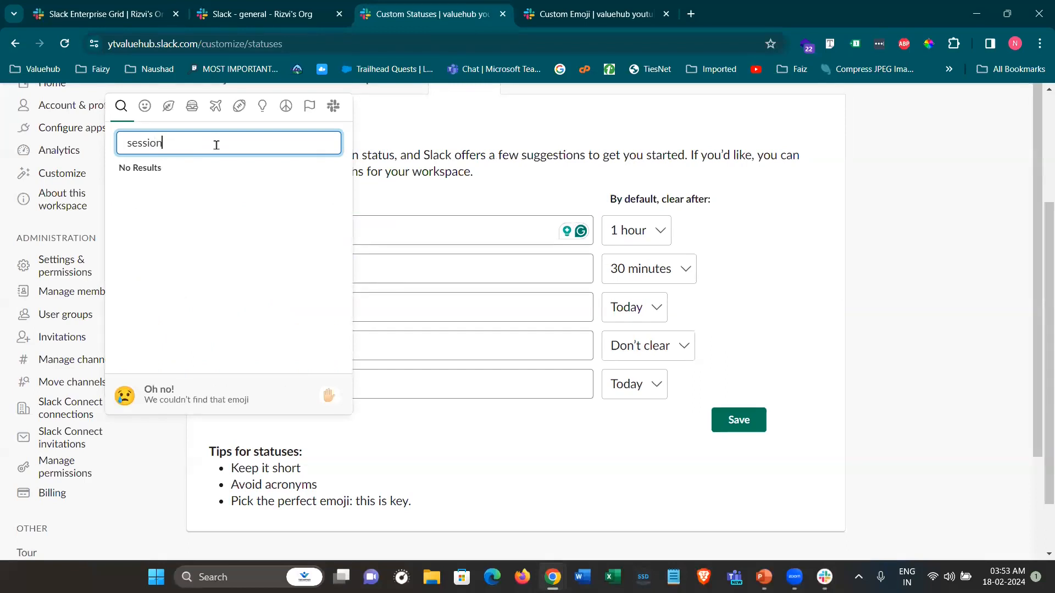
key(BackSpace)
key(BackSpace)
key(BackSpace)
key(BackSpace)
key(BackSpace)
key(BackSpace)
key(BackSpace)
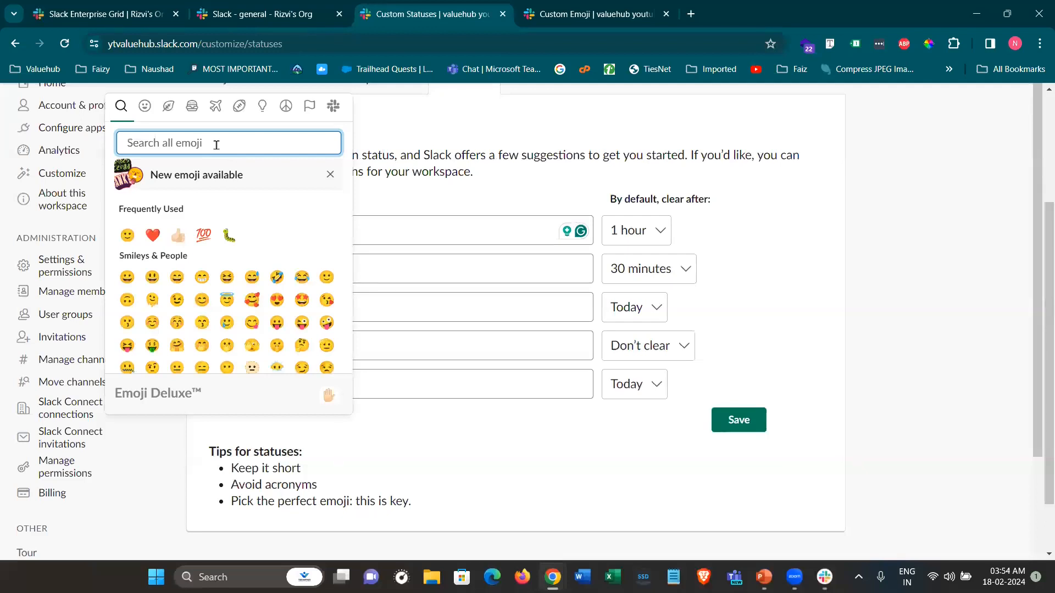
text(teach)
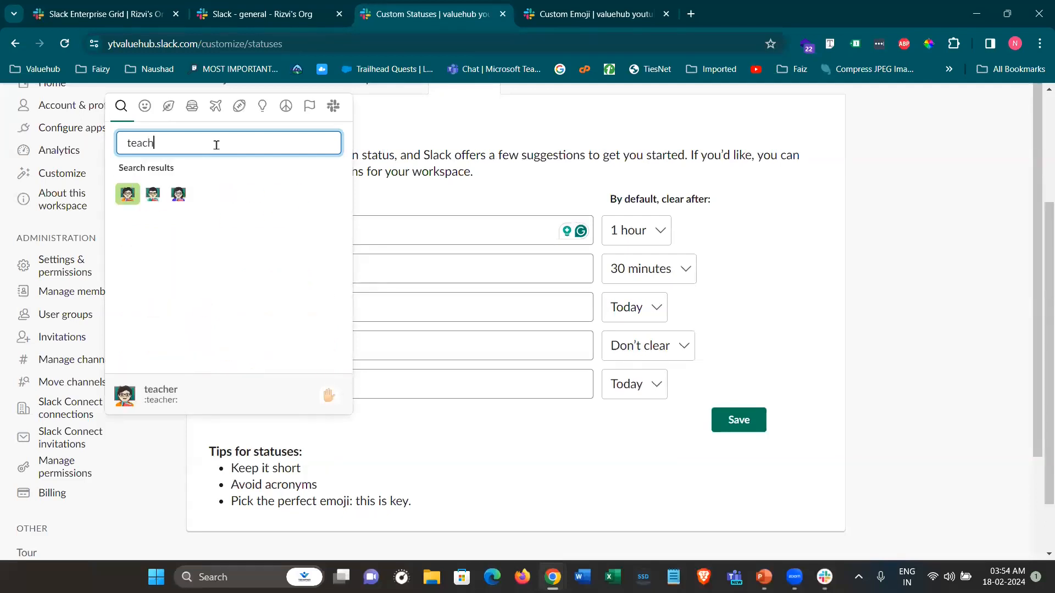
click(149, 204)
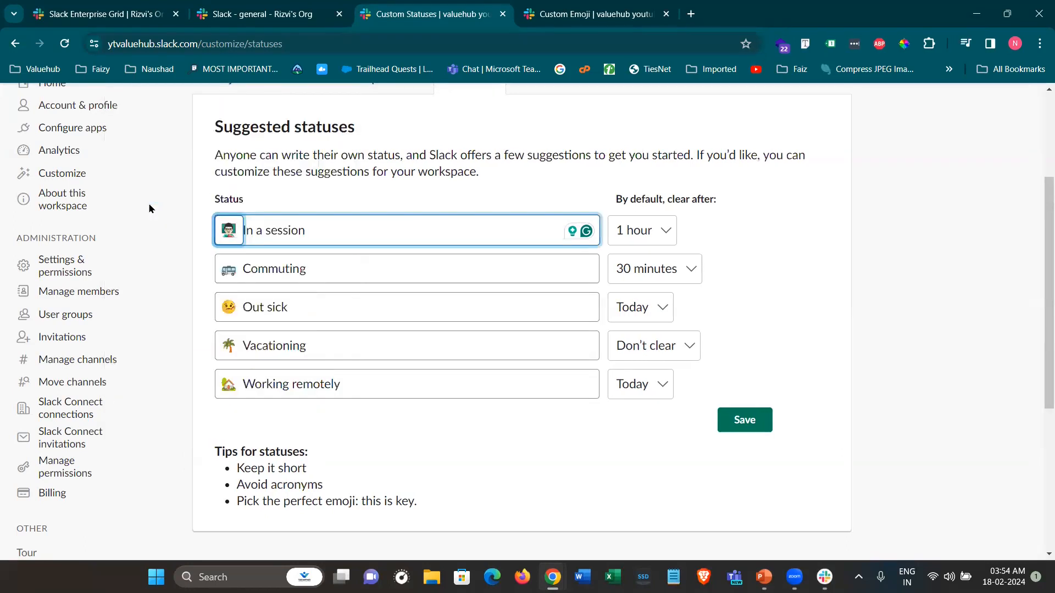
click(649, 235)
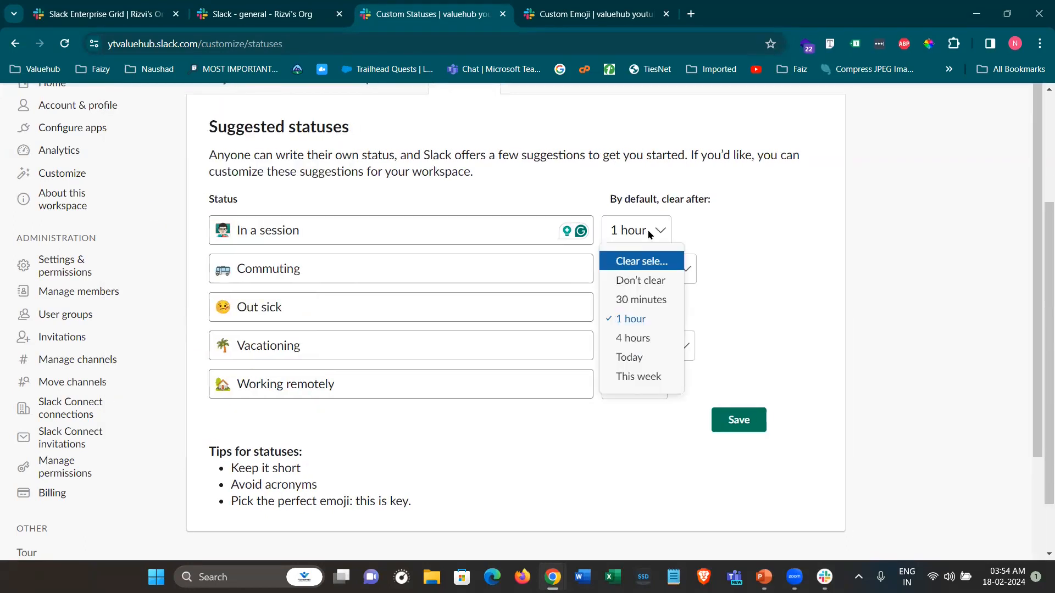
click(642, 319)
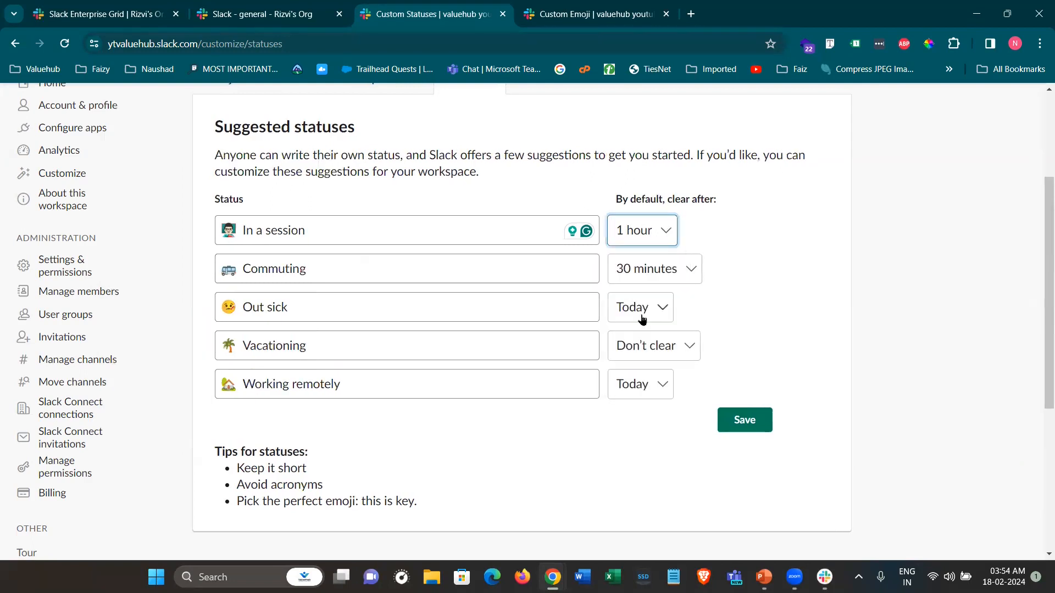
click(751, 431)
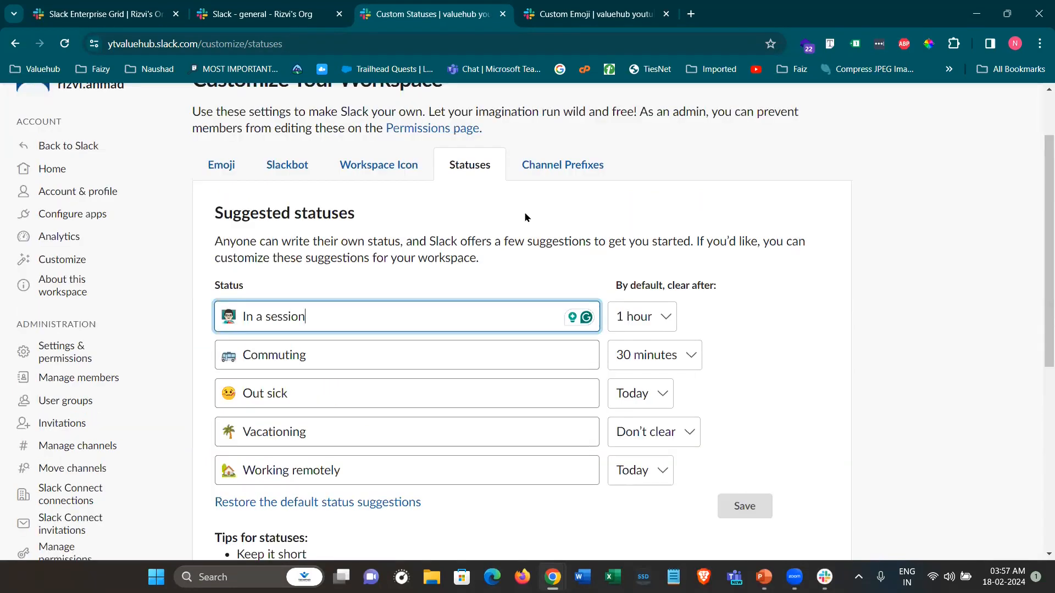
Add a 'yt' prefix described 'Use this prefix to create a new yt series', then return to #general
click(555, 160)
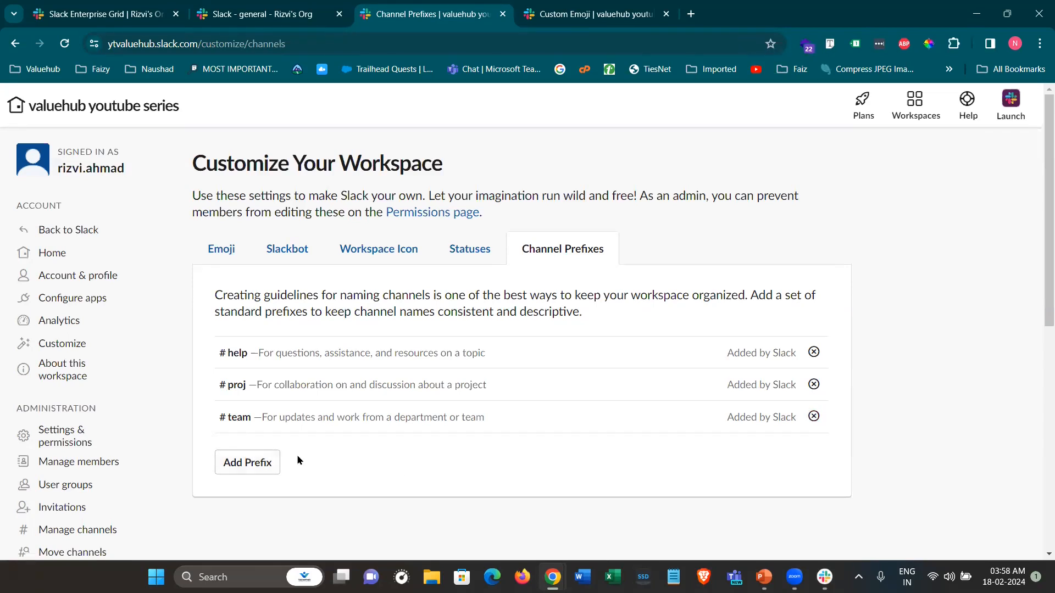
click(247, 467)
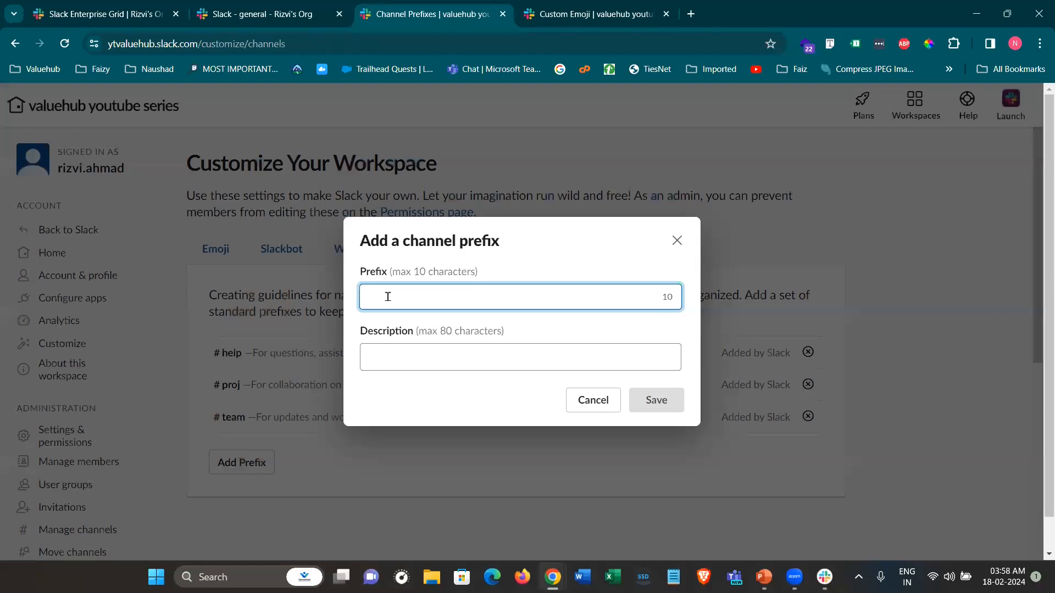
text(yt)
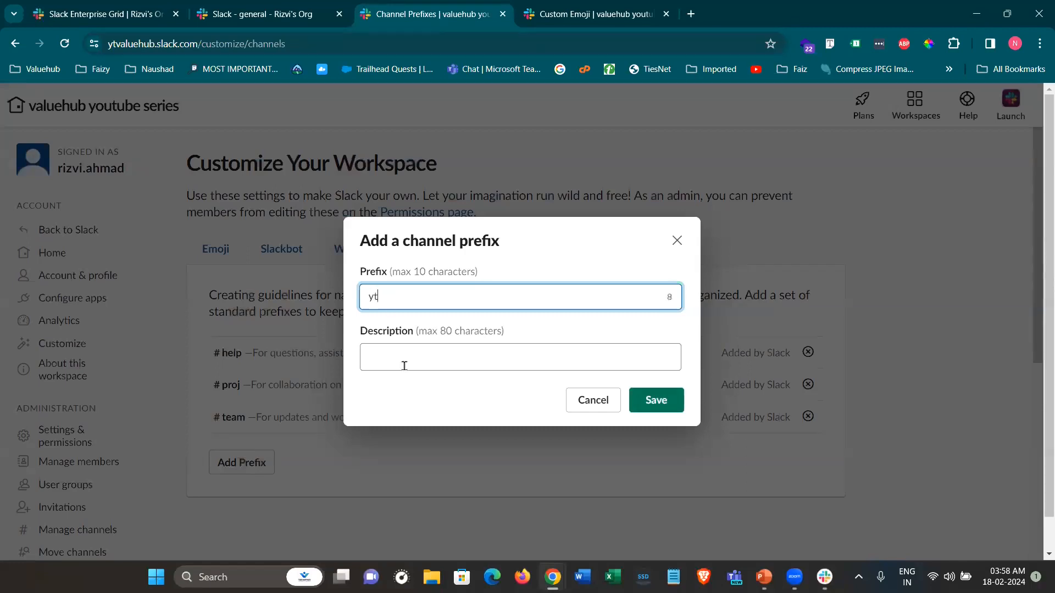
click(412, 352)
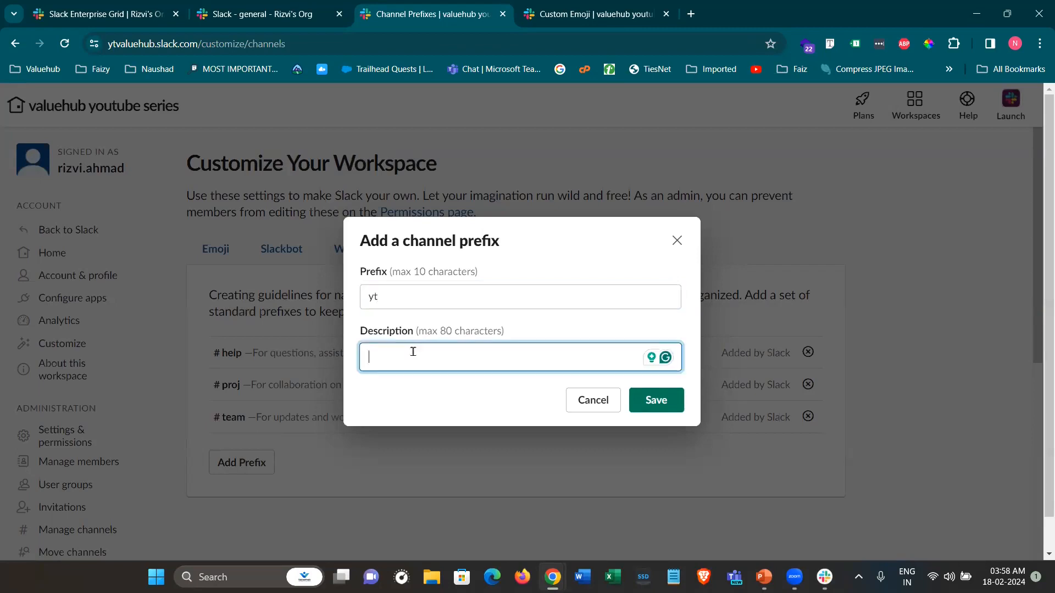
text(Use this prefix to create a new series)
key(ctrl+Left)
text(yt)
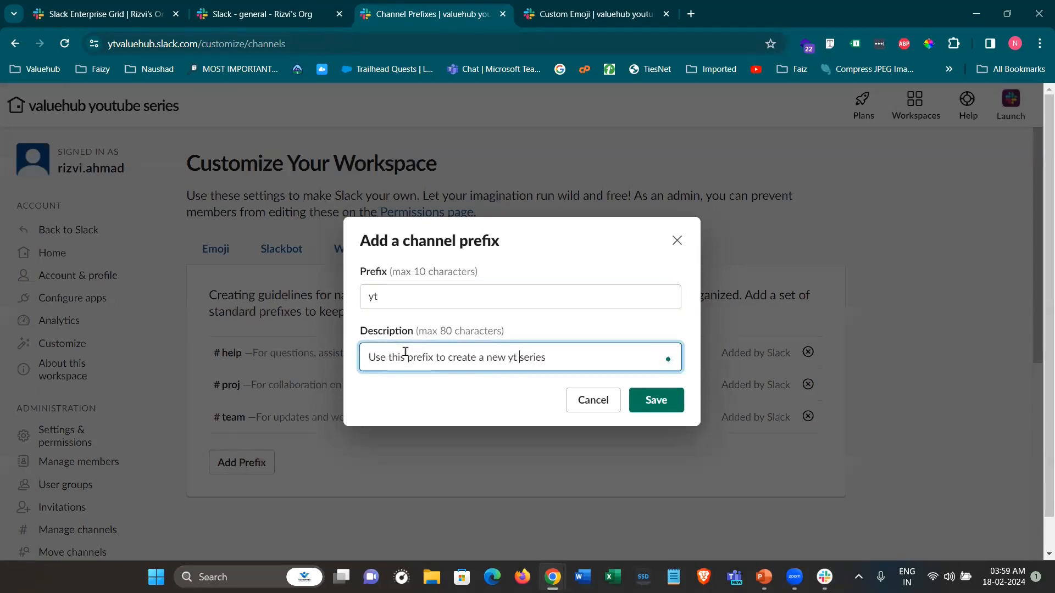
click(644, 403)
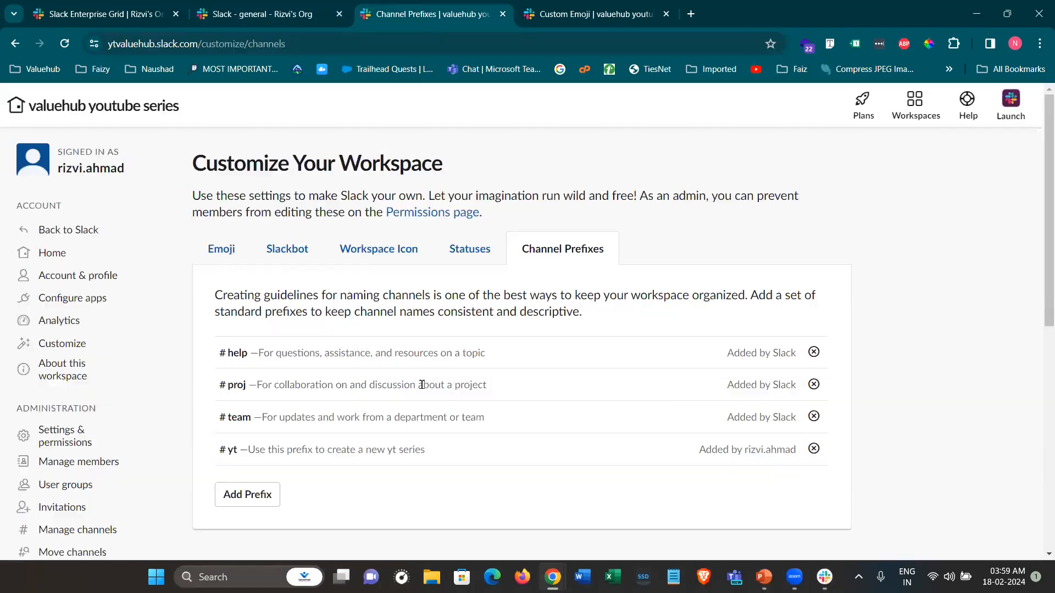
click(248, 14)
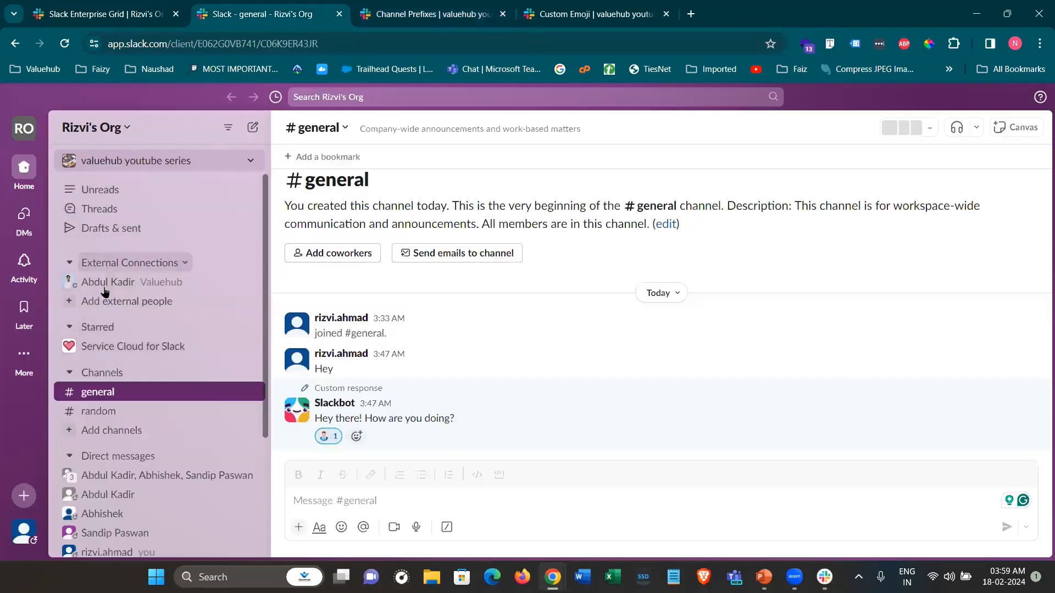
Create the private channel yt-new-series using the yt prefix in valuehub youtube series
scroll(99, 352, down, 3)
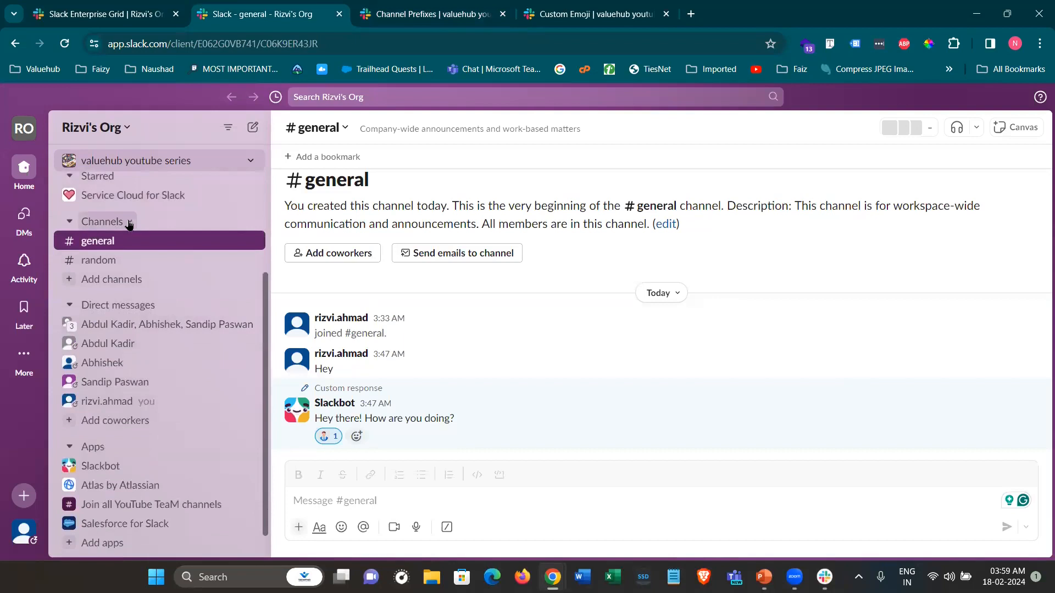
click(131, 222)
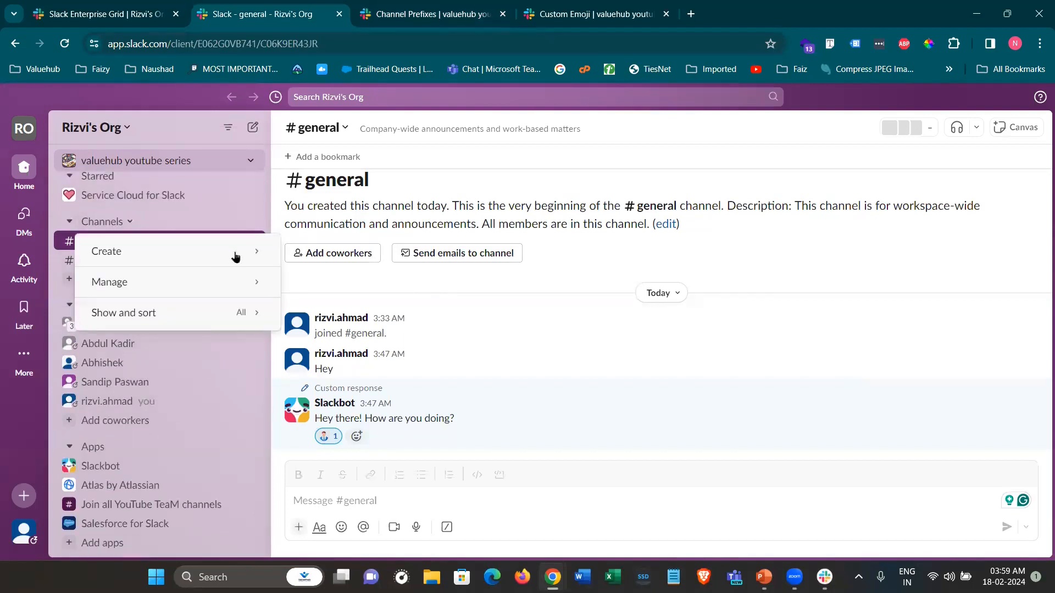
mouse_move(247, 251)
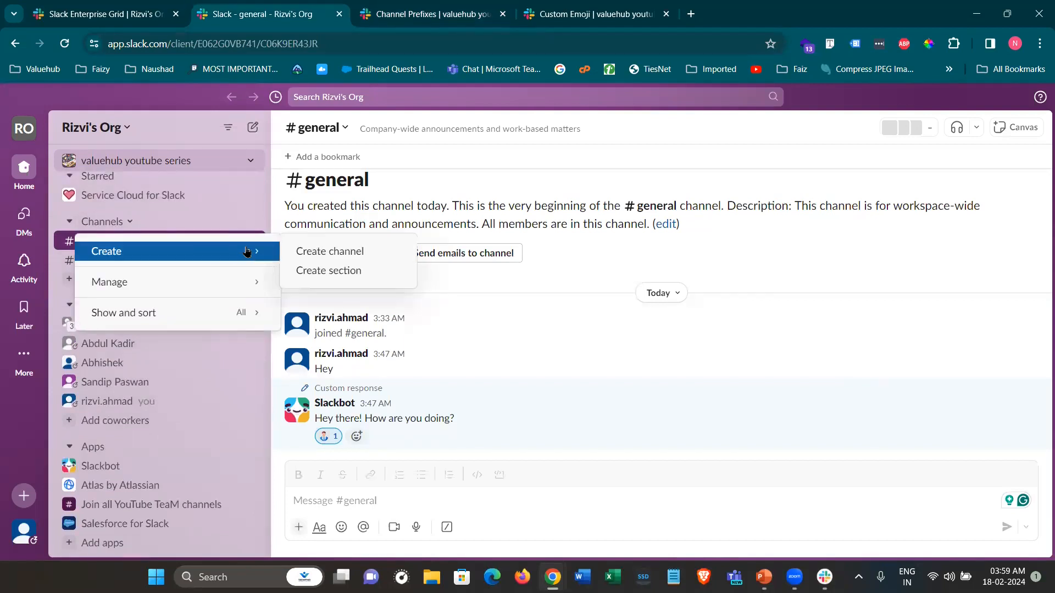
click(299, 252)
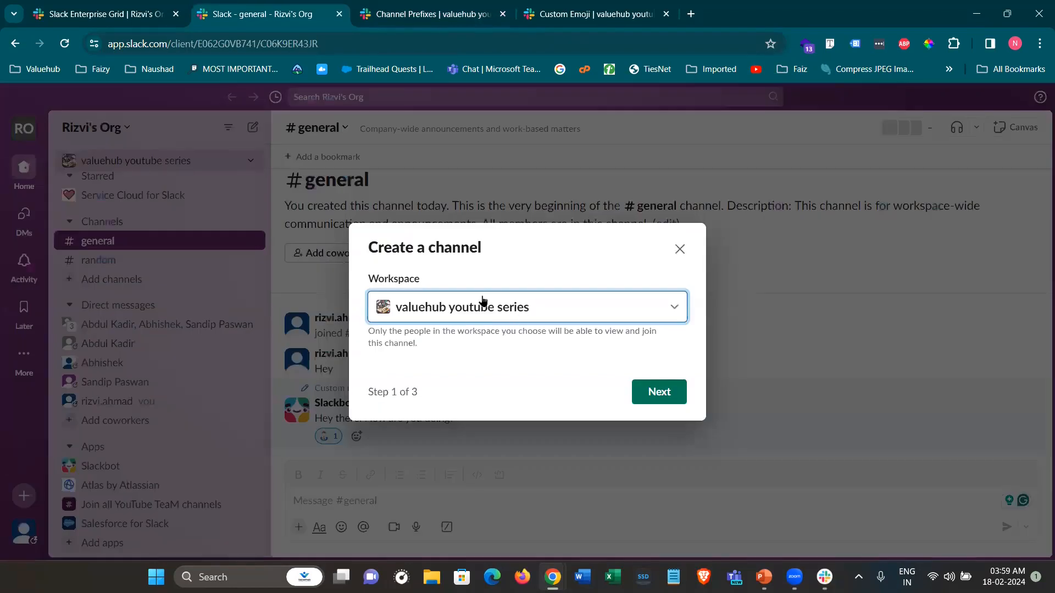
click(657, 392)
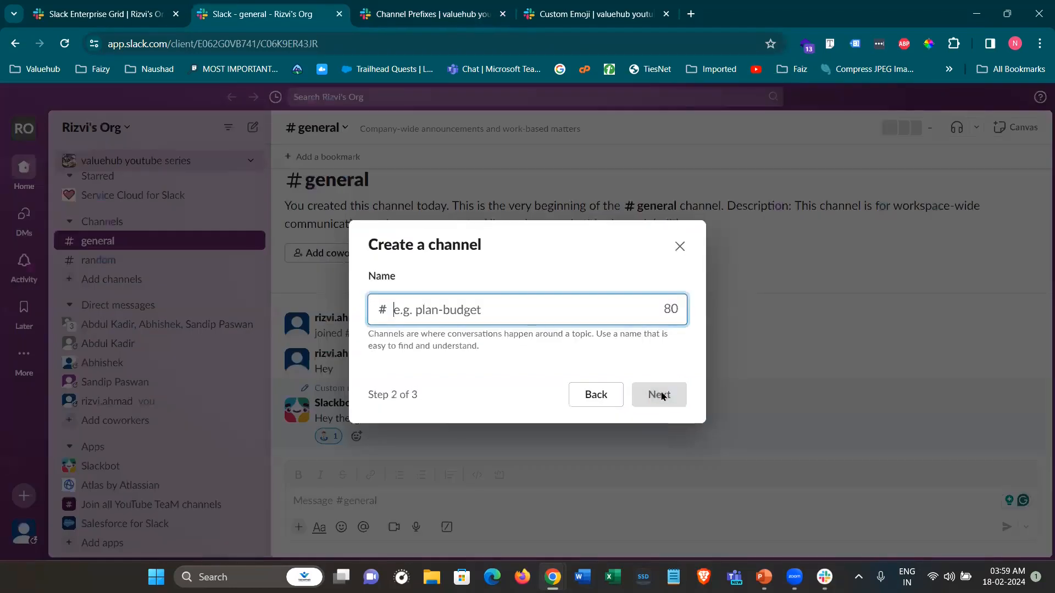
click(455, 308)
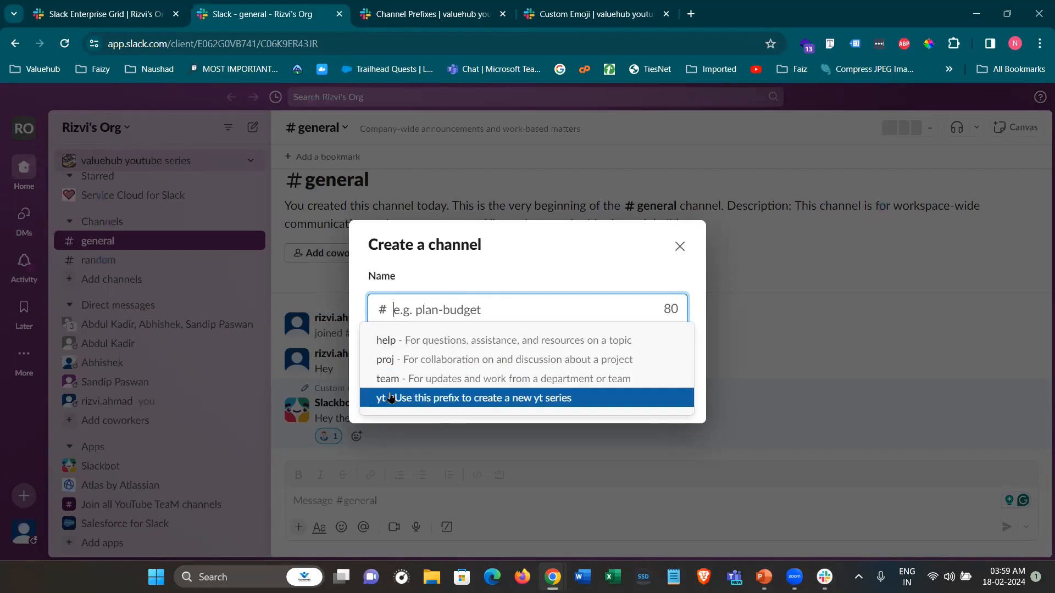
click(528, 402)
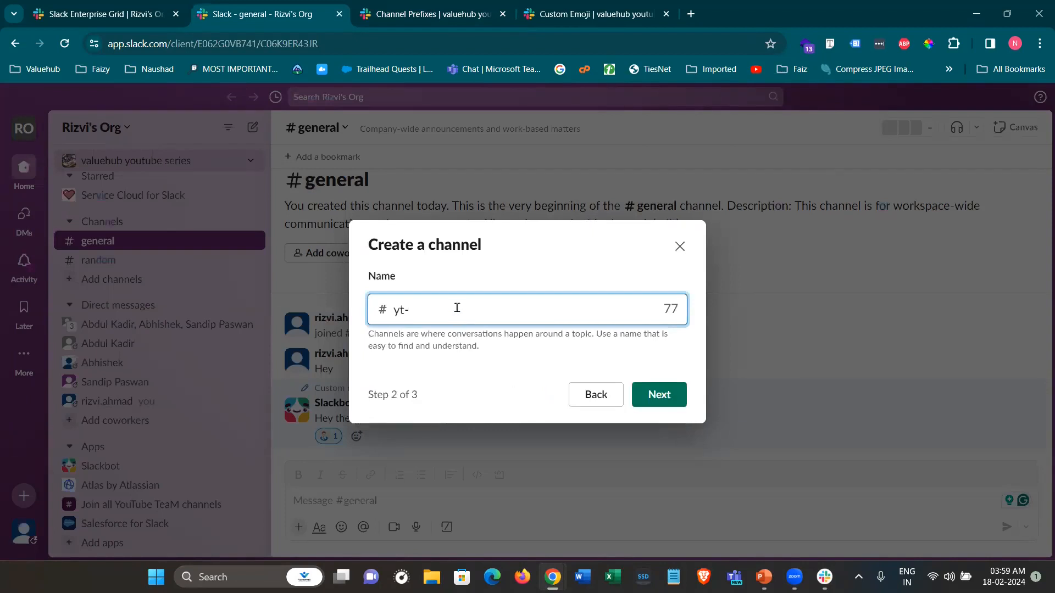
text(new-se)
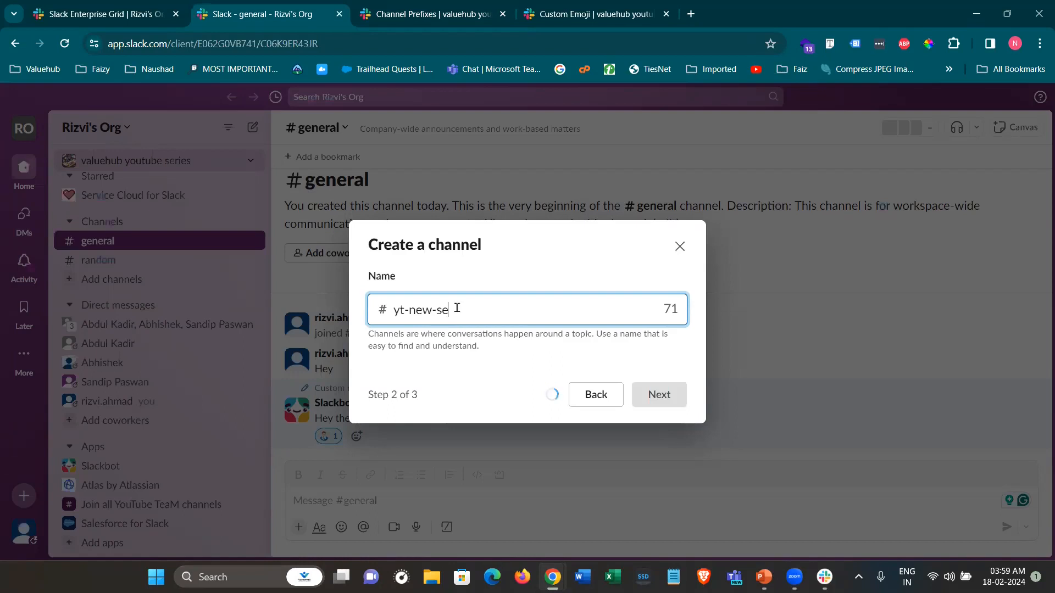
text(ries)
click(651, 392)
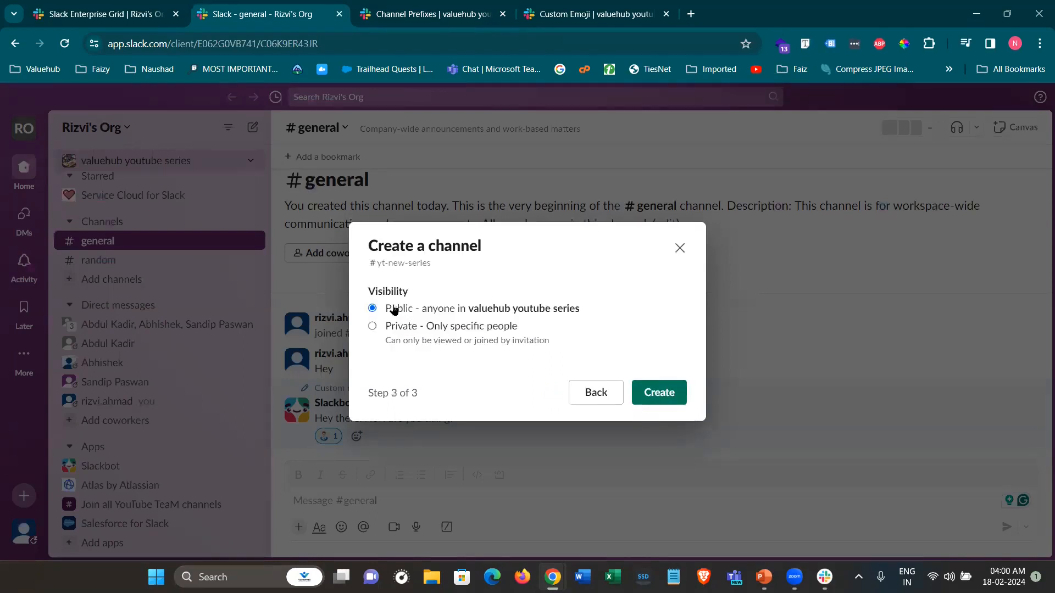
click(396, 328)
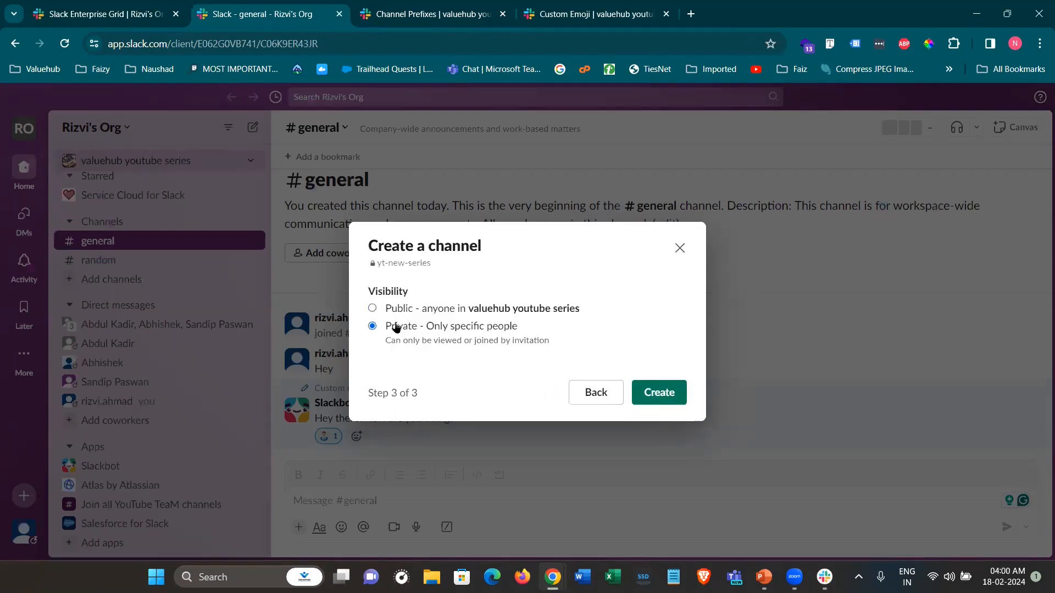
click(667, 395)
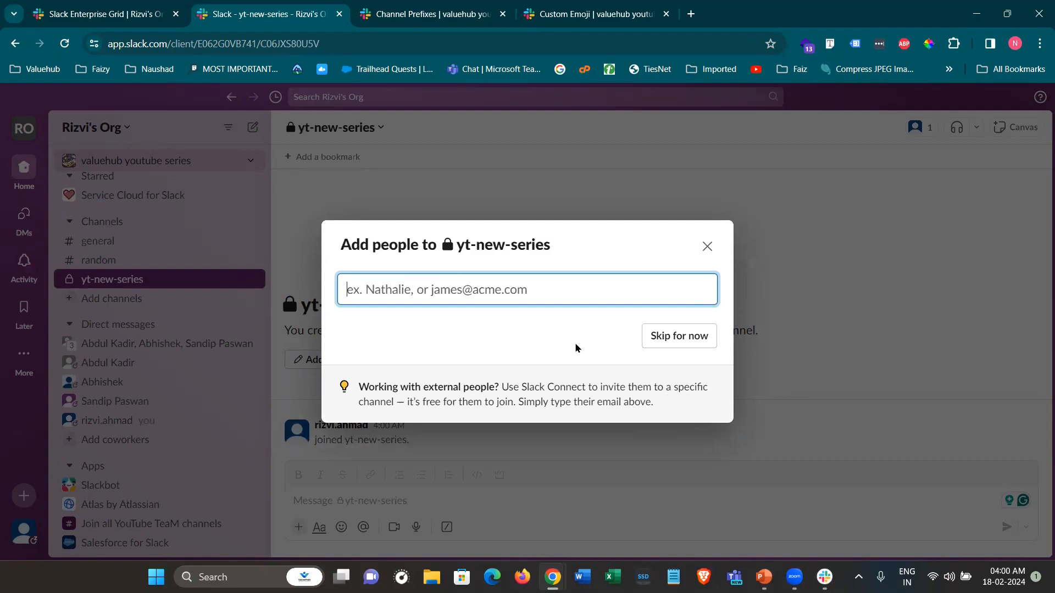
Skip adding people so the empty private #yt-new-series channel stays open
click(662, 341)
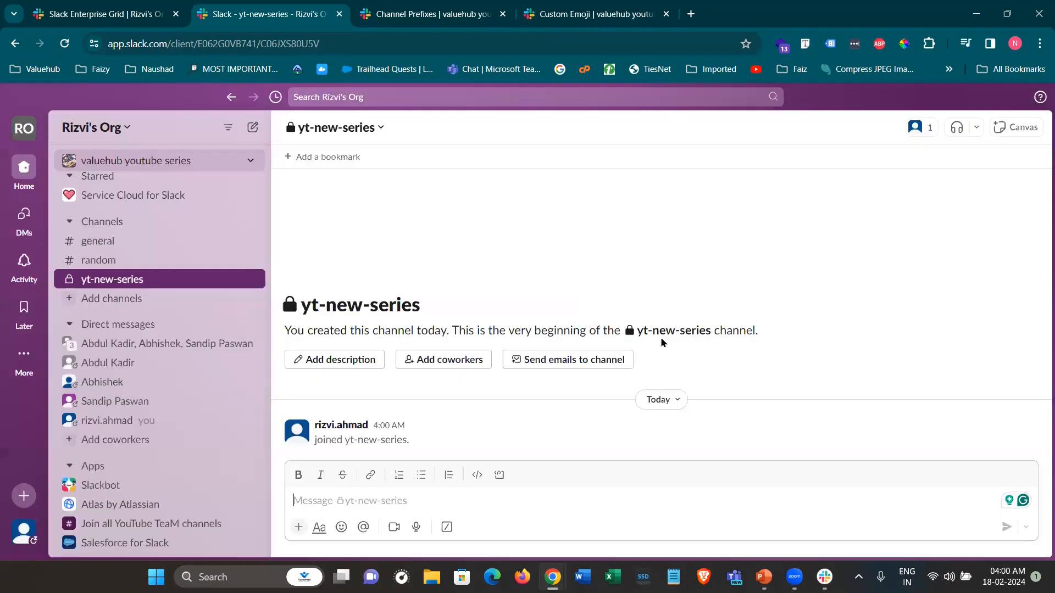